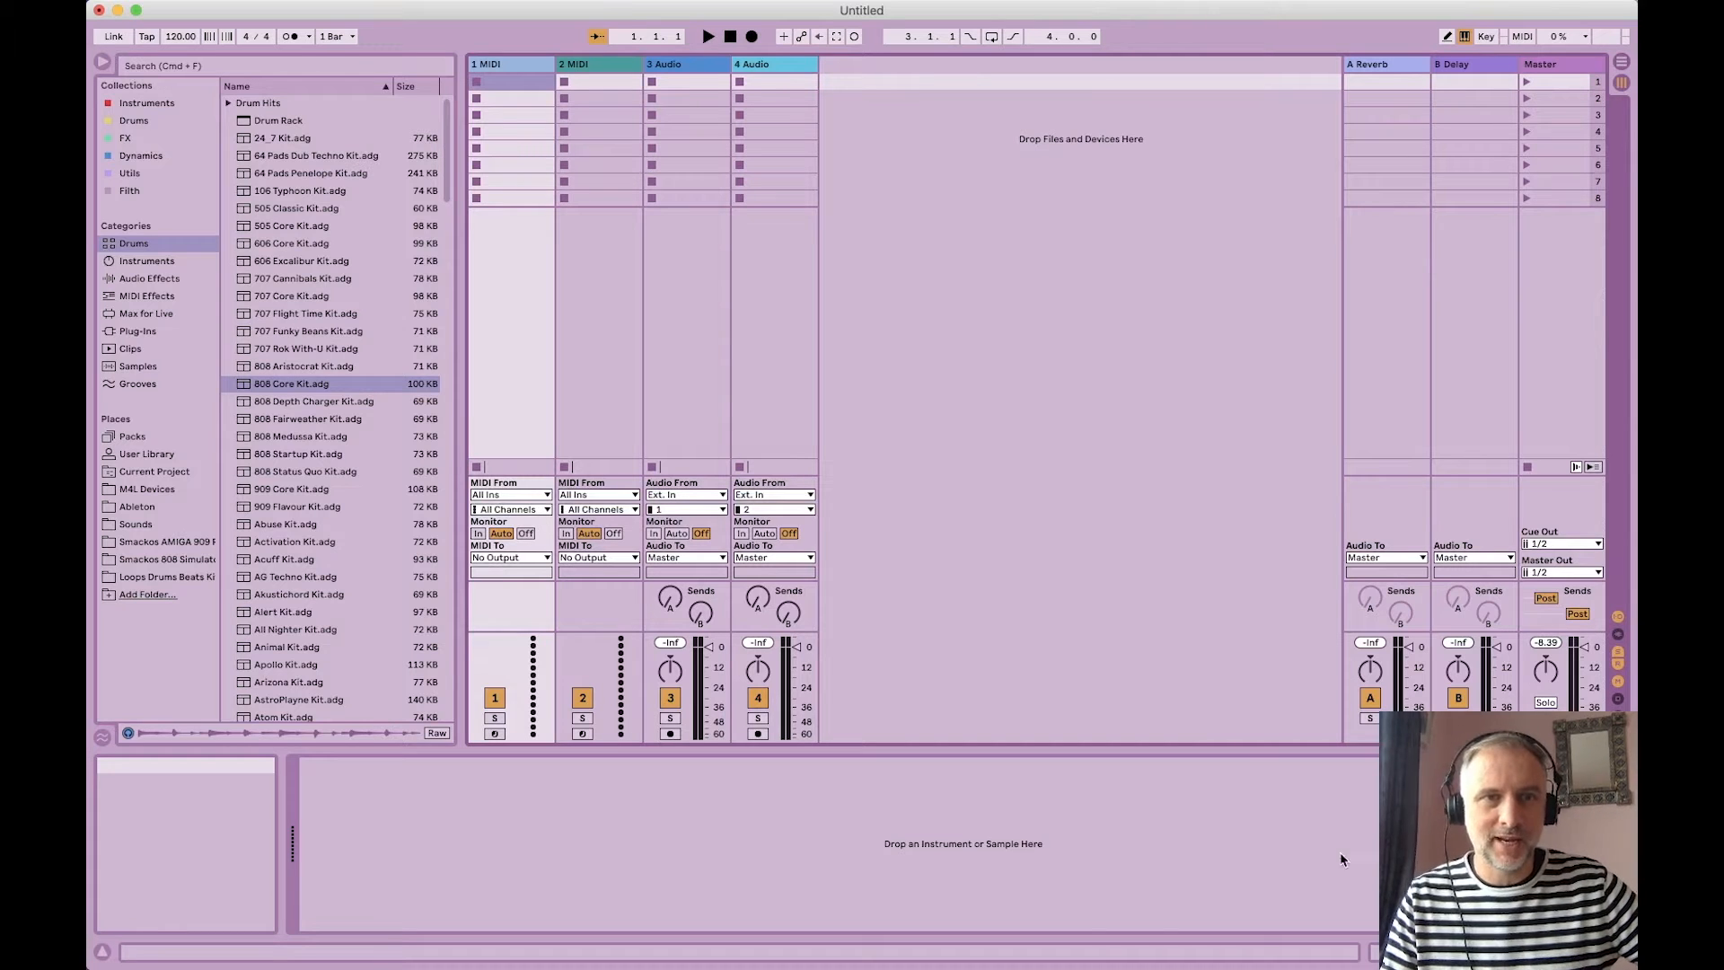
Step: Load 808 Core Kit.adg onto MIDI track 1 and unfold its pad chains into the mixer
left_click(277, 384)
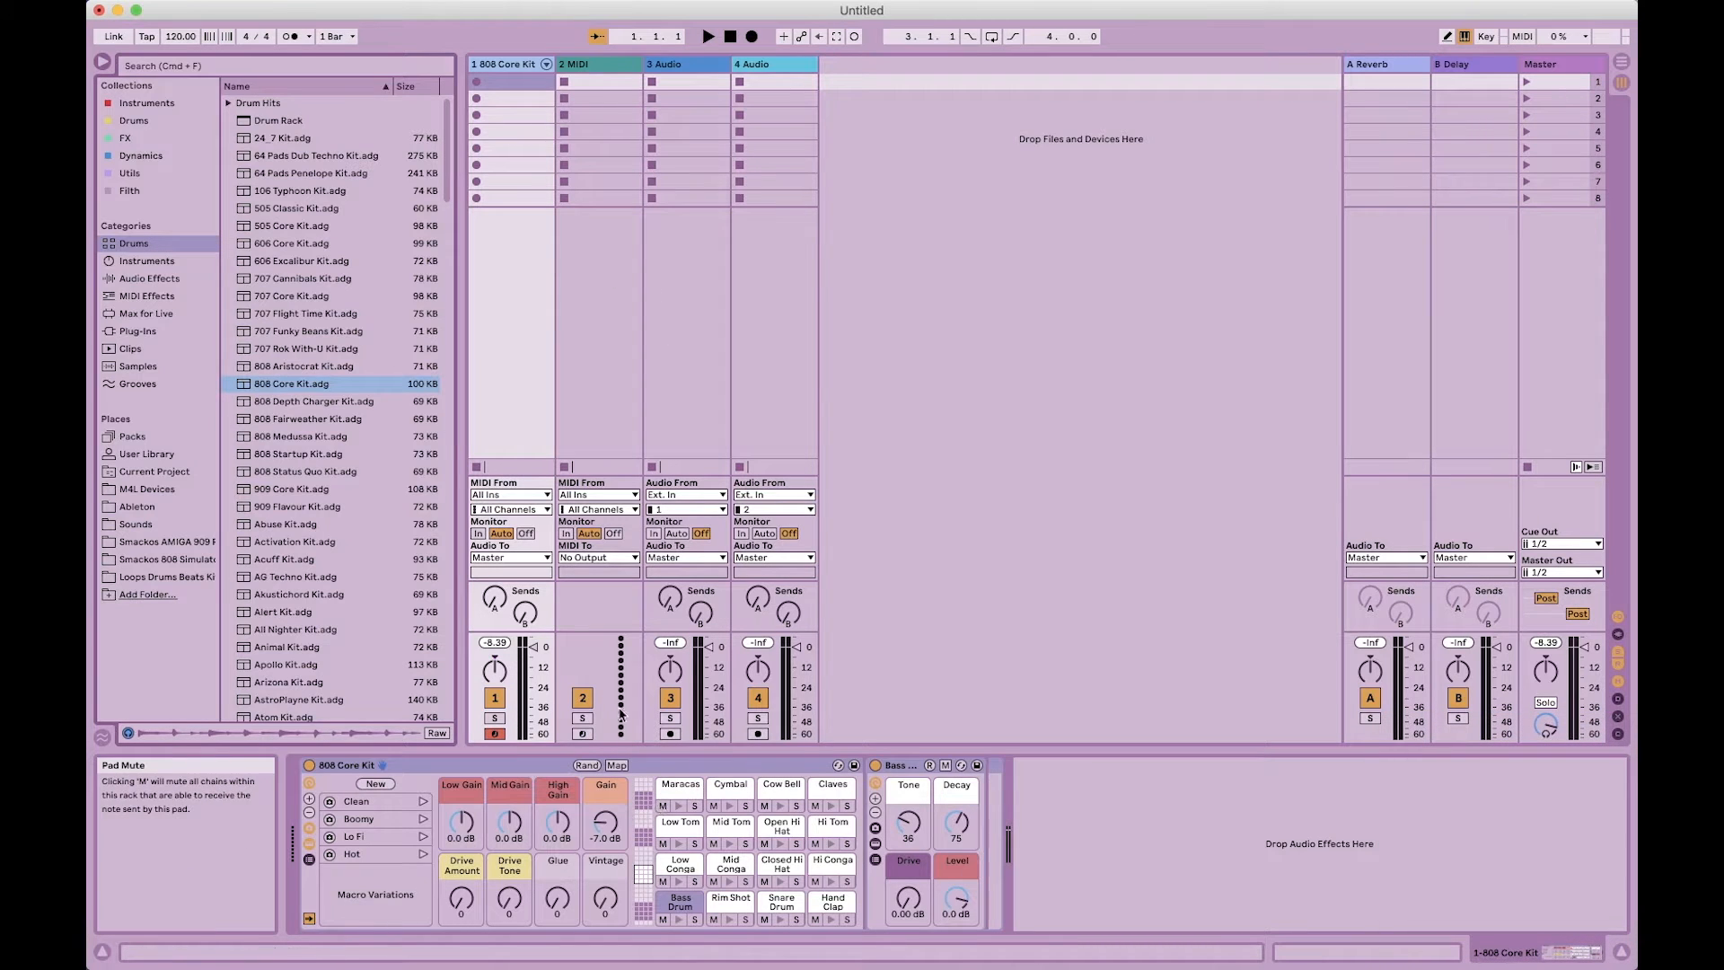
left_click(547, 67)
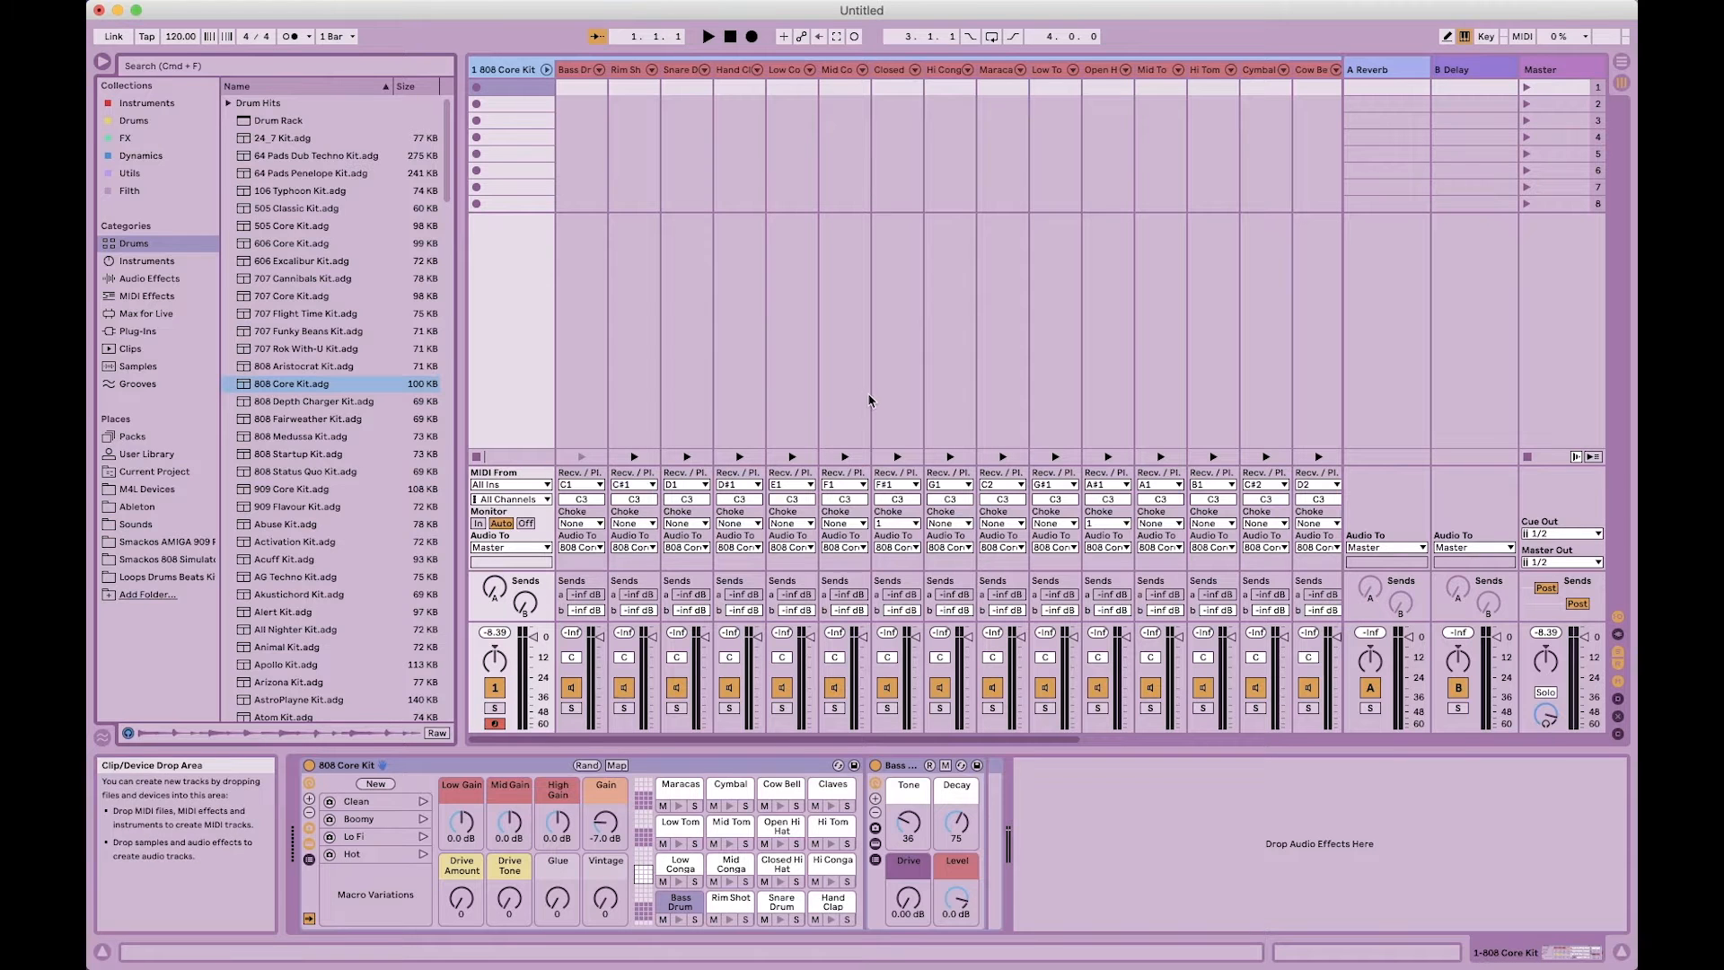
Step: Fold and unfold the kit's chains, then play the Bass Drum, Snare, Hand Clap and Rim Shot pads
left_click(546, 70)
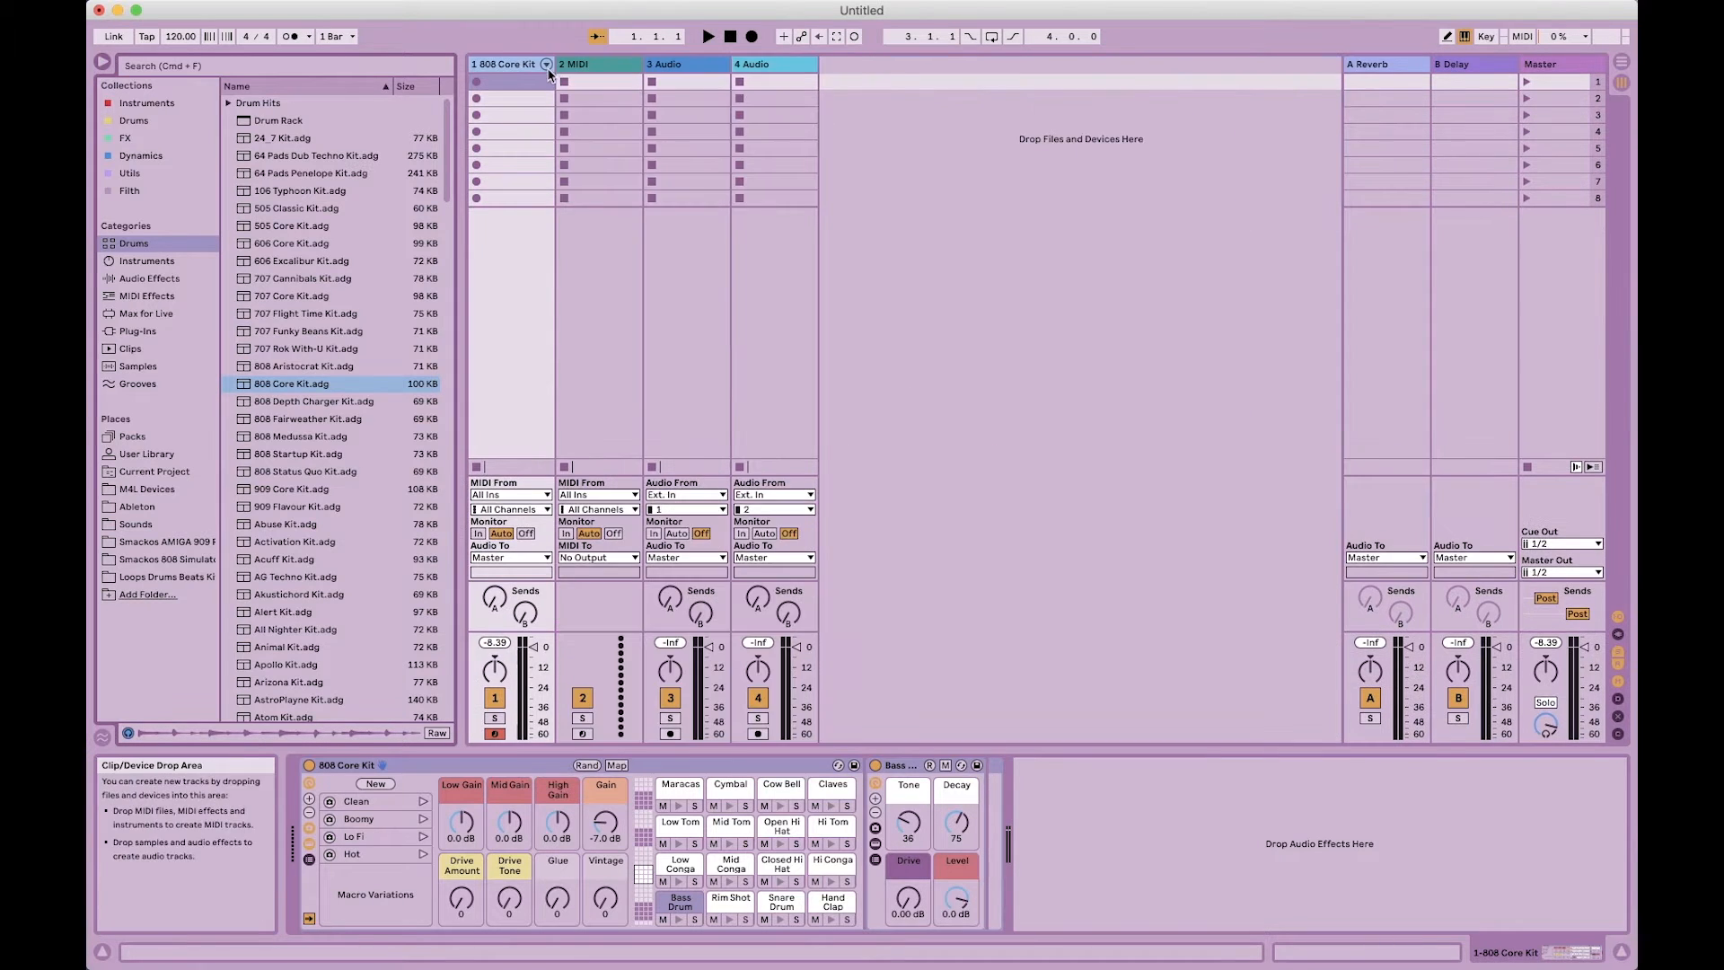
left_click(546, 70)
key("a")
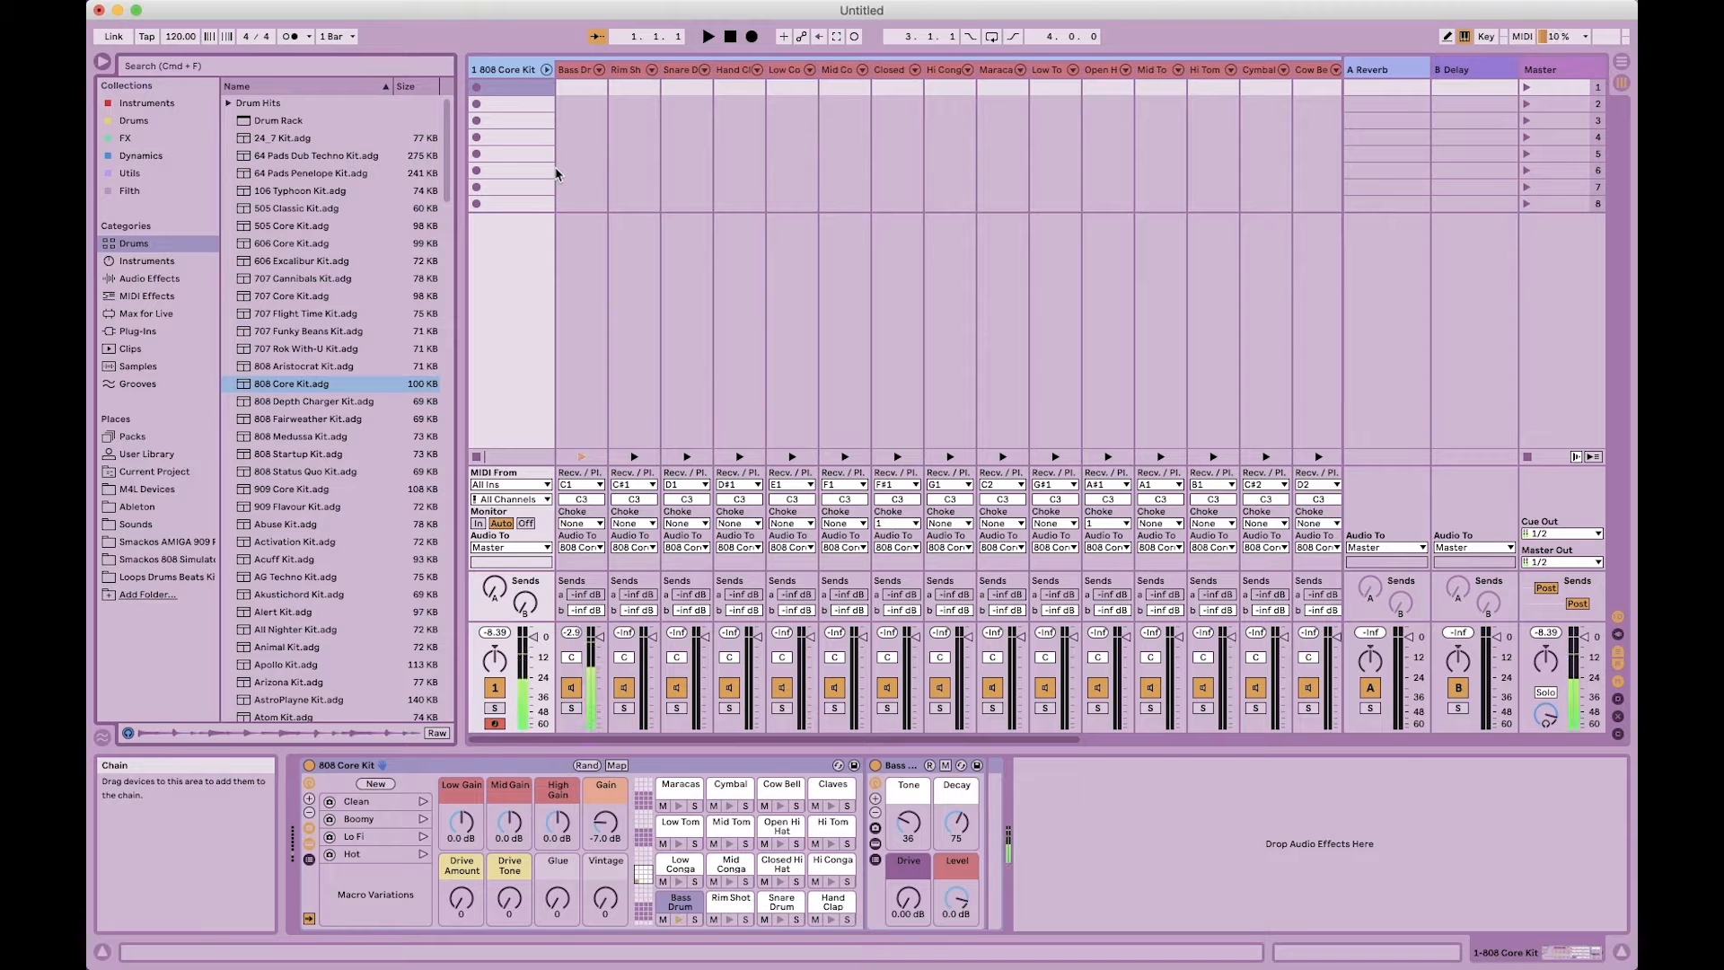
key("s")
key("e")
key("w")
Step: Play the Snare, Low, Mid and Hi Conga, Mid Tom and Hi Tom pads from the keyboard
key("s")
key("d")
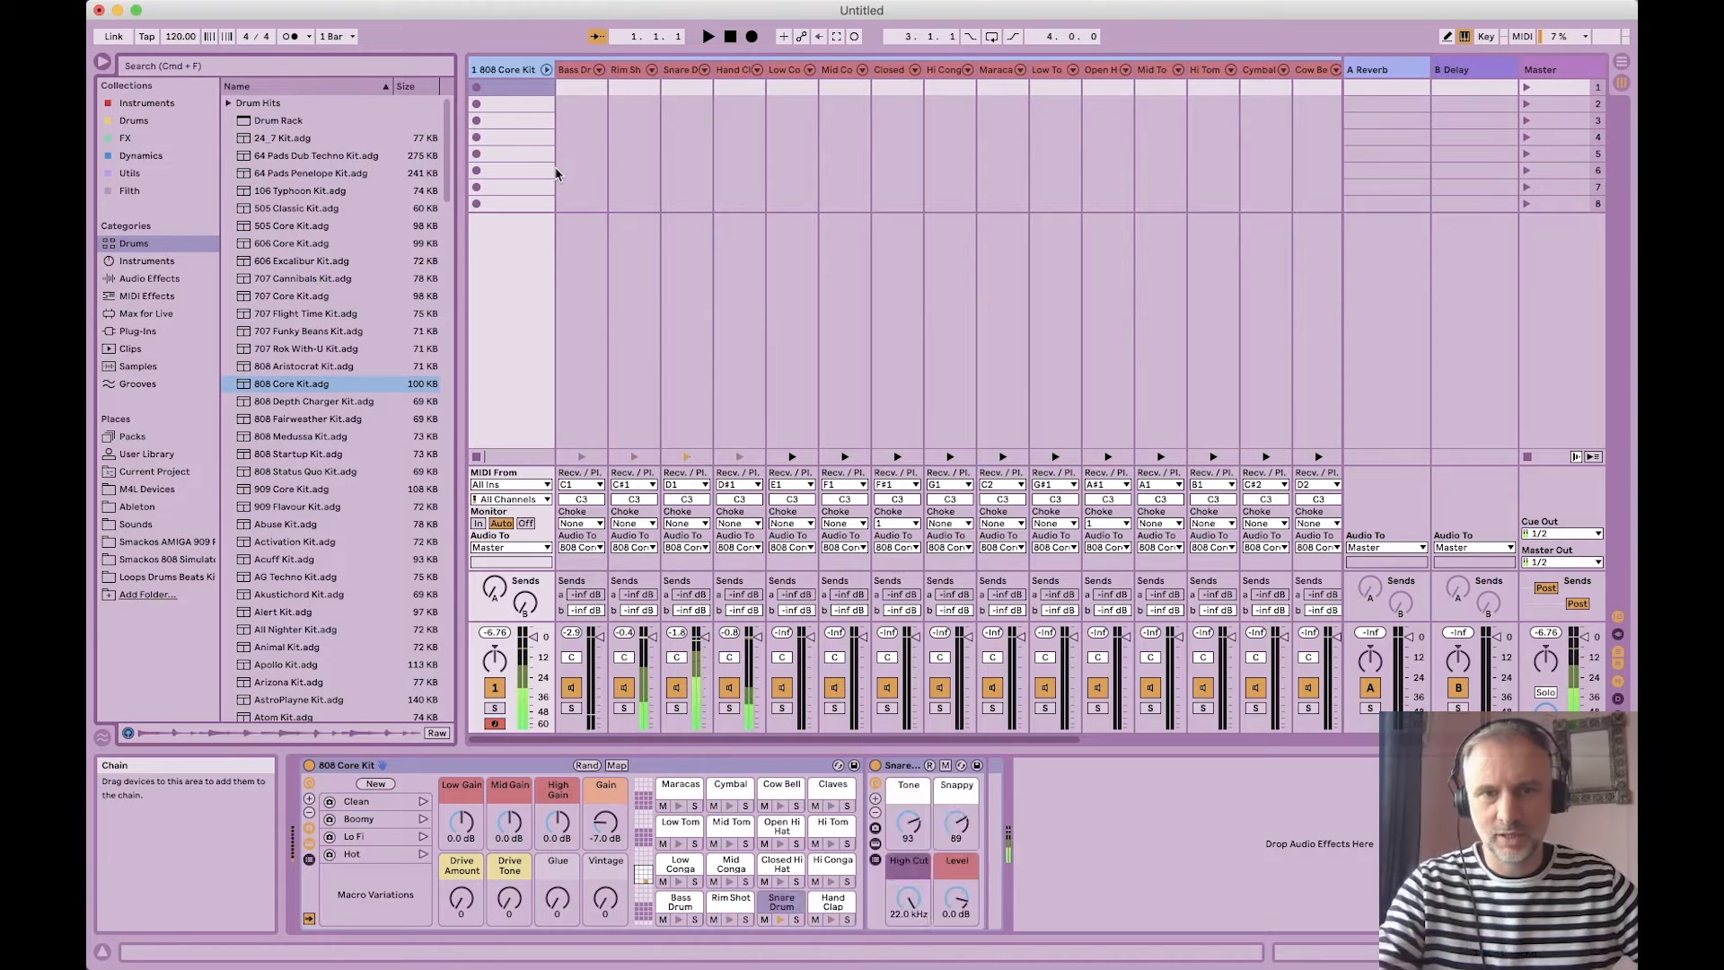
key("f")
key("g")
key("g")
key("h")
key("j")
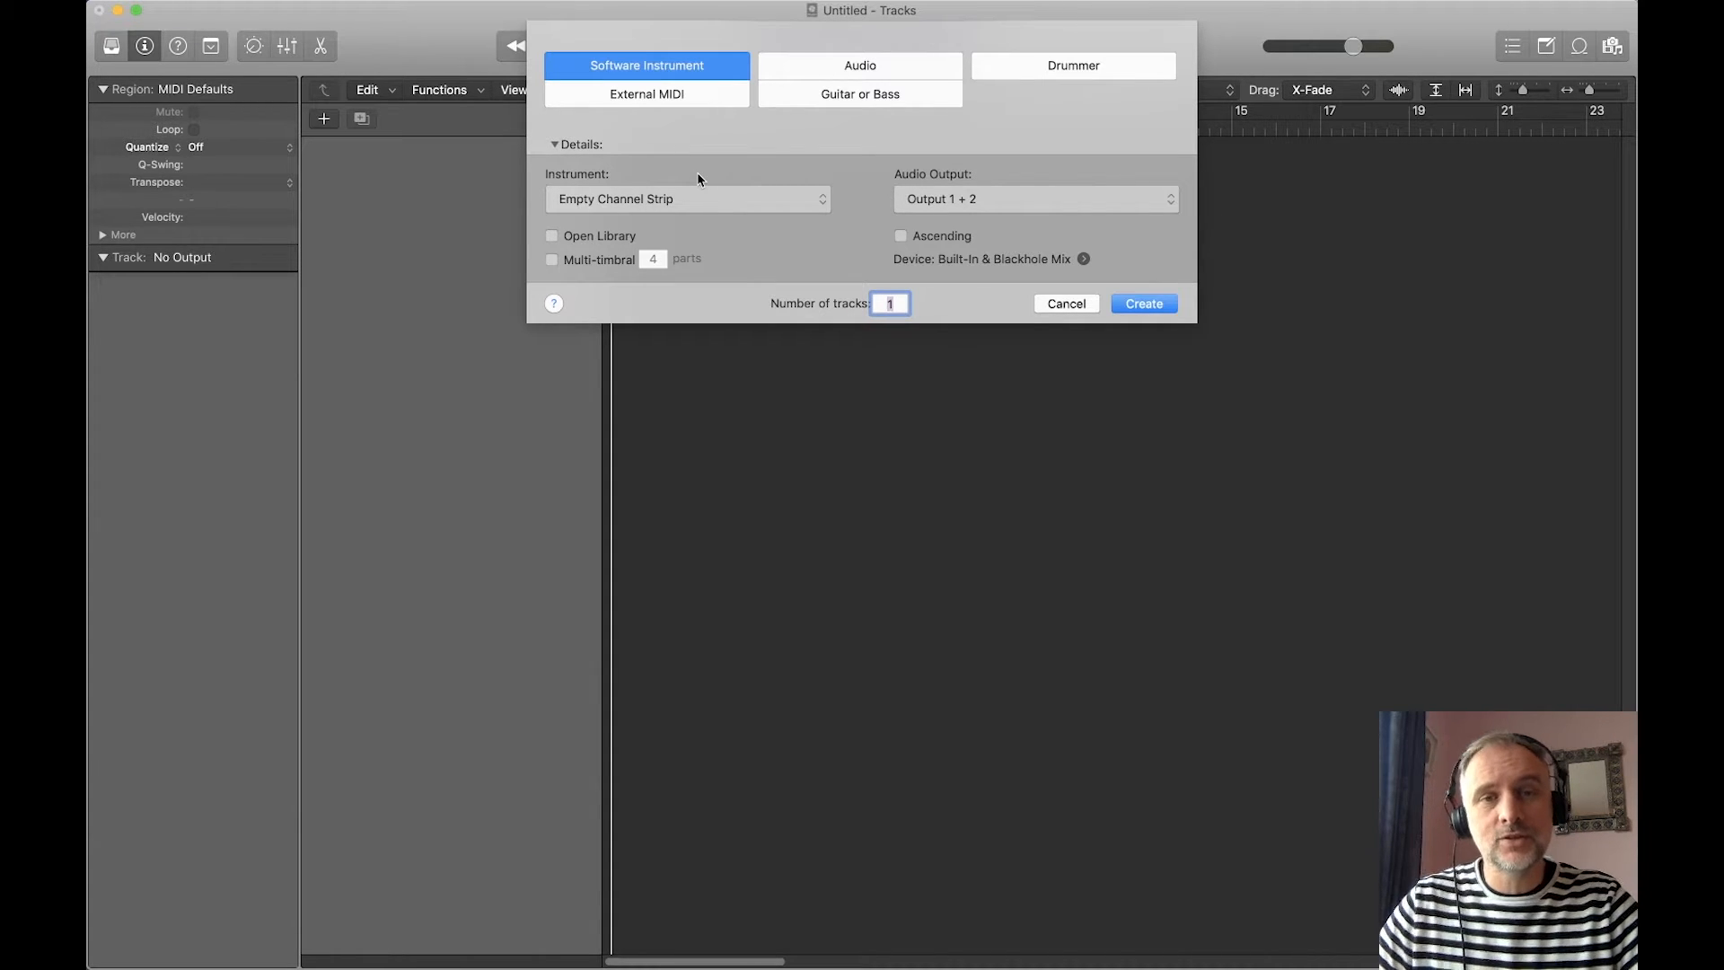
Step: Create software instrument track Inst 1 with an Empty Channel Strip instrument
left_click(715, 199)
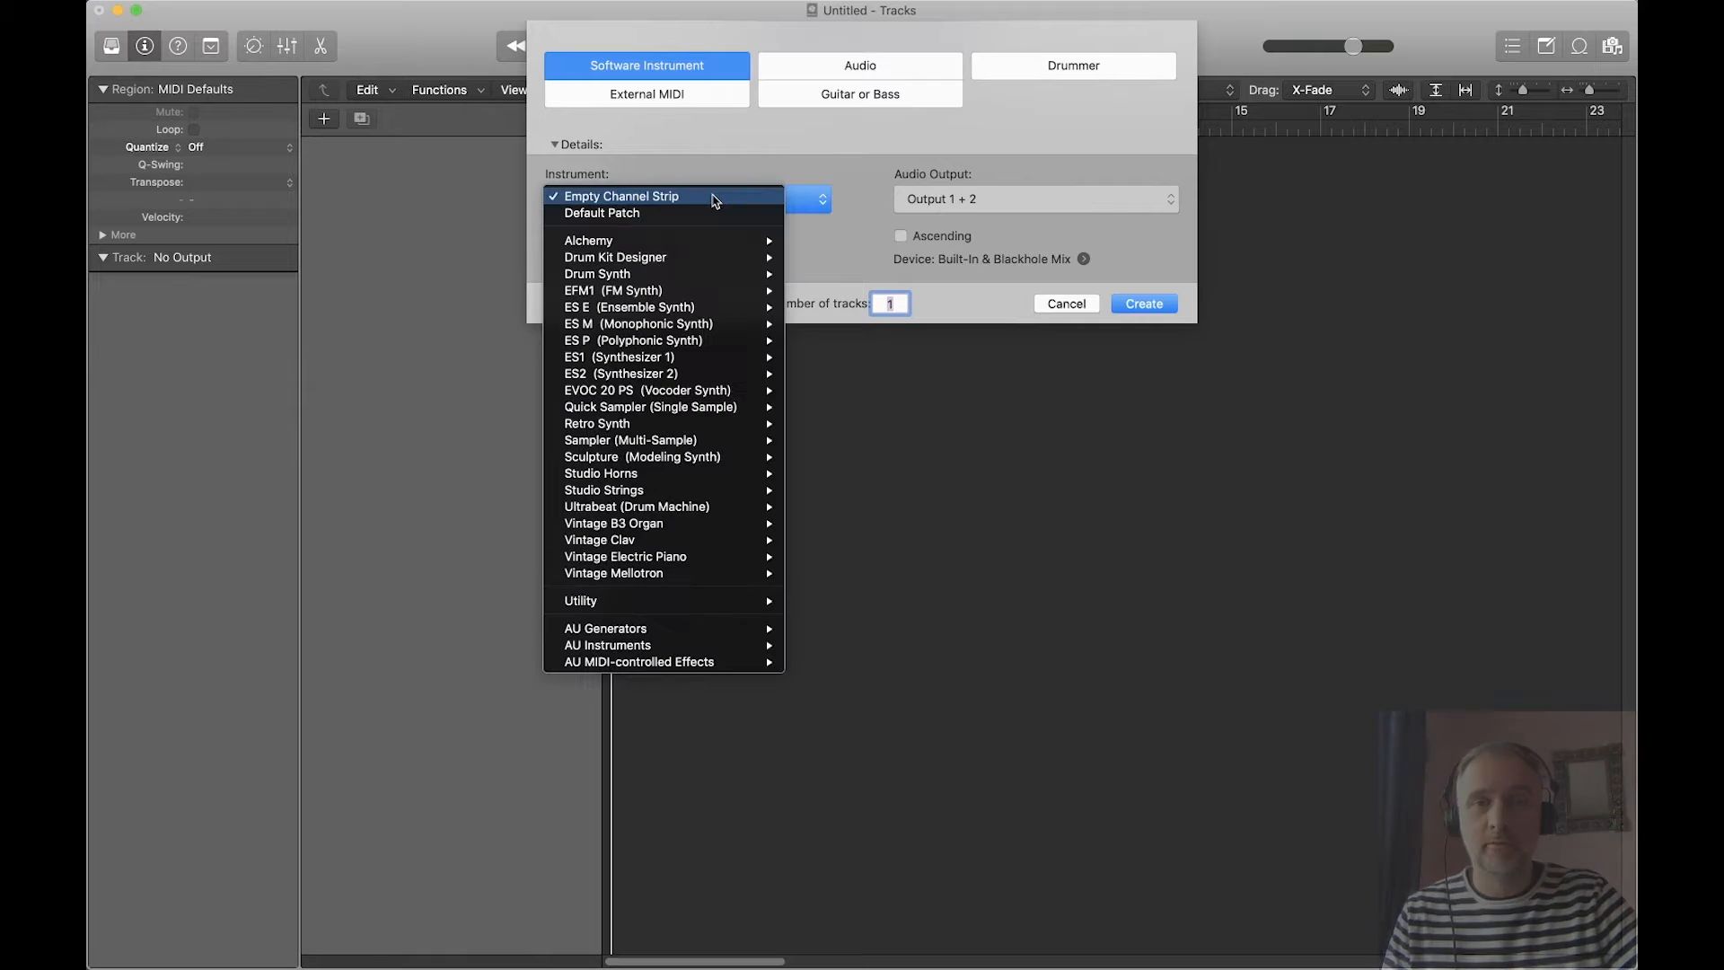
mouse_move(666, 261)
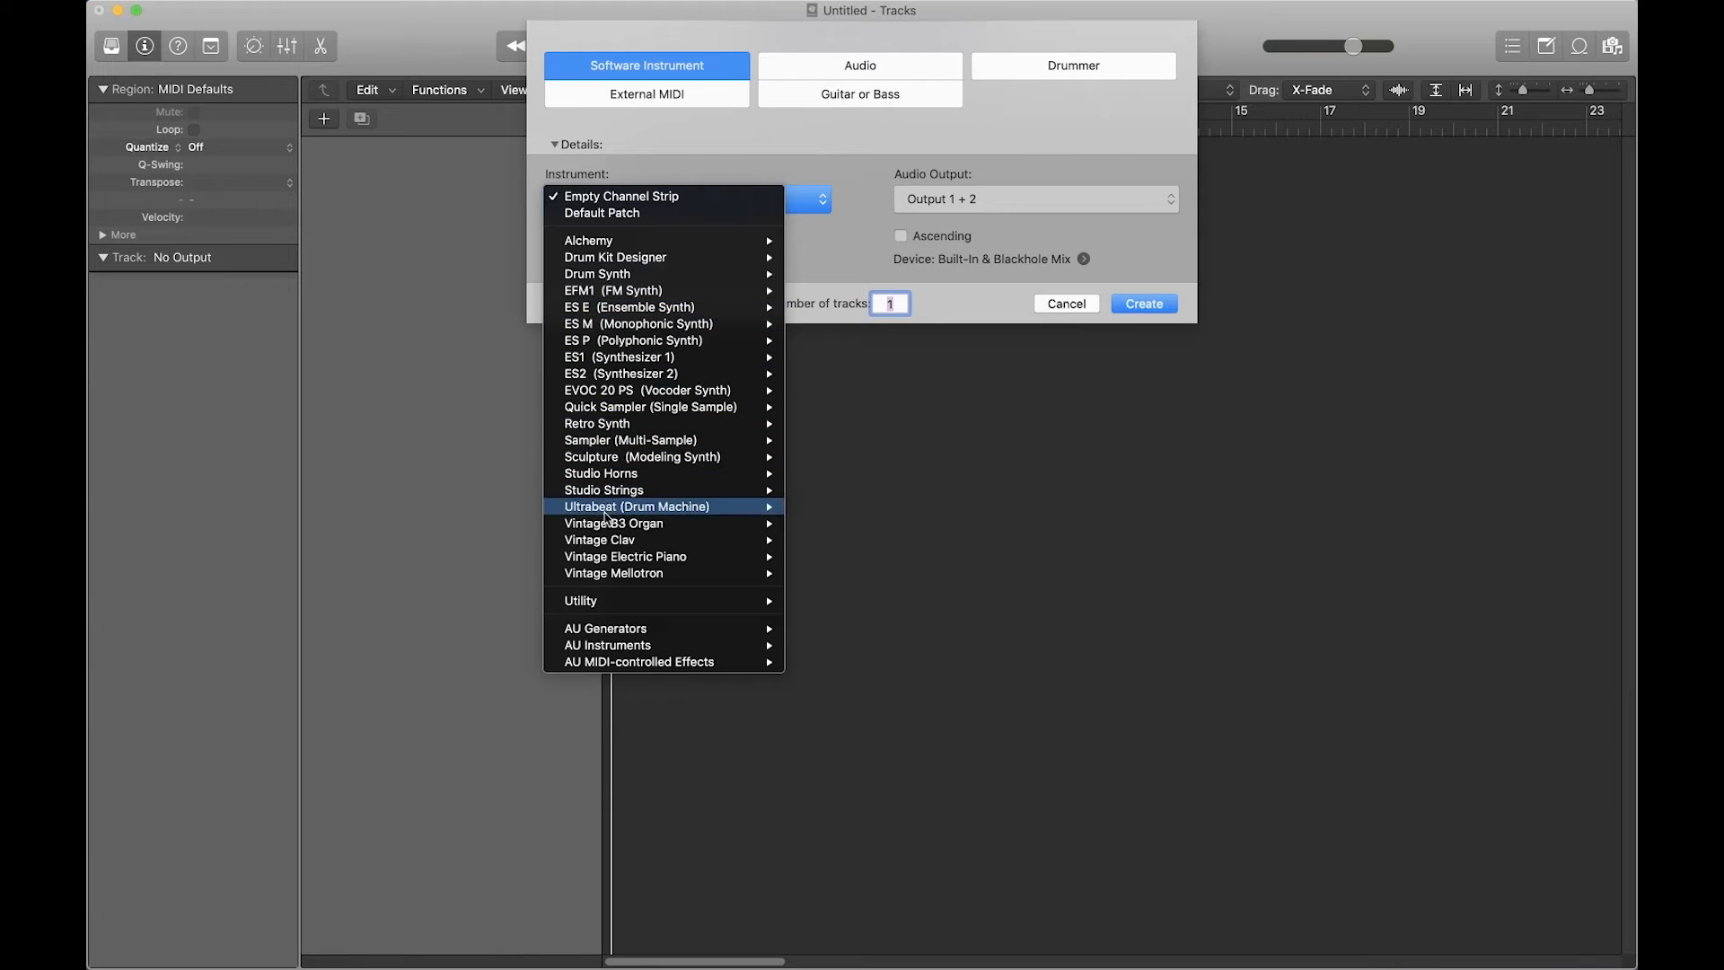
mouse_move(633, 579)
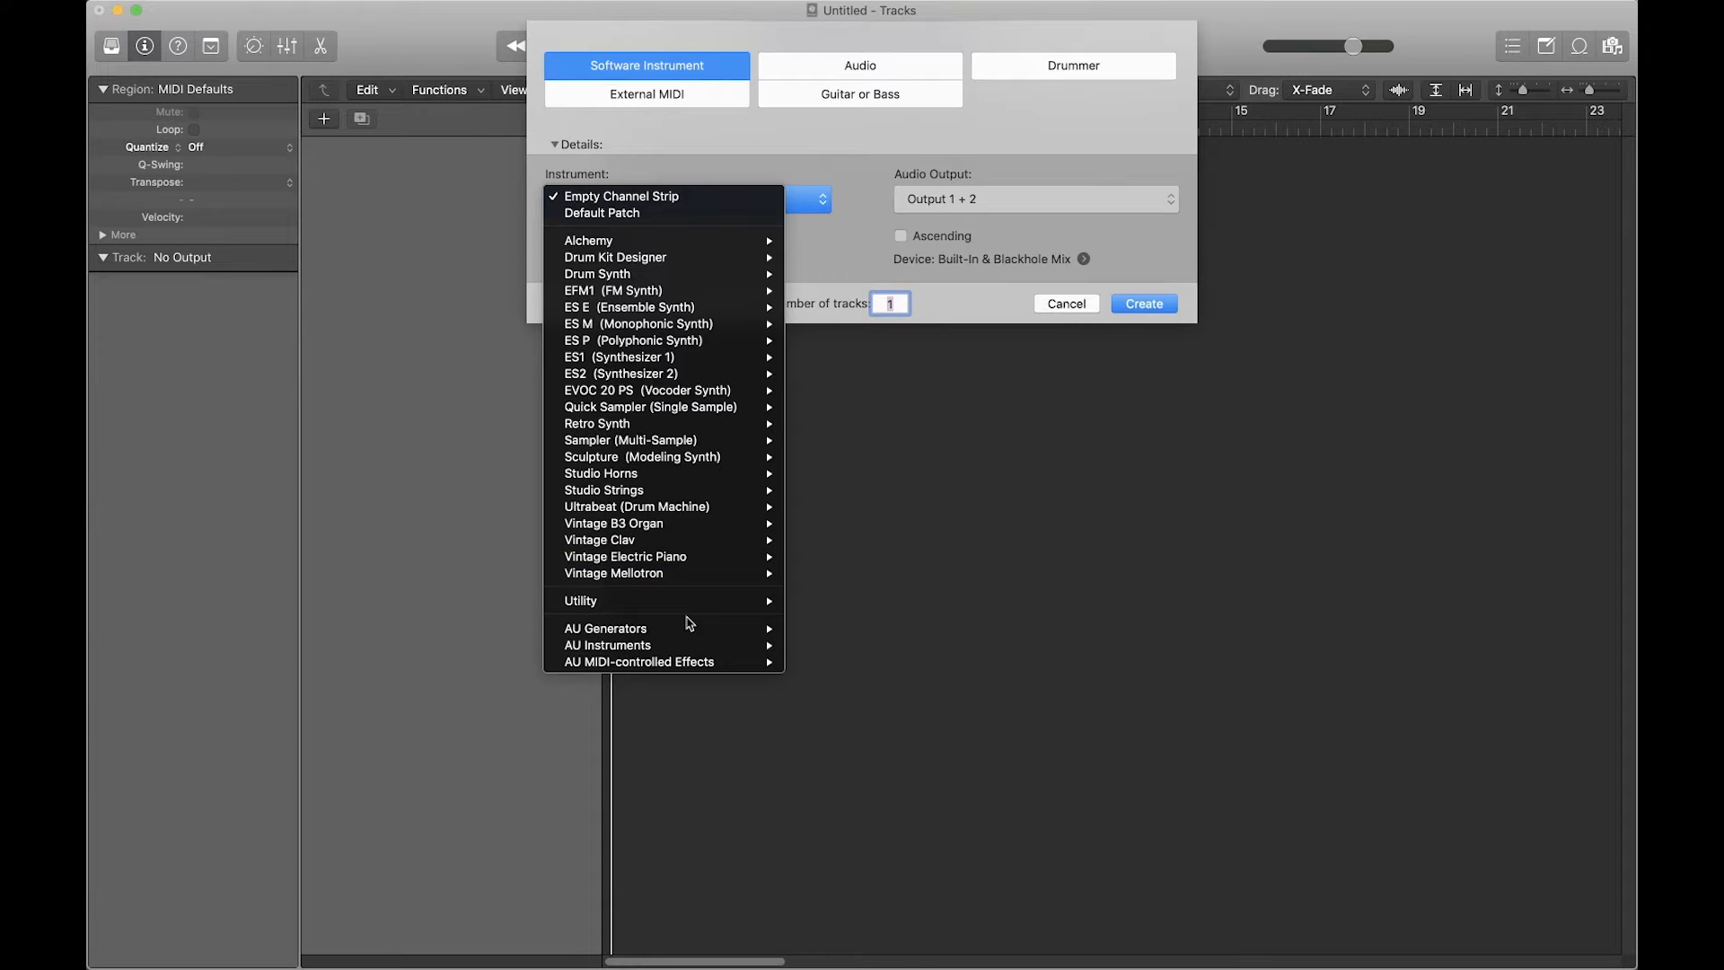
mouse_move(680, 506)
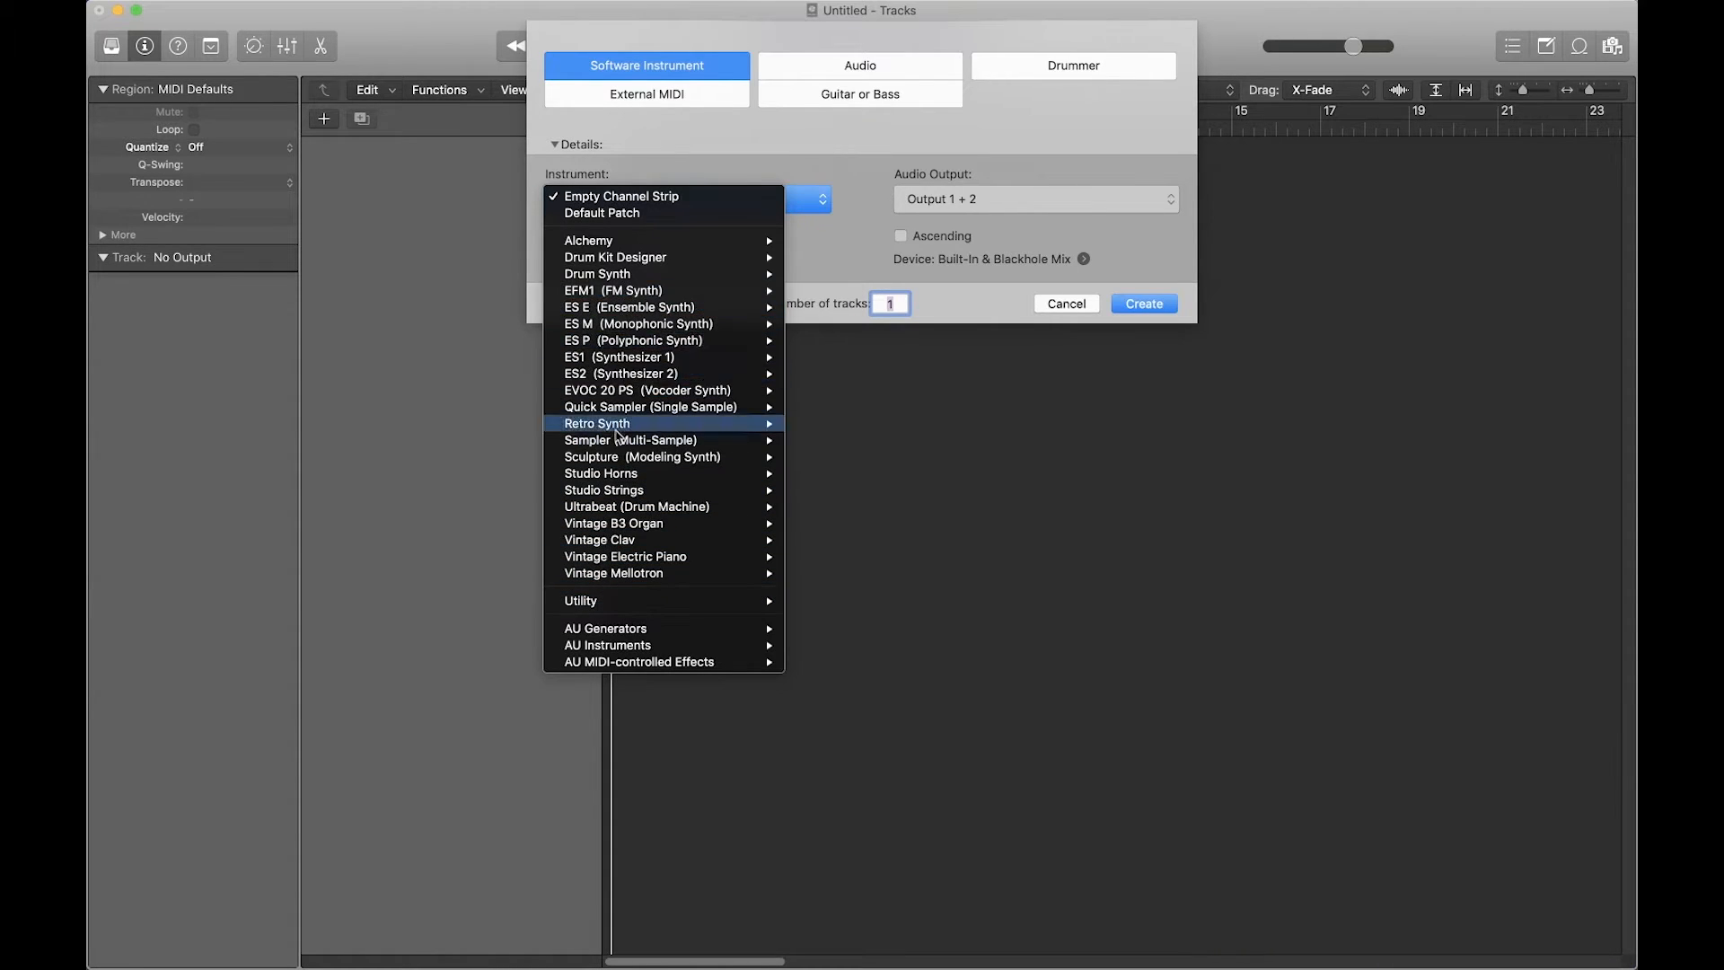
left_click(629, 196)
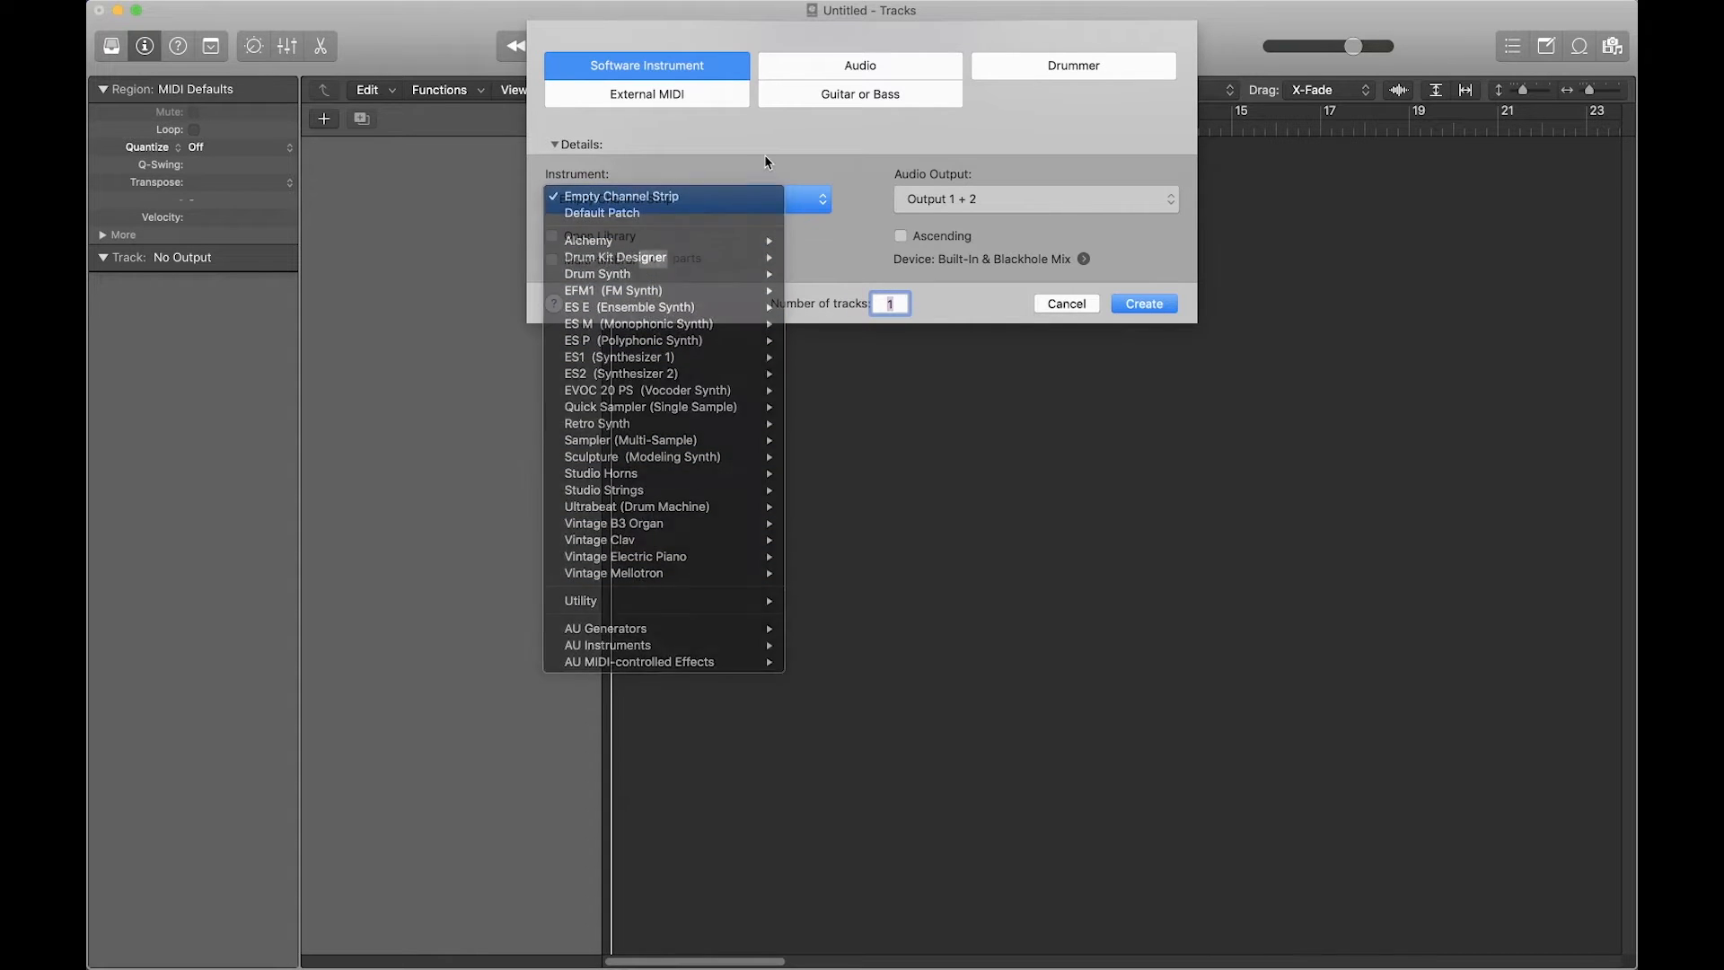
left_click(1144, 305)
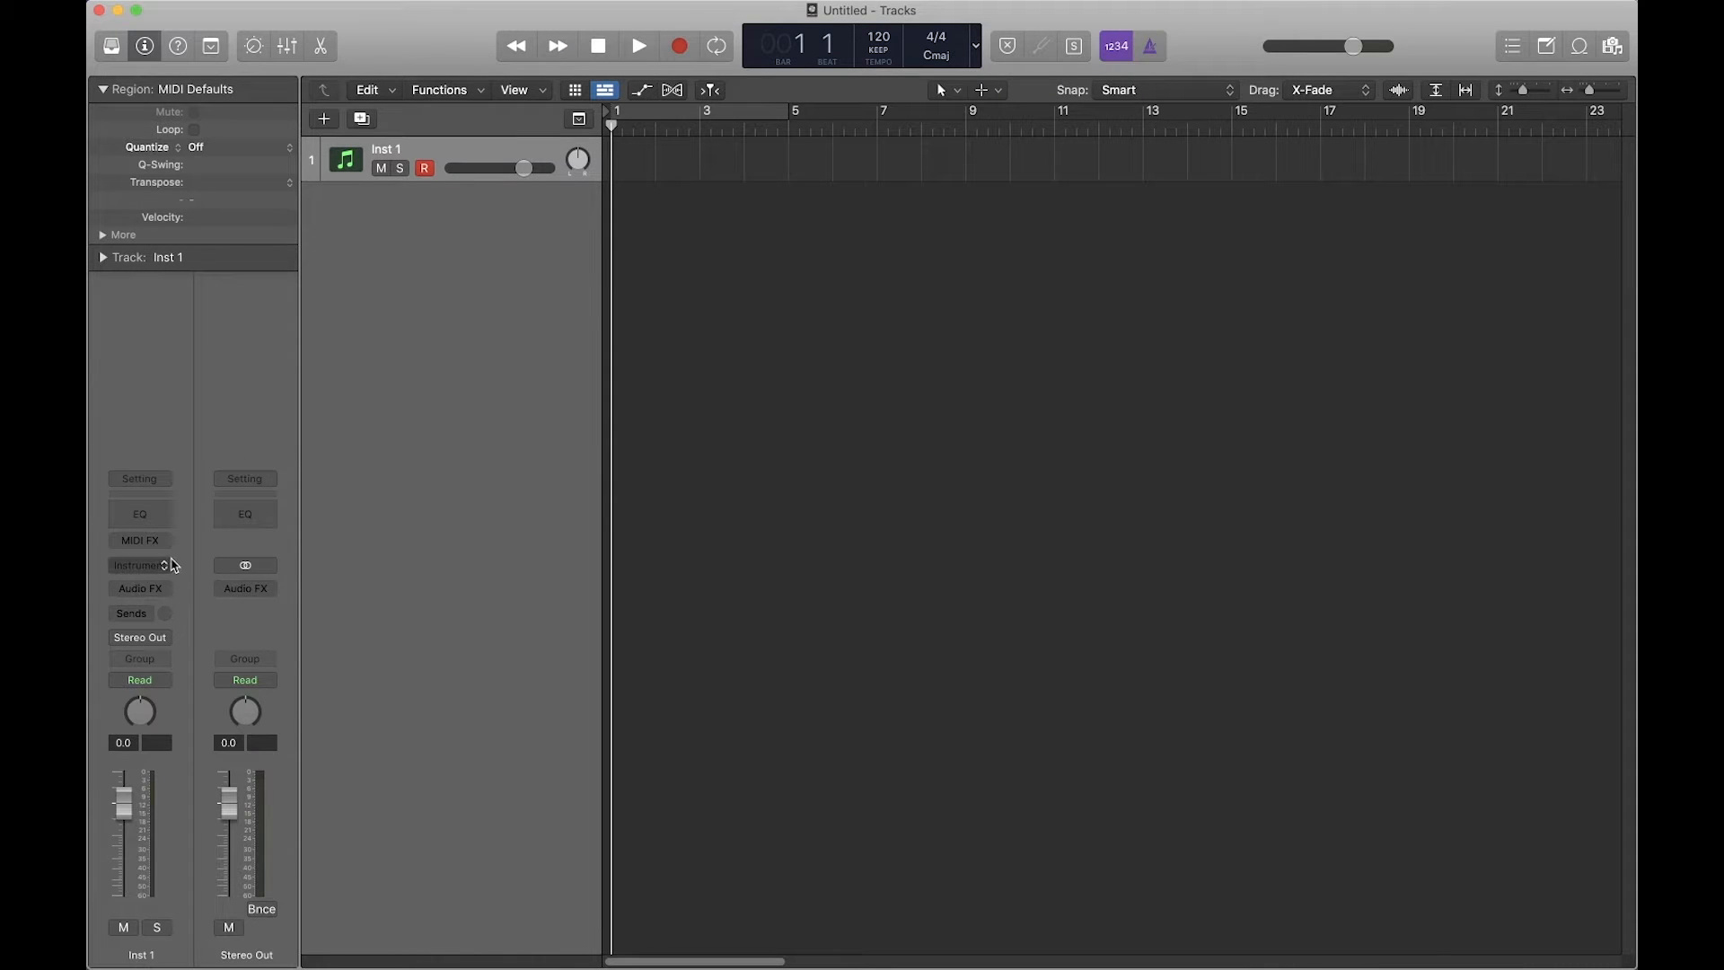
Step: Load the Roland TR-808 patch from the Library's Electronic Drum Kit category onto the track
left_click(161, 564)
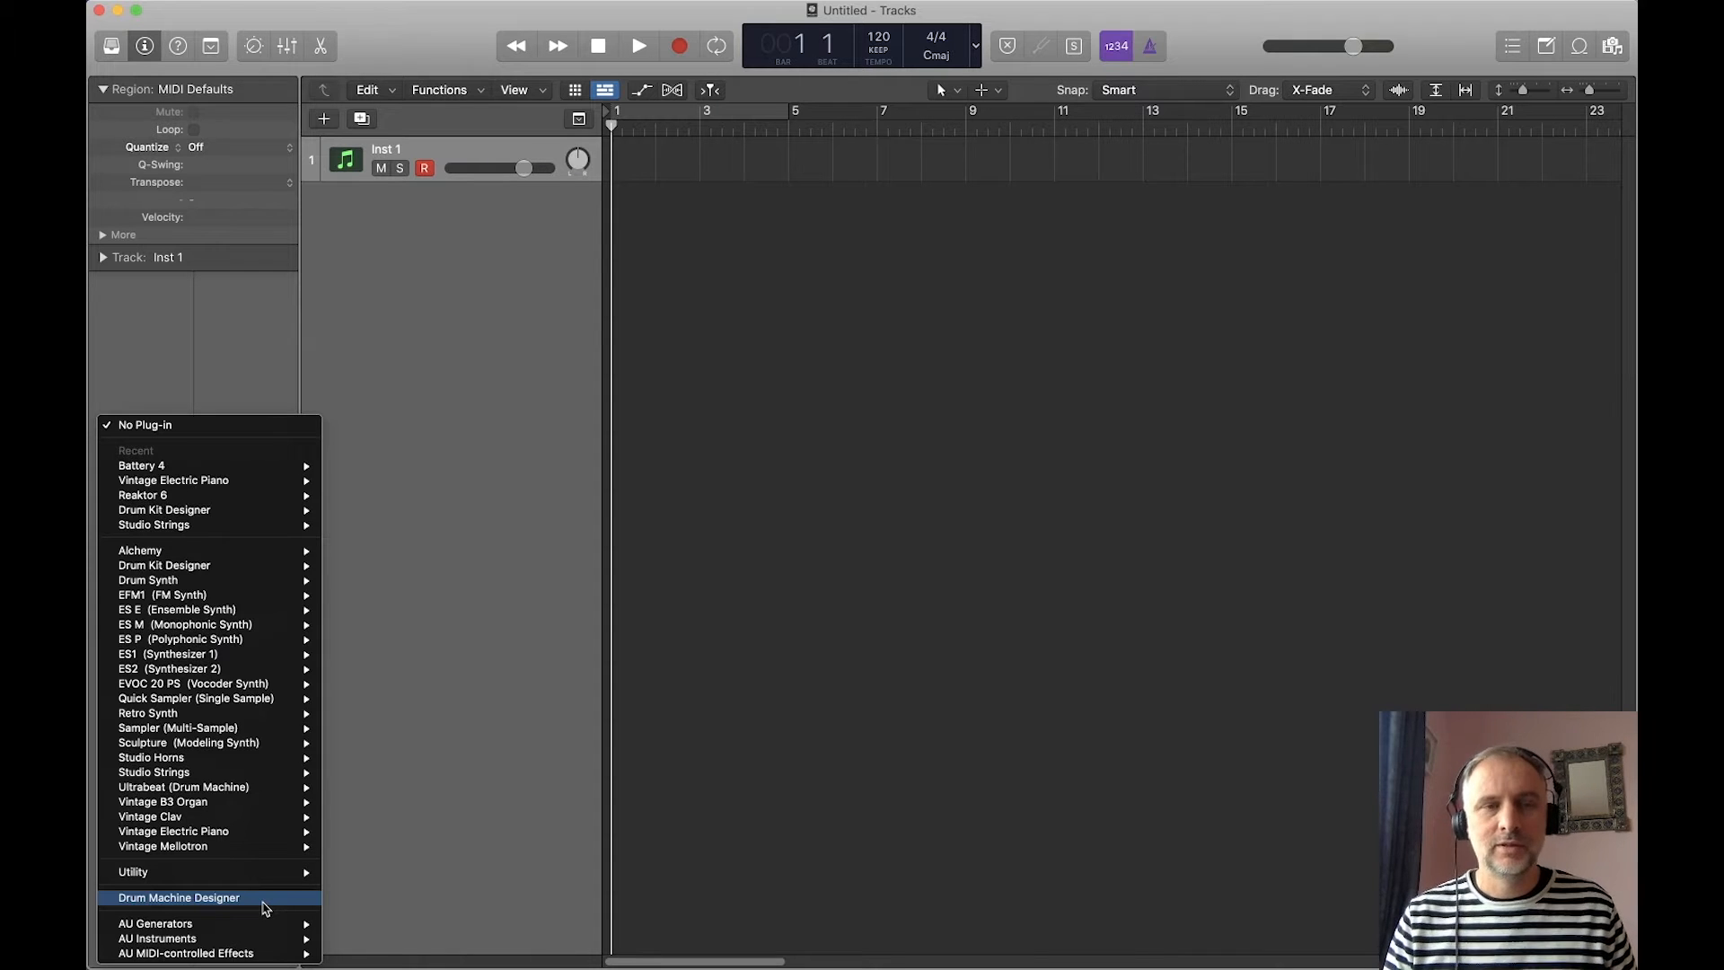
left_click(237, 377)
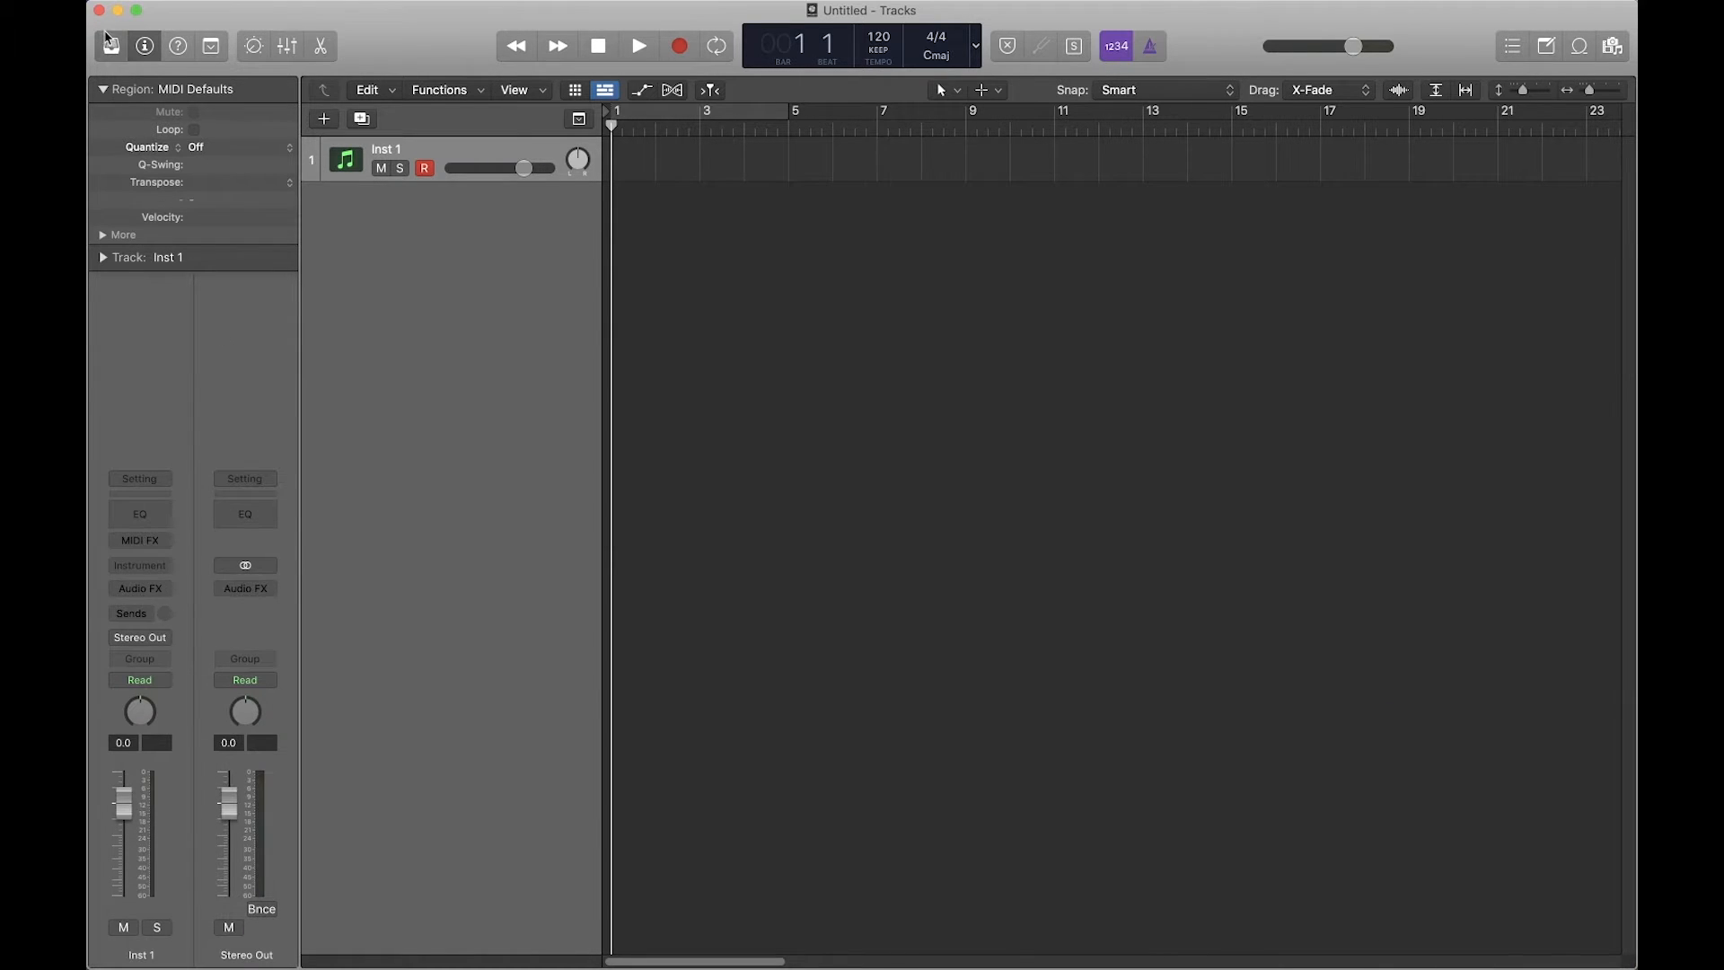
left_click(112, 45)
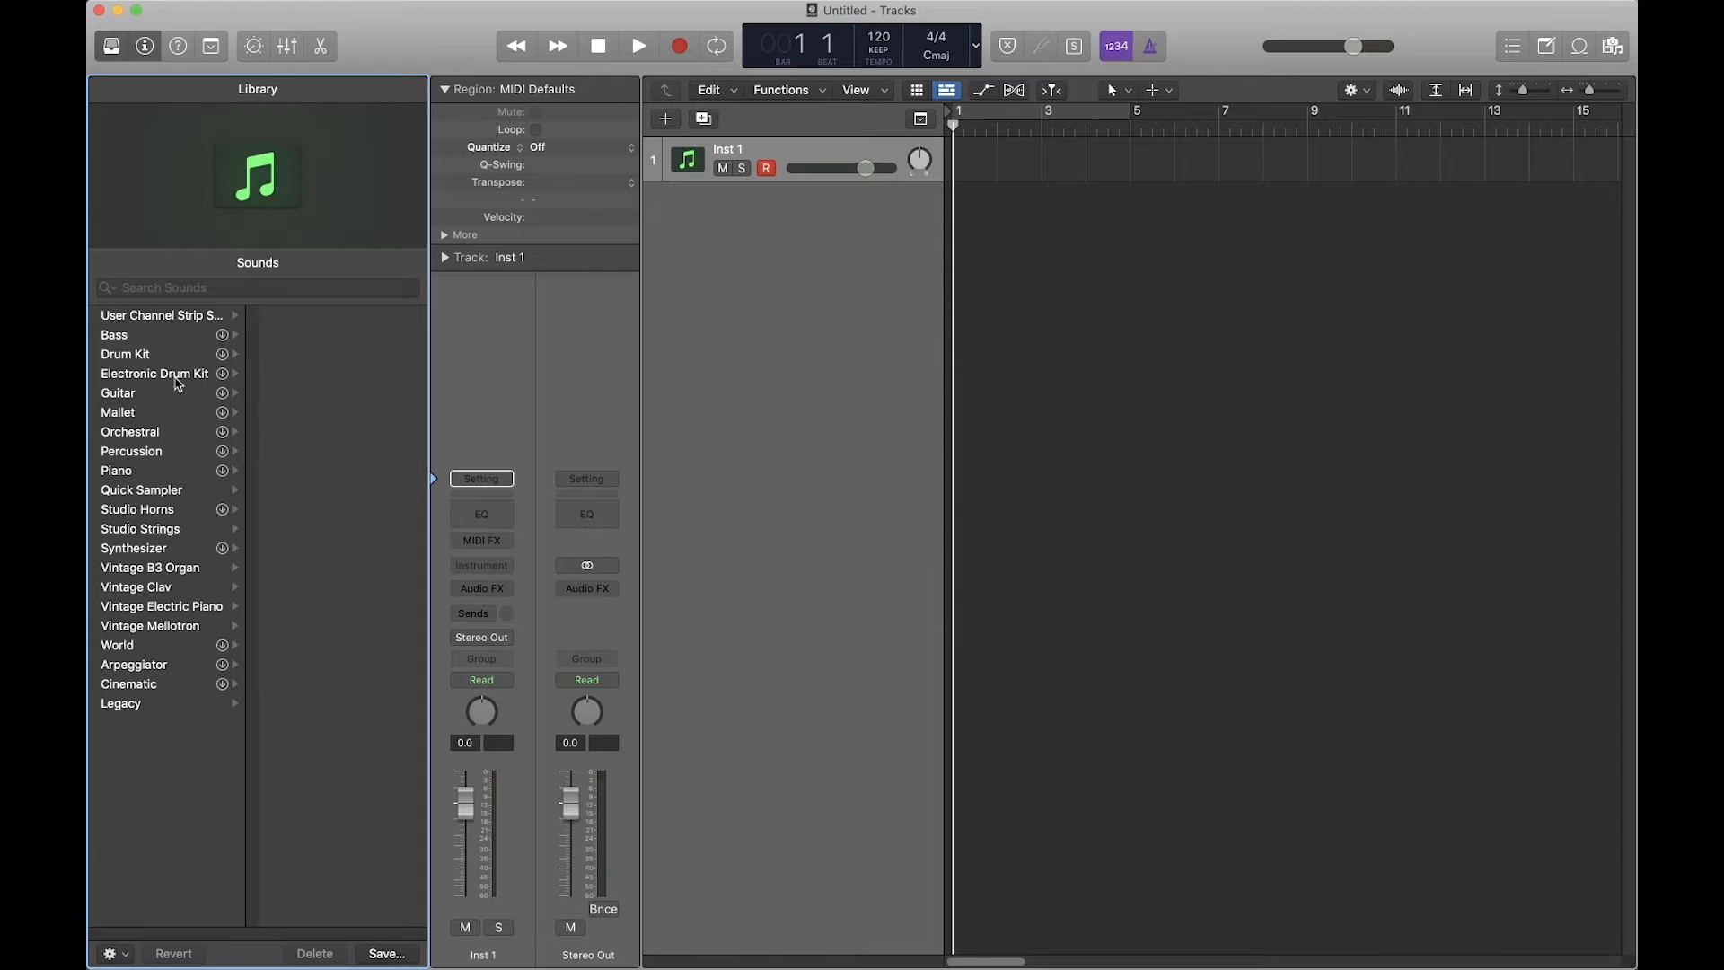
left_click(147, 355)
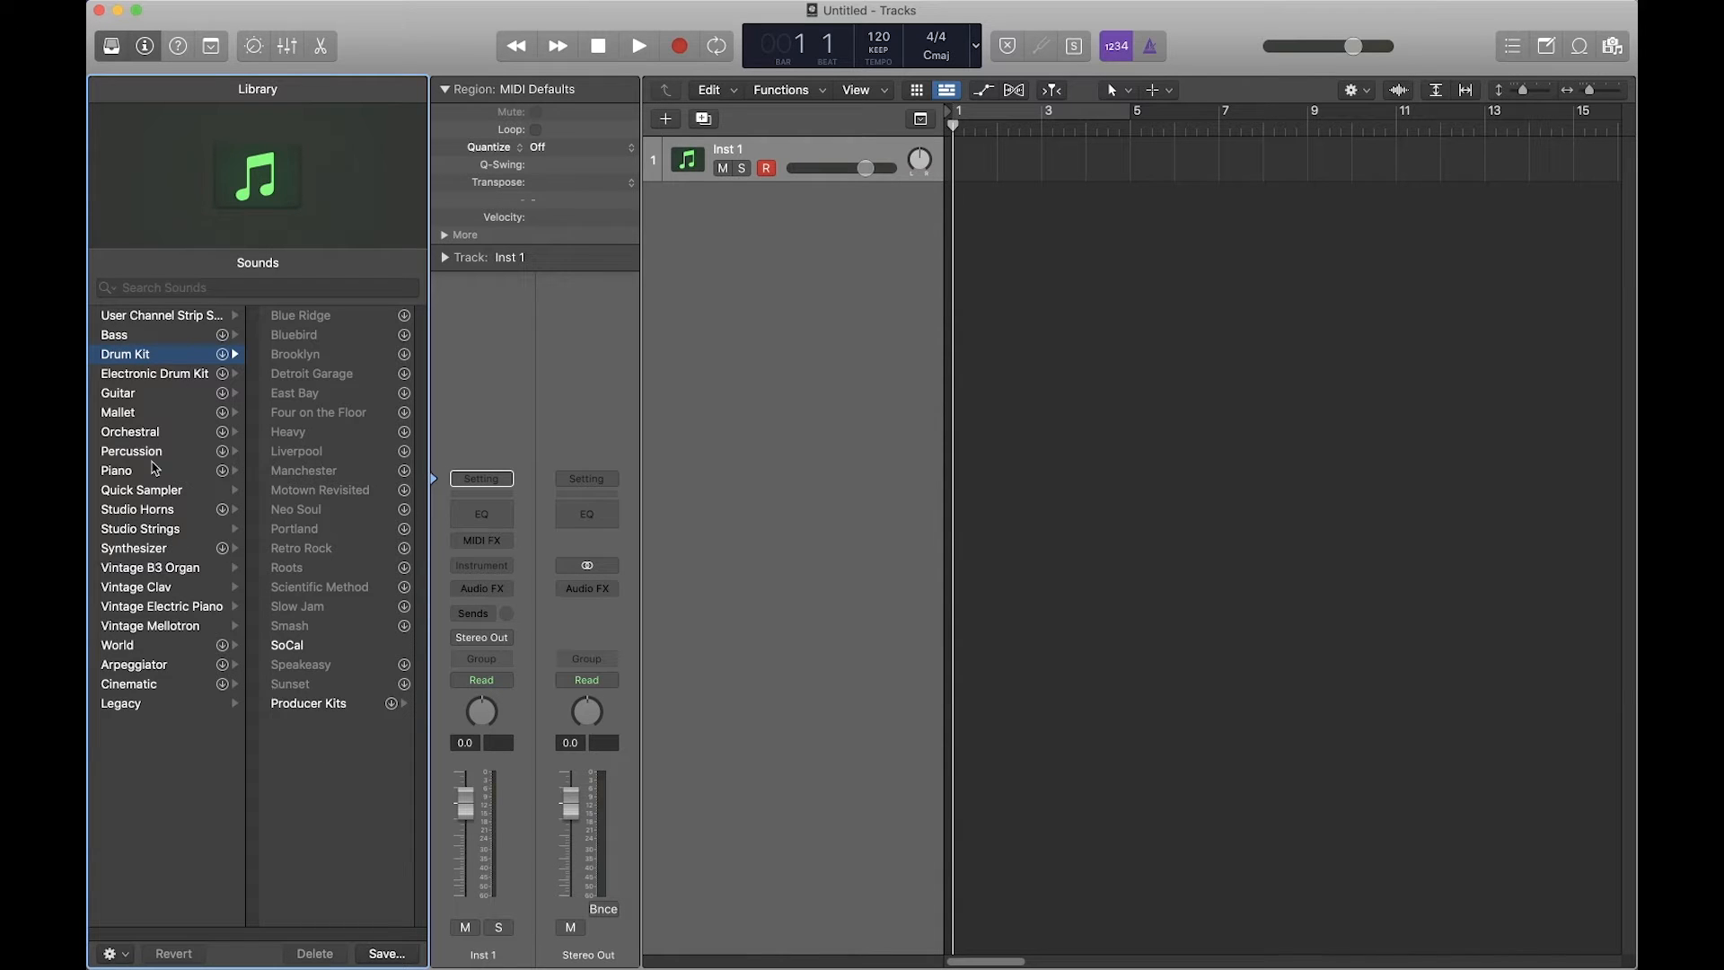
left_click(183, 376)
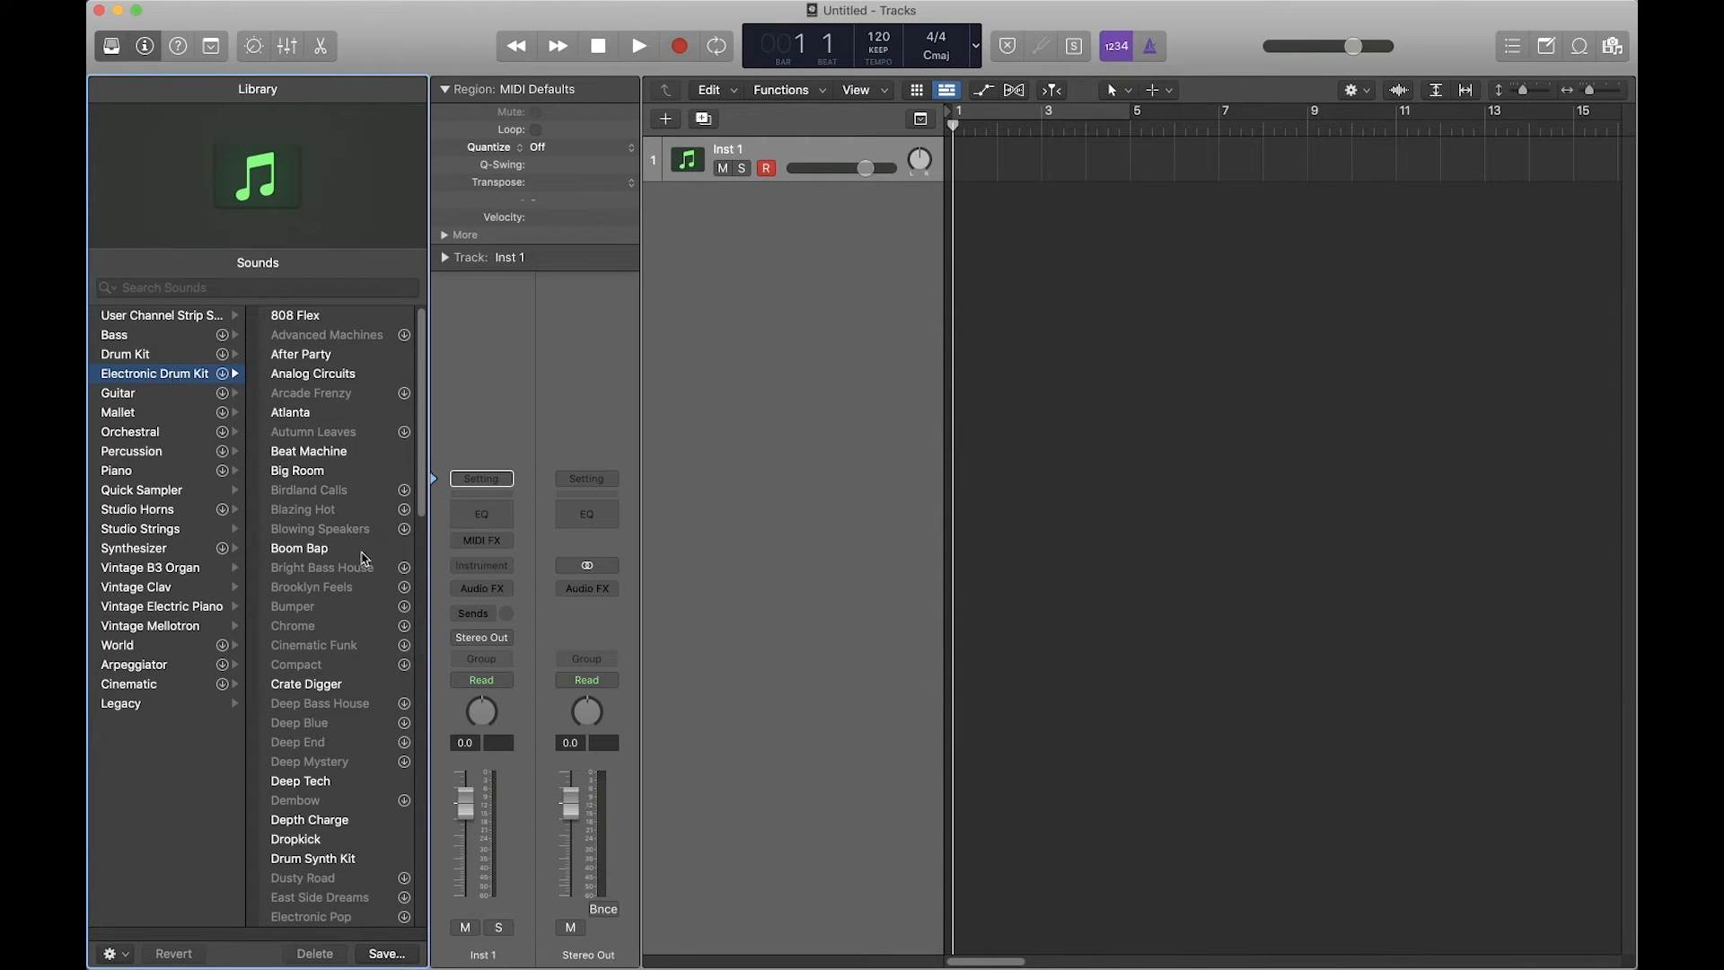
scroll(337, 539, "down", 15)
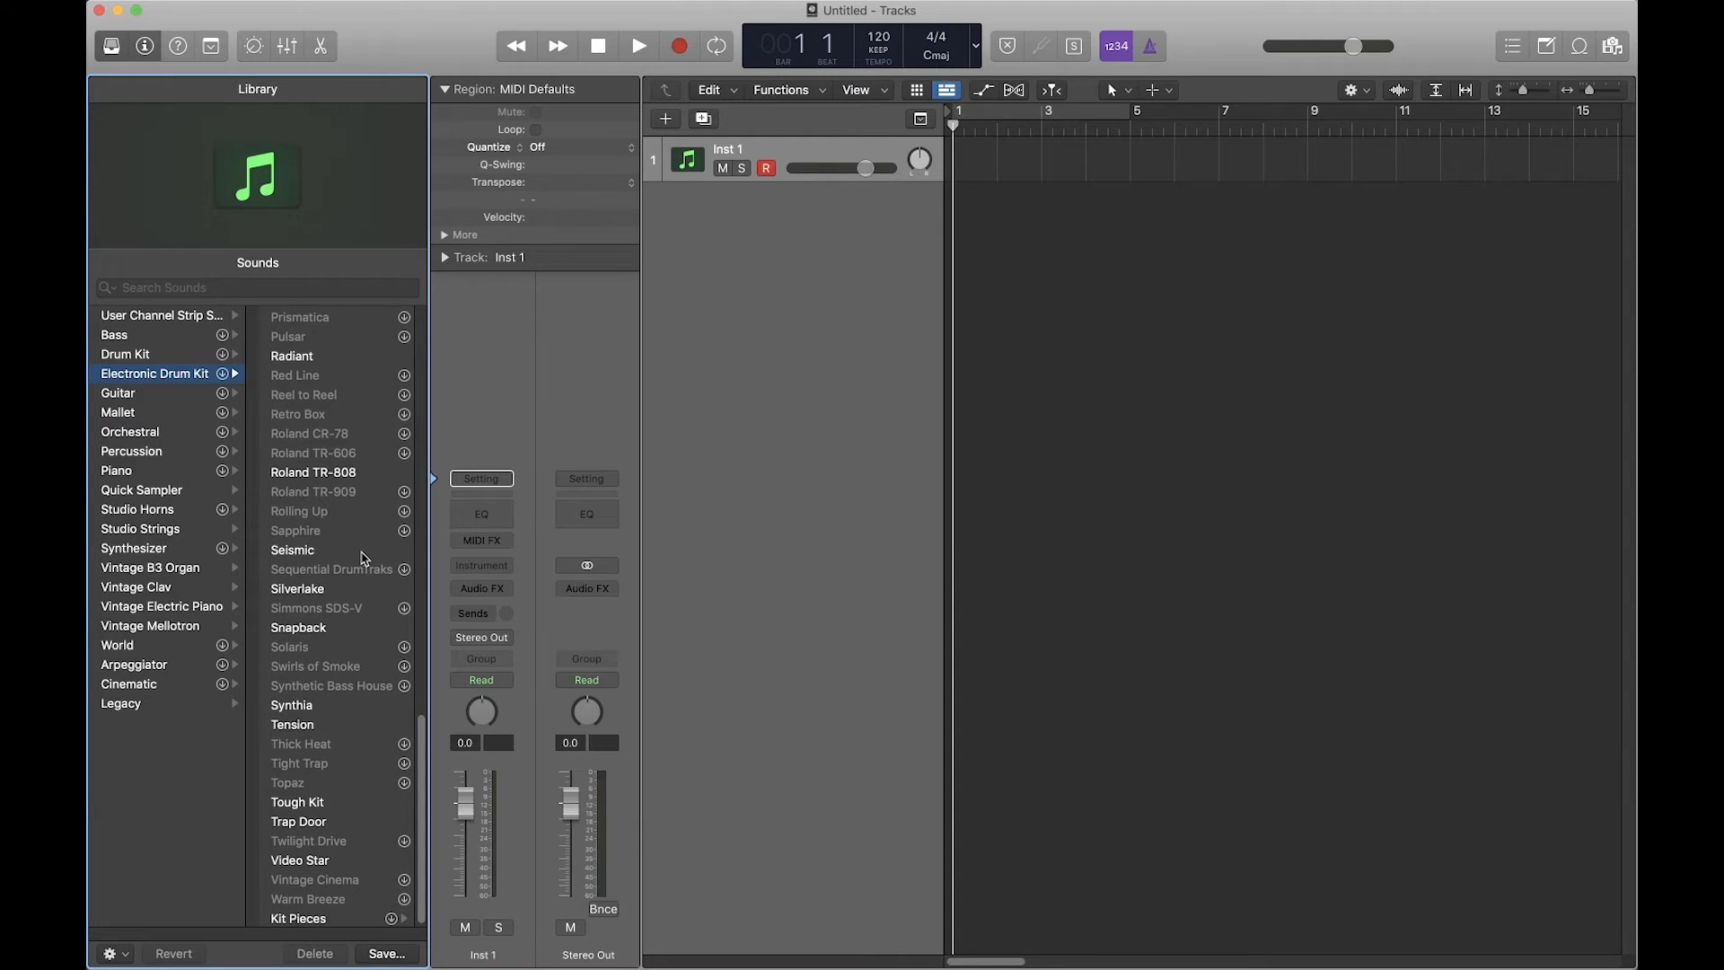
left_click(319, 475)
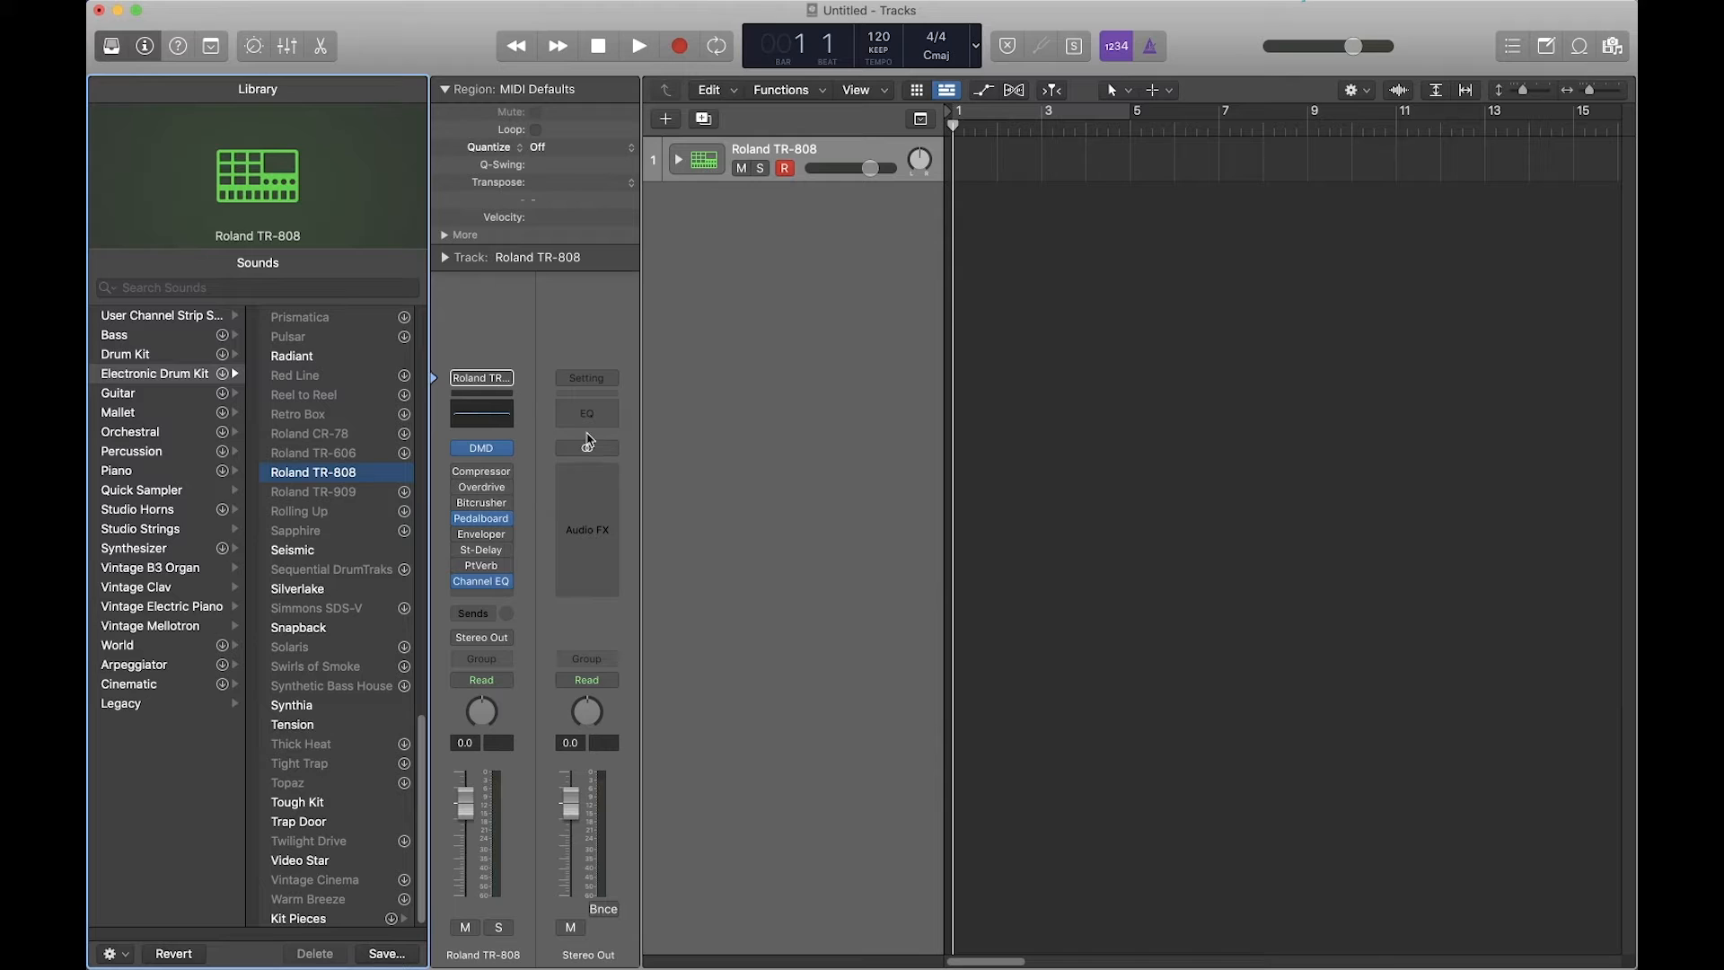
left_click(110, 46)
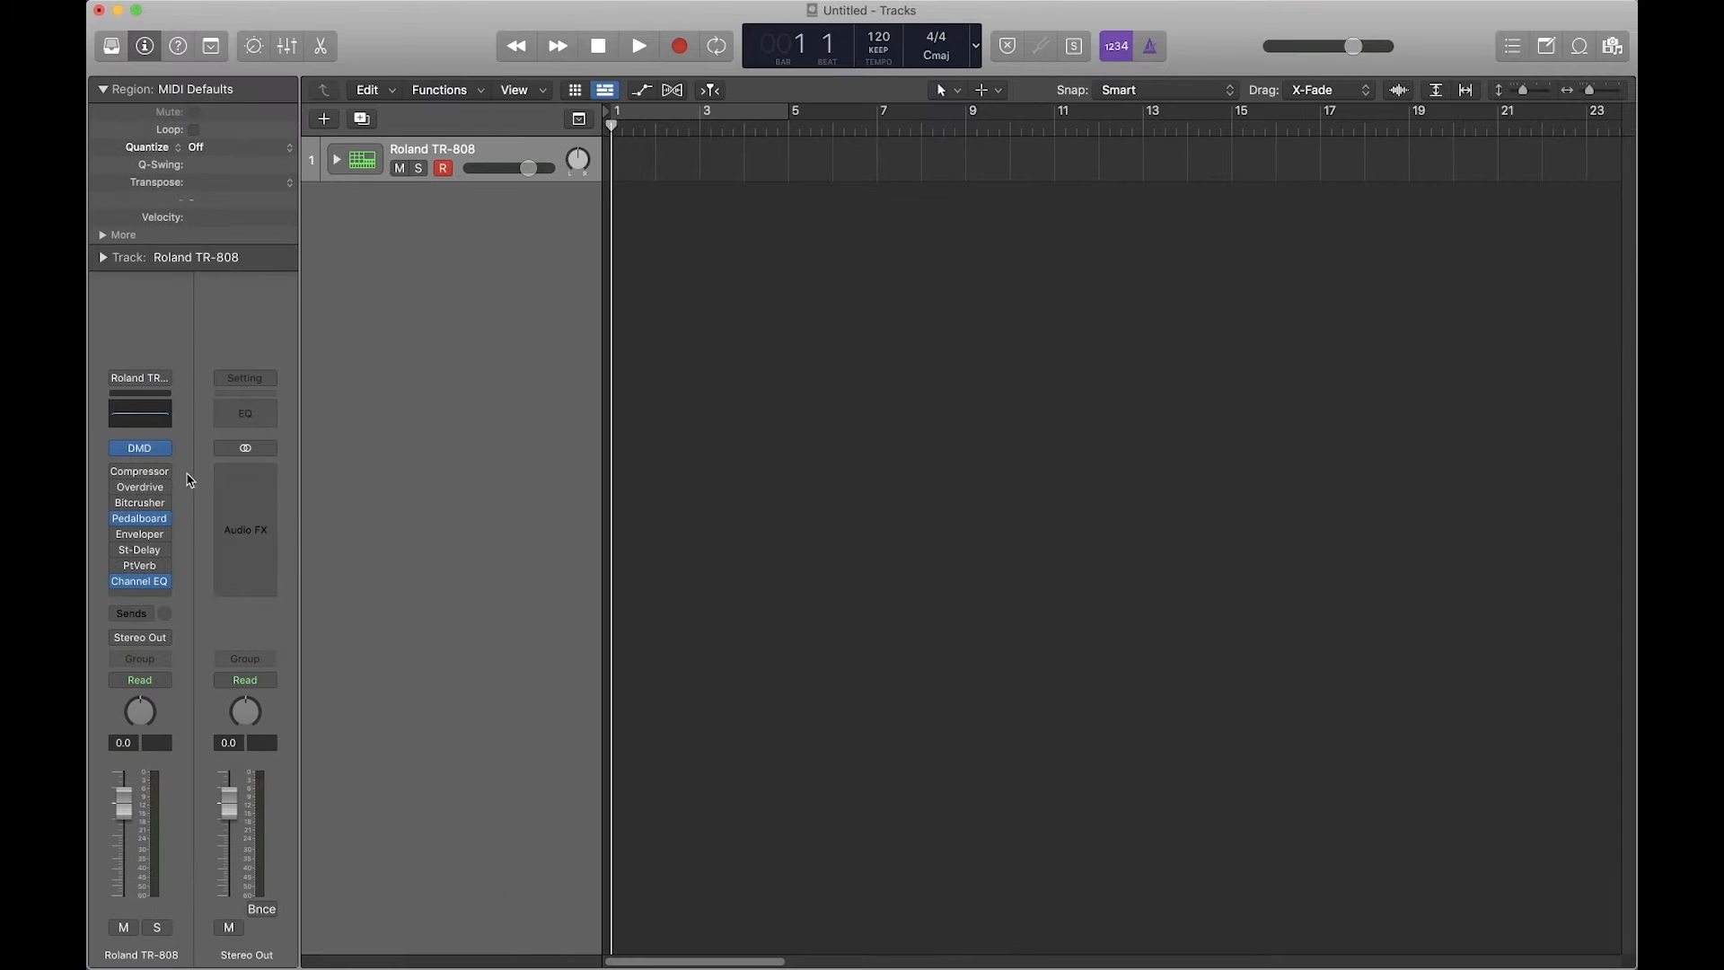
Step: Glance at the Drum Machine Designer, then expand the Roland TR-808 stack and select its drum tracks
left_click(141, 451)
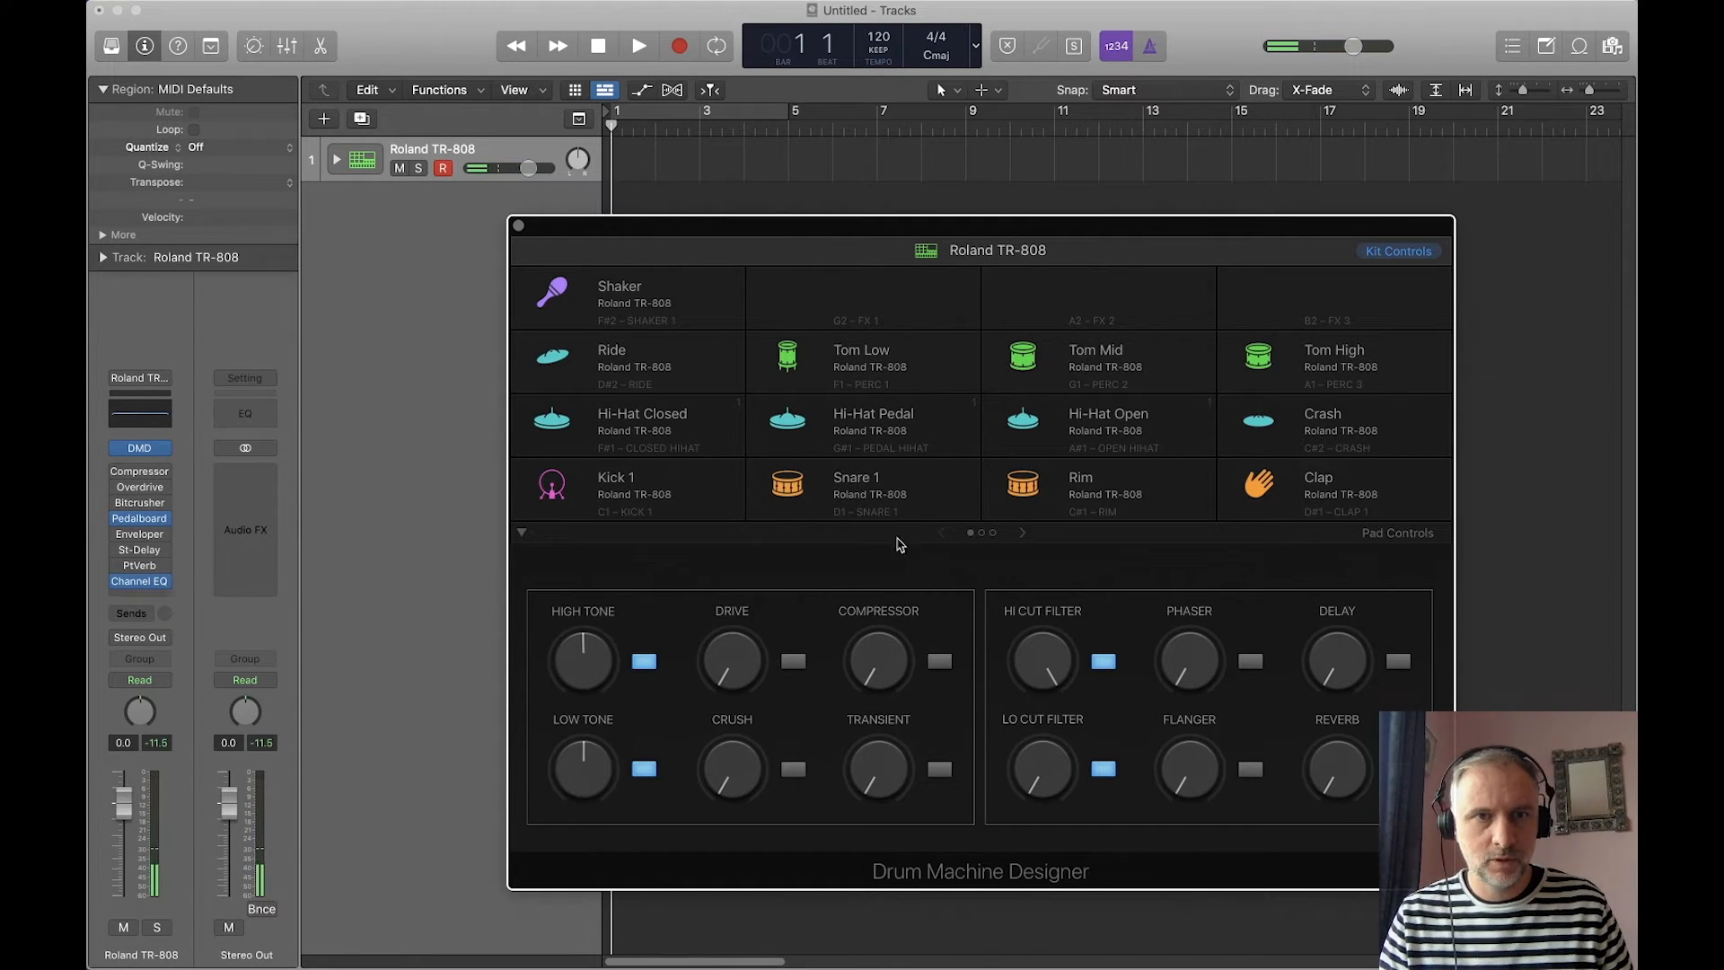
left_click(519, 226)
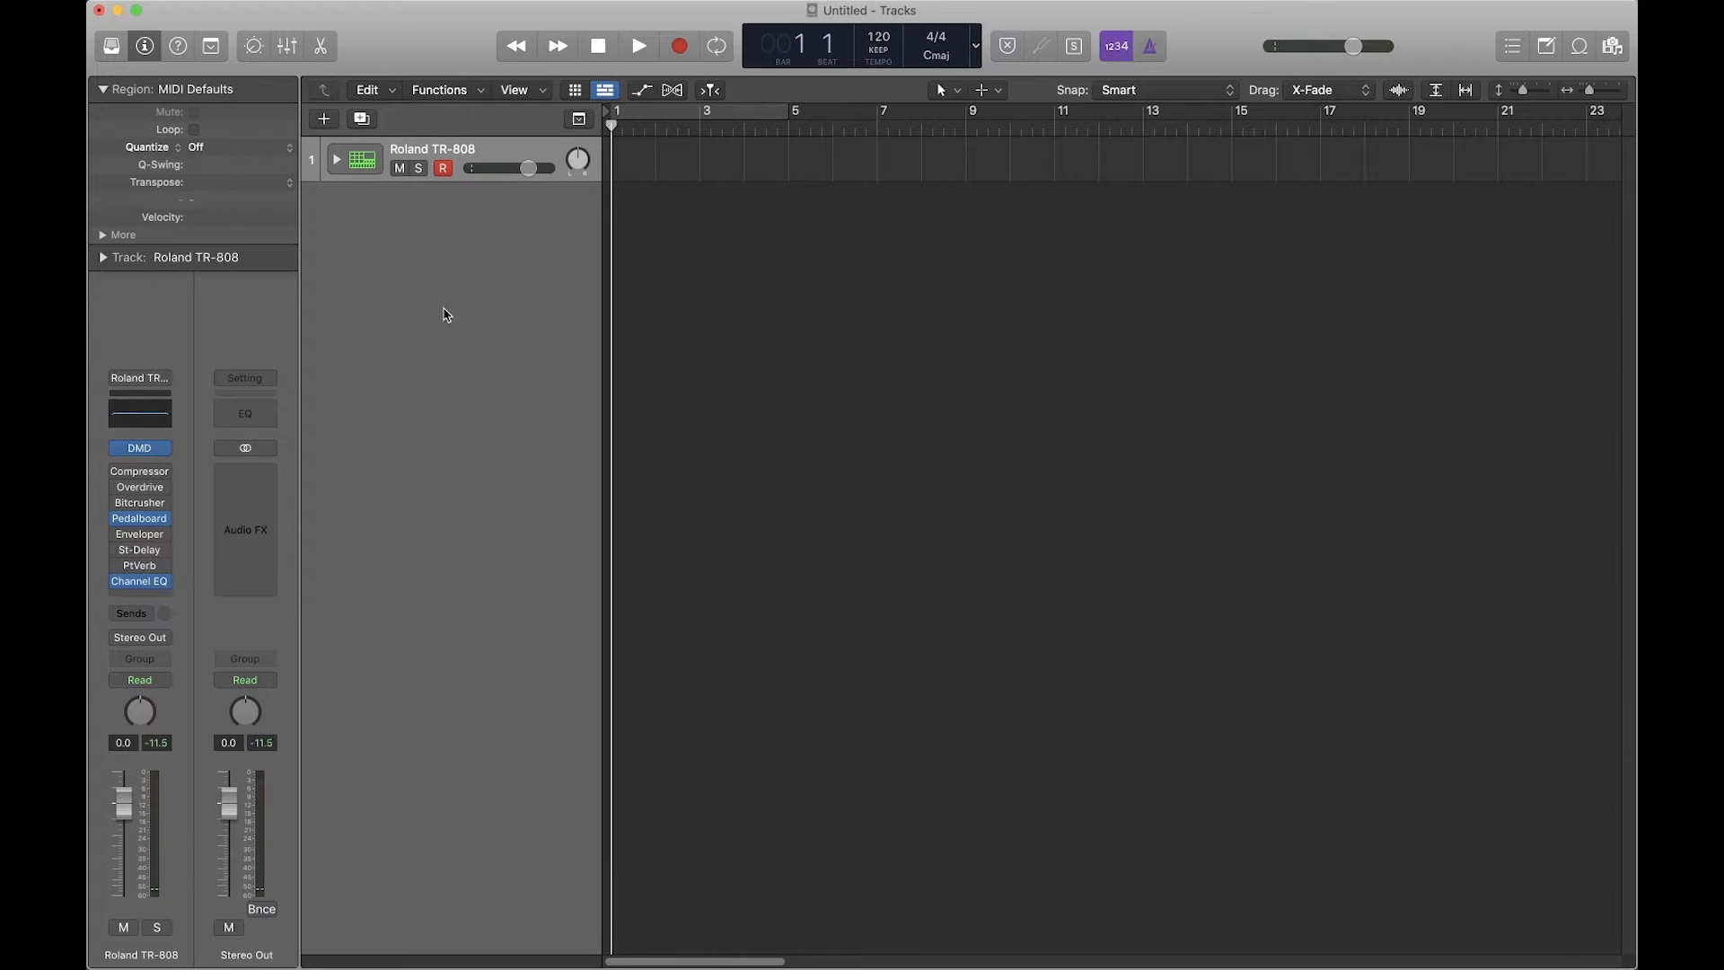
left_click(339, 162)
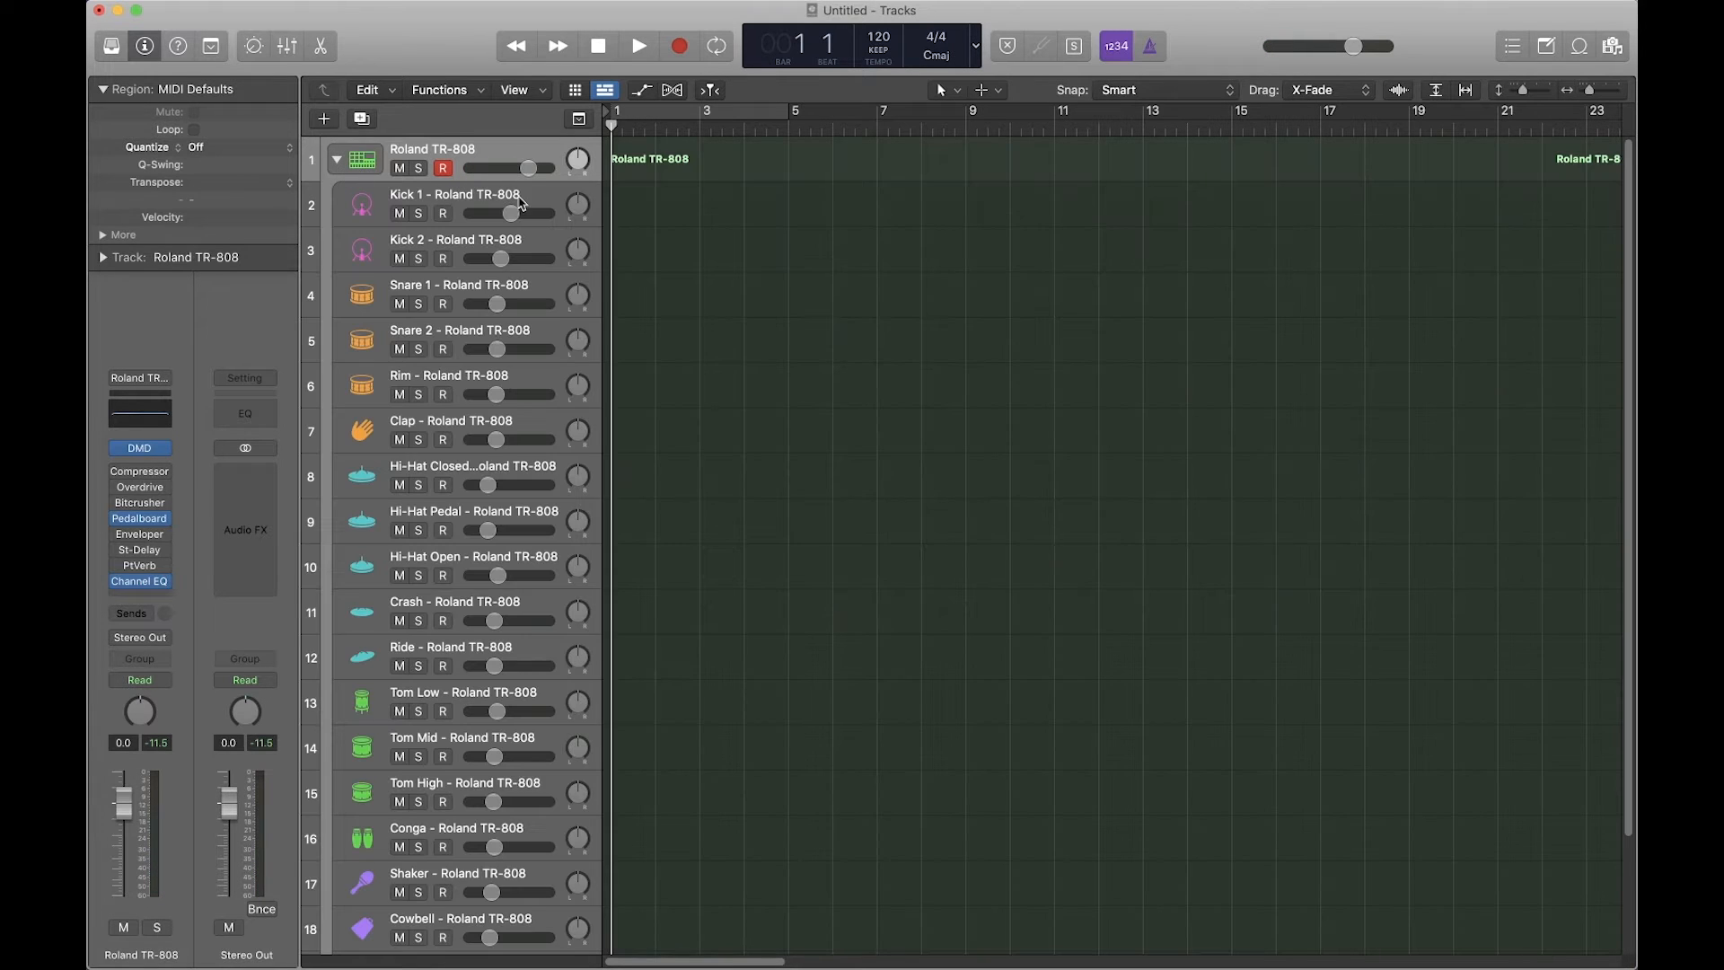
left_click(535, 199)
key("Down")
key("Down")
key("Down")
key("Down")
key("Down")
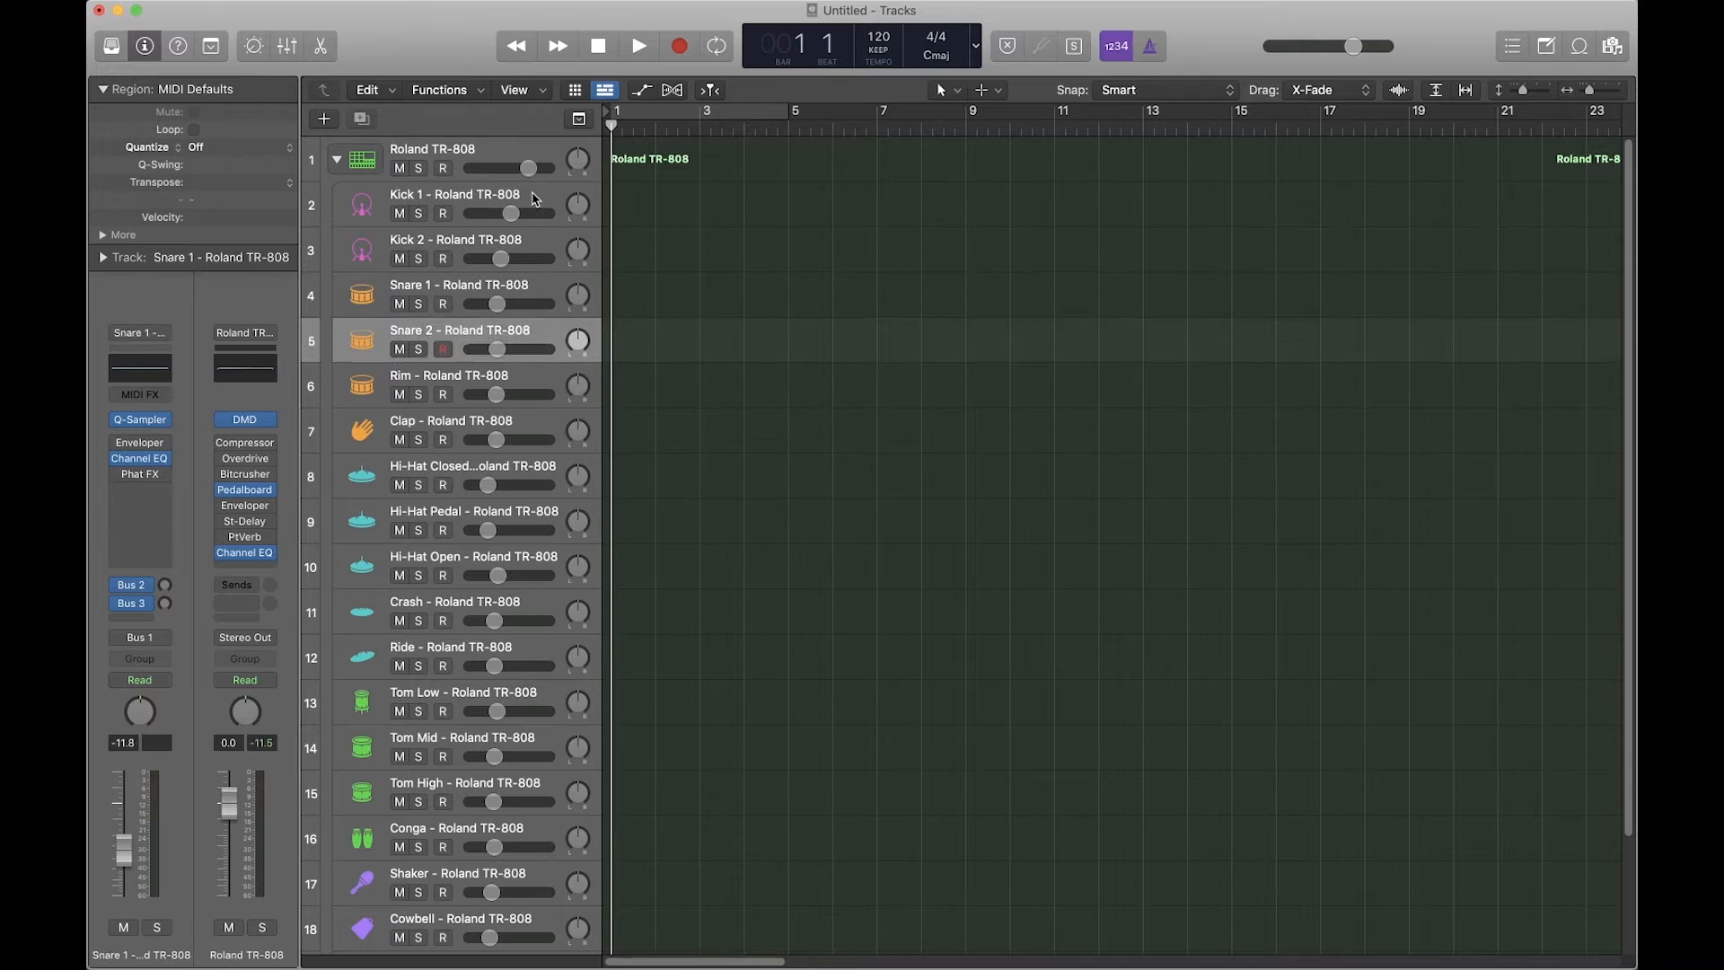
key("Up")
key("Up")
key("Up")
key("Up")
key("Up")
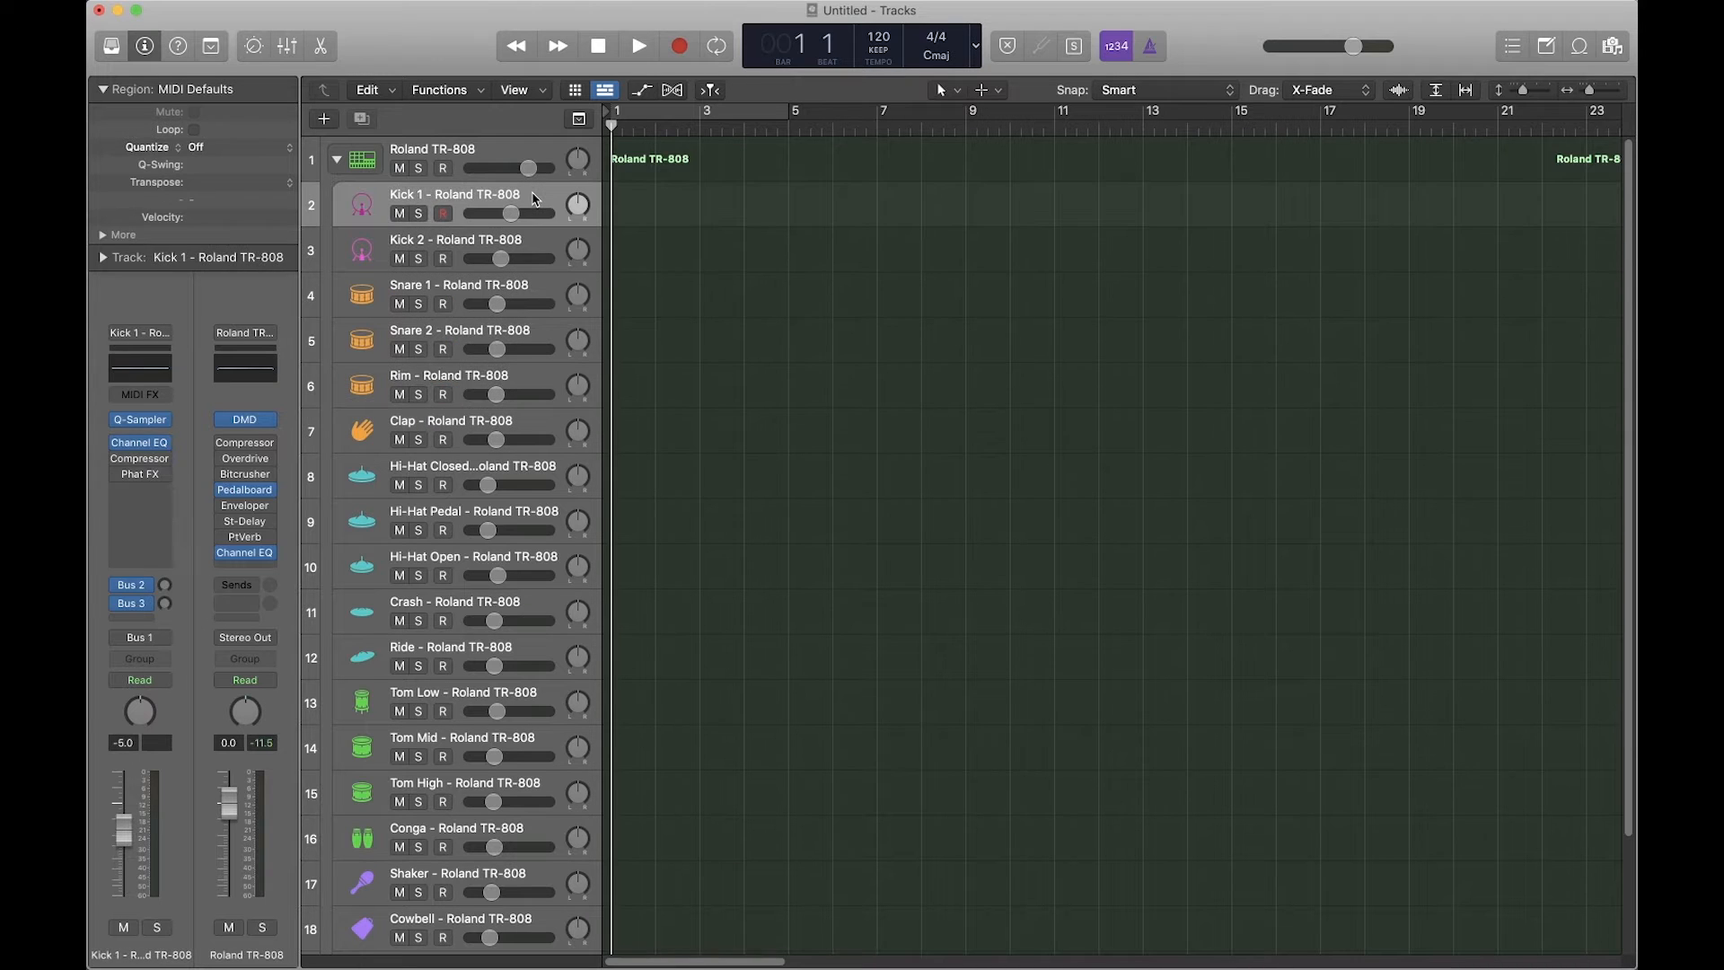
key("Up")
Step: Step through the drum tracks, reselect the Roland TR-808 stack, collapse it and show the Mixer
key("Down")
key("Down")
key("Down")
key("Down")
key("Down")
key("Down")
key("Down")
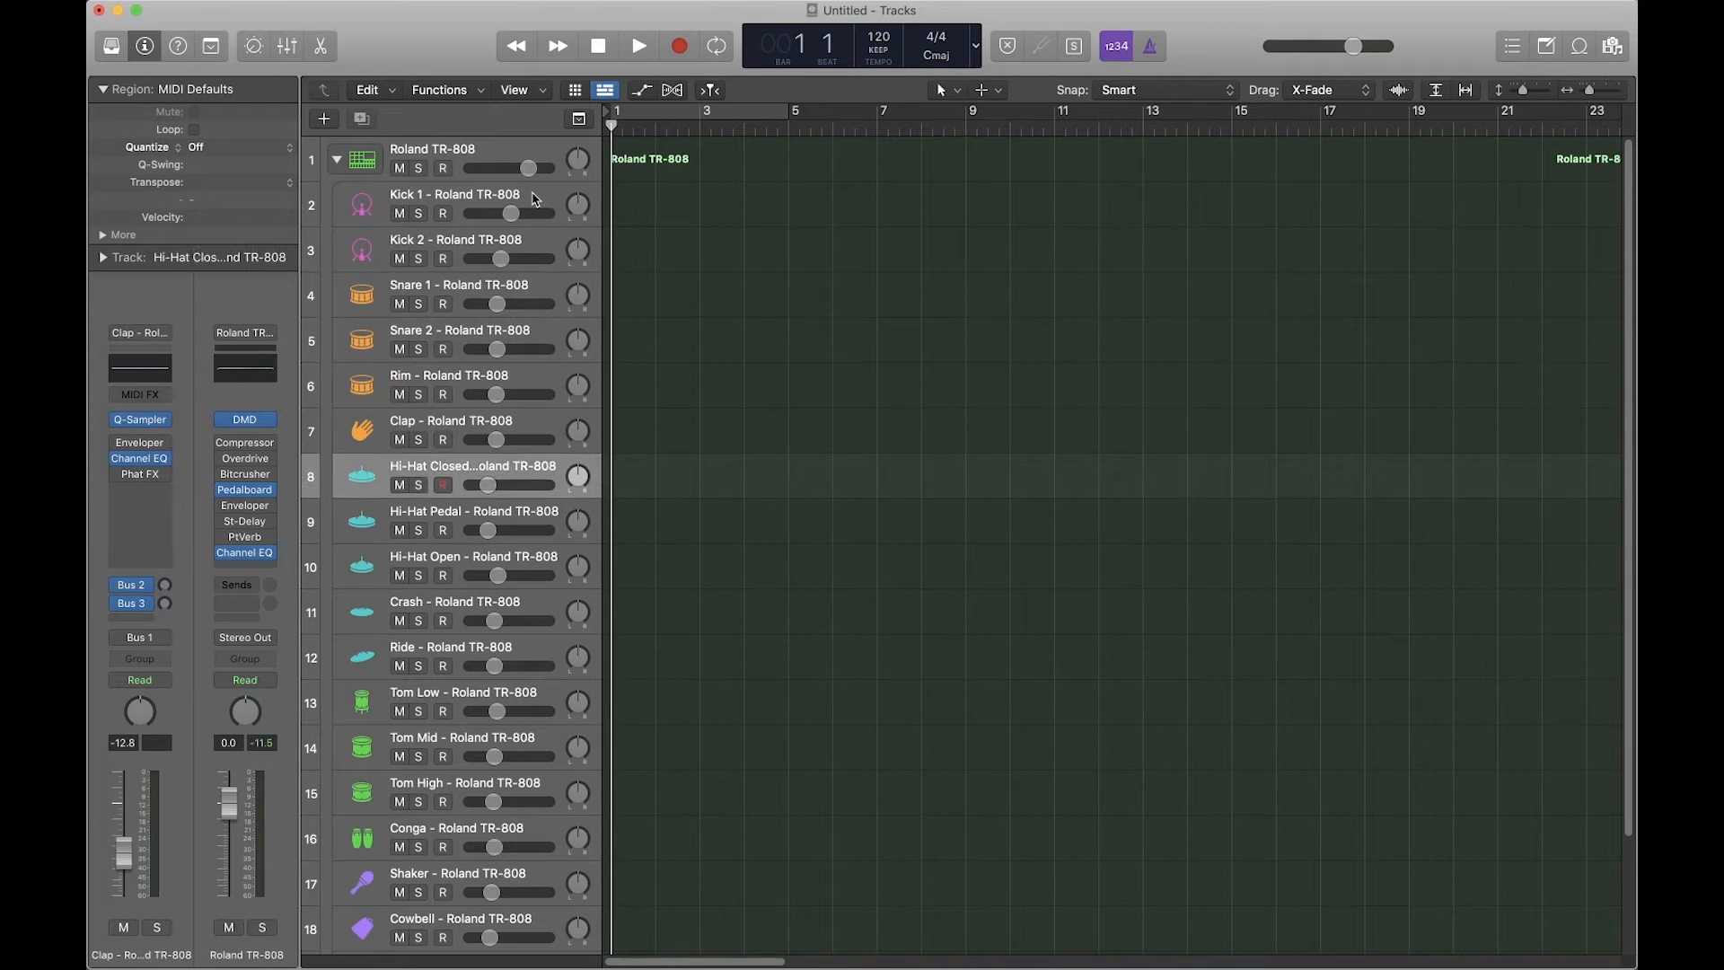
key("Down")
key("Down")
key("Down")
key("Down")
key("Down")
key("Down")
key("Down")
key("Down")
key("Down")
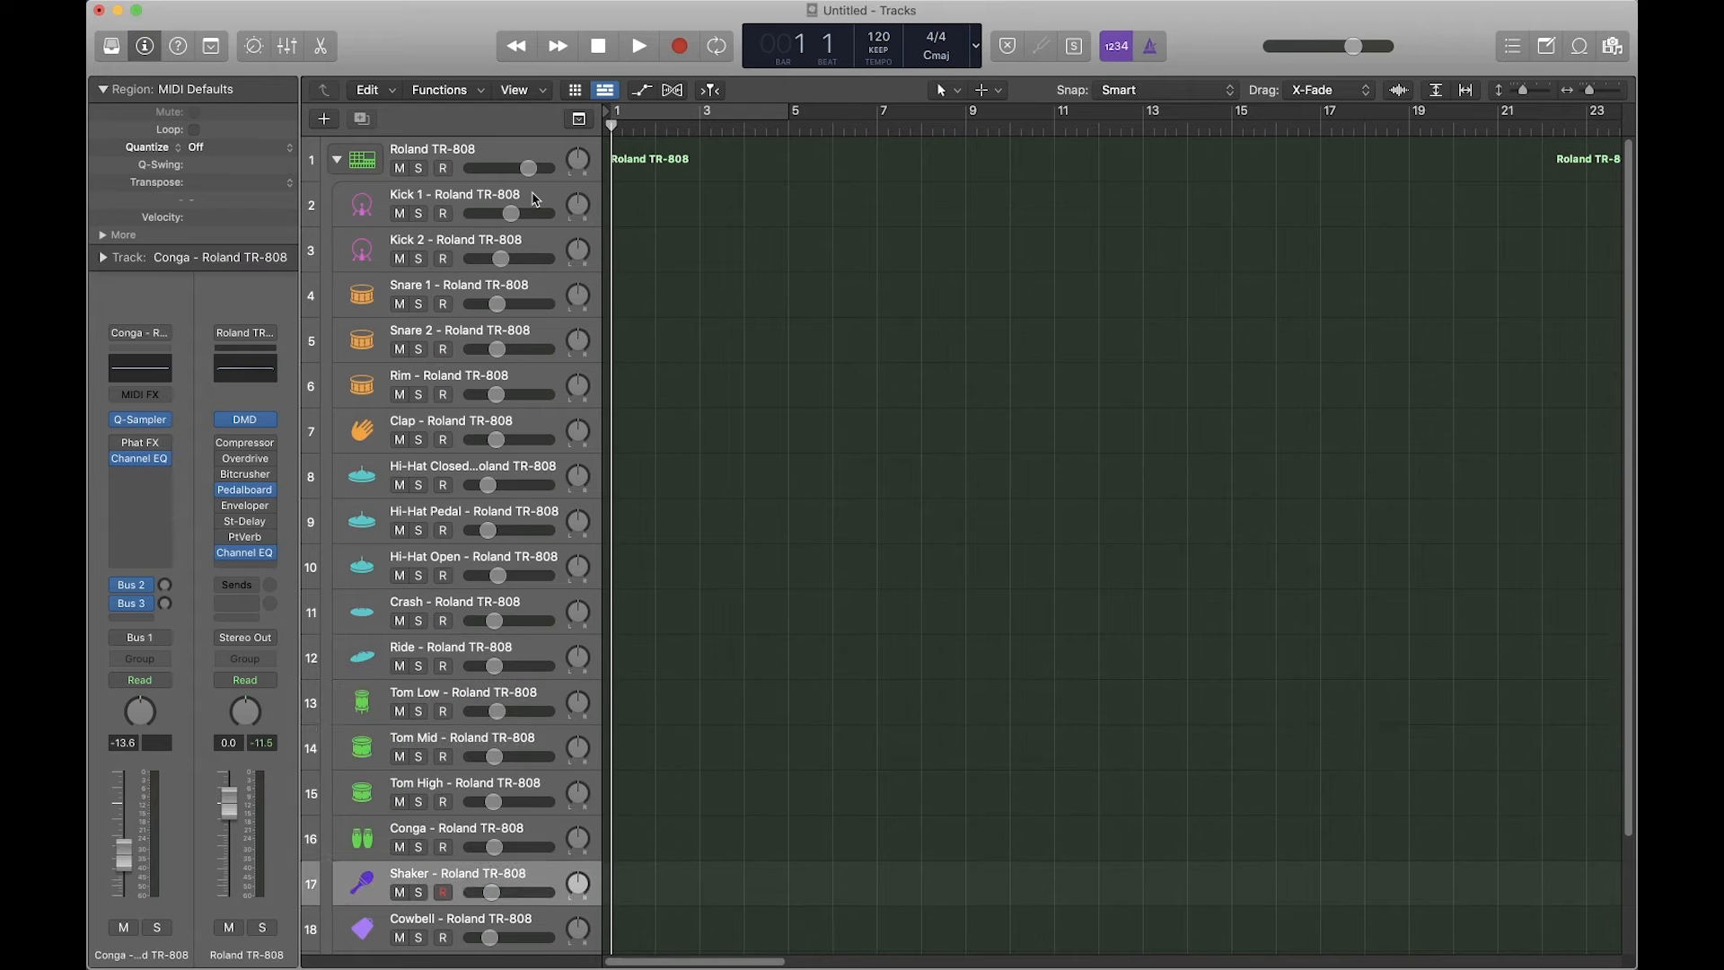
key("Down")
key("Down")
key("Up")
key("Up")
key("Up")
key("Up")
key("Up")
key("Up")
key("Up")
key("Up")
key("Up")
key("Up")
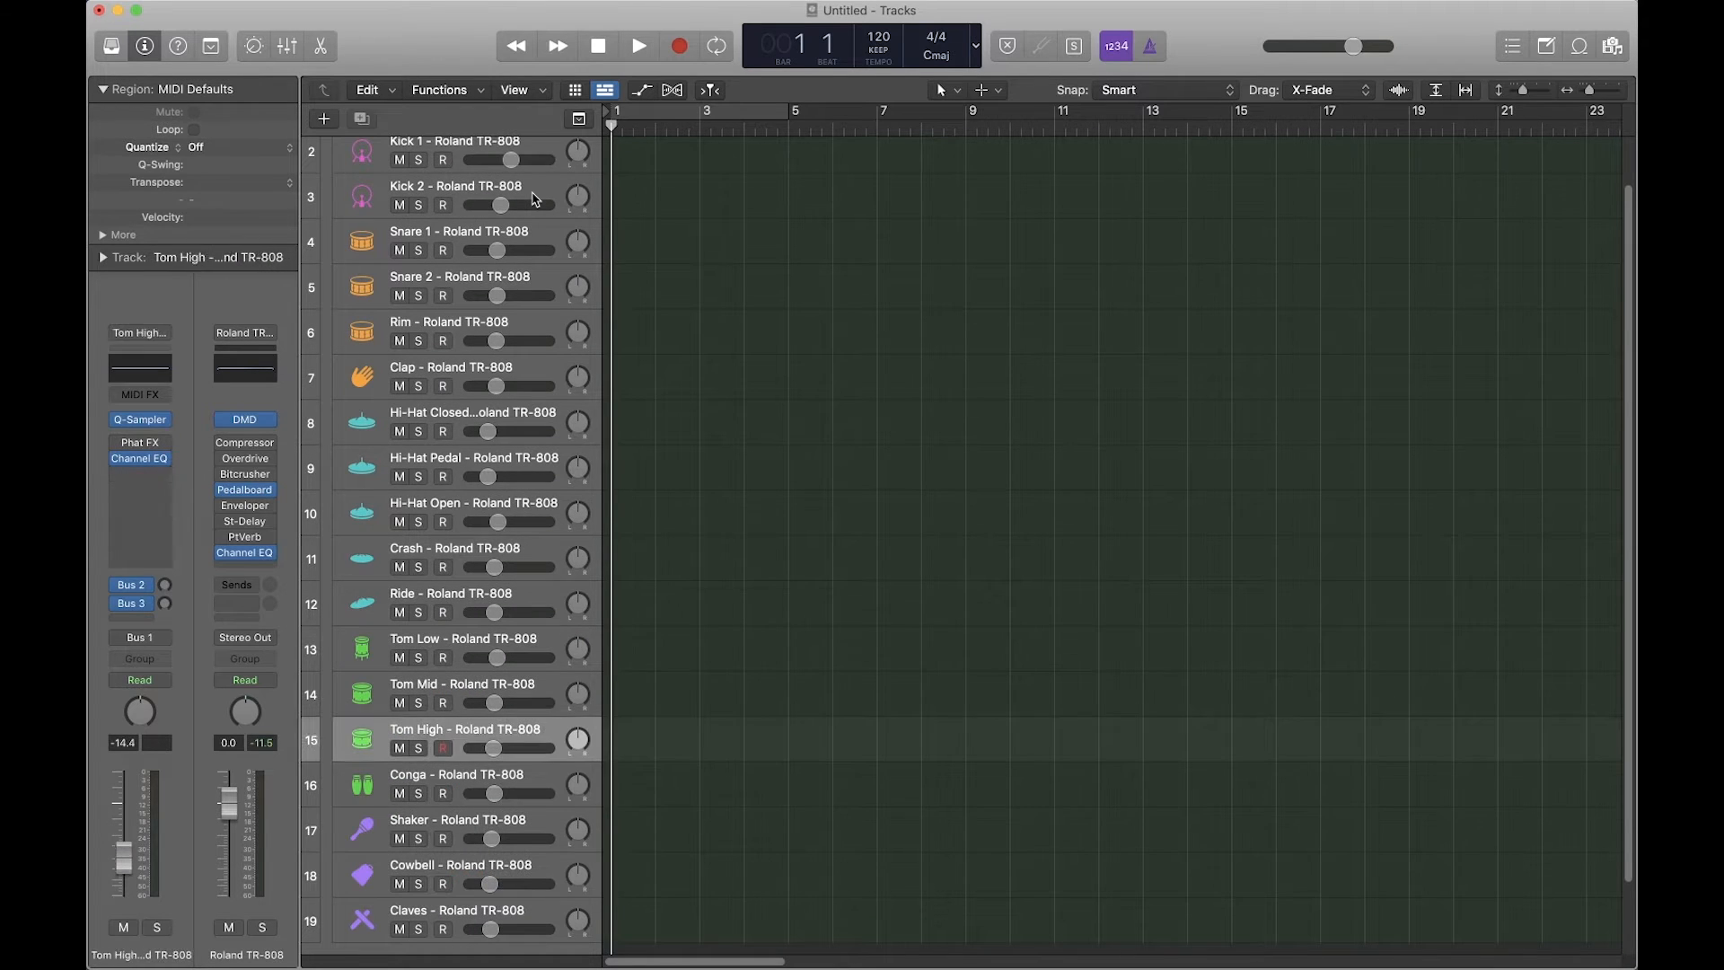
key("Up")
key("Up")
key("Up")
key("Up")
key("Up")
key("Up")
key("Up")
key("Up")
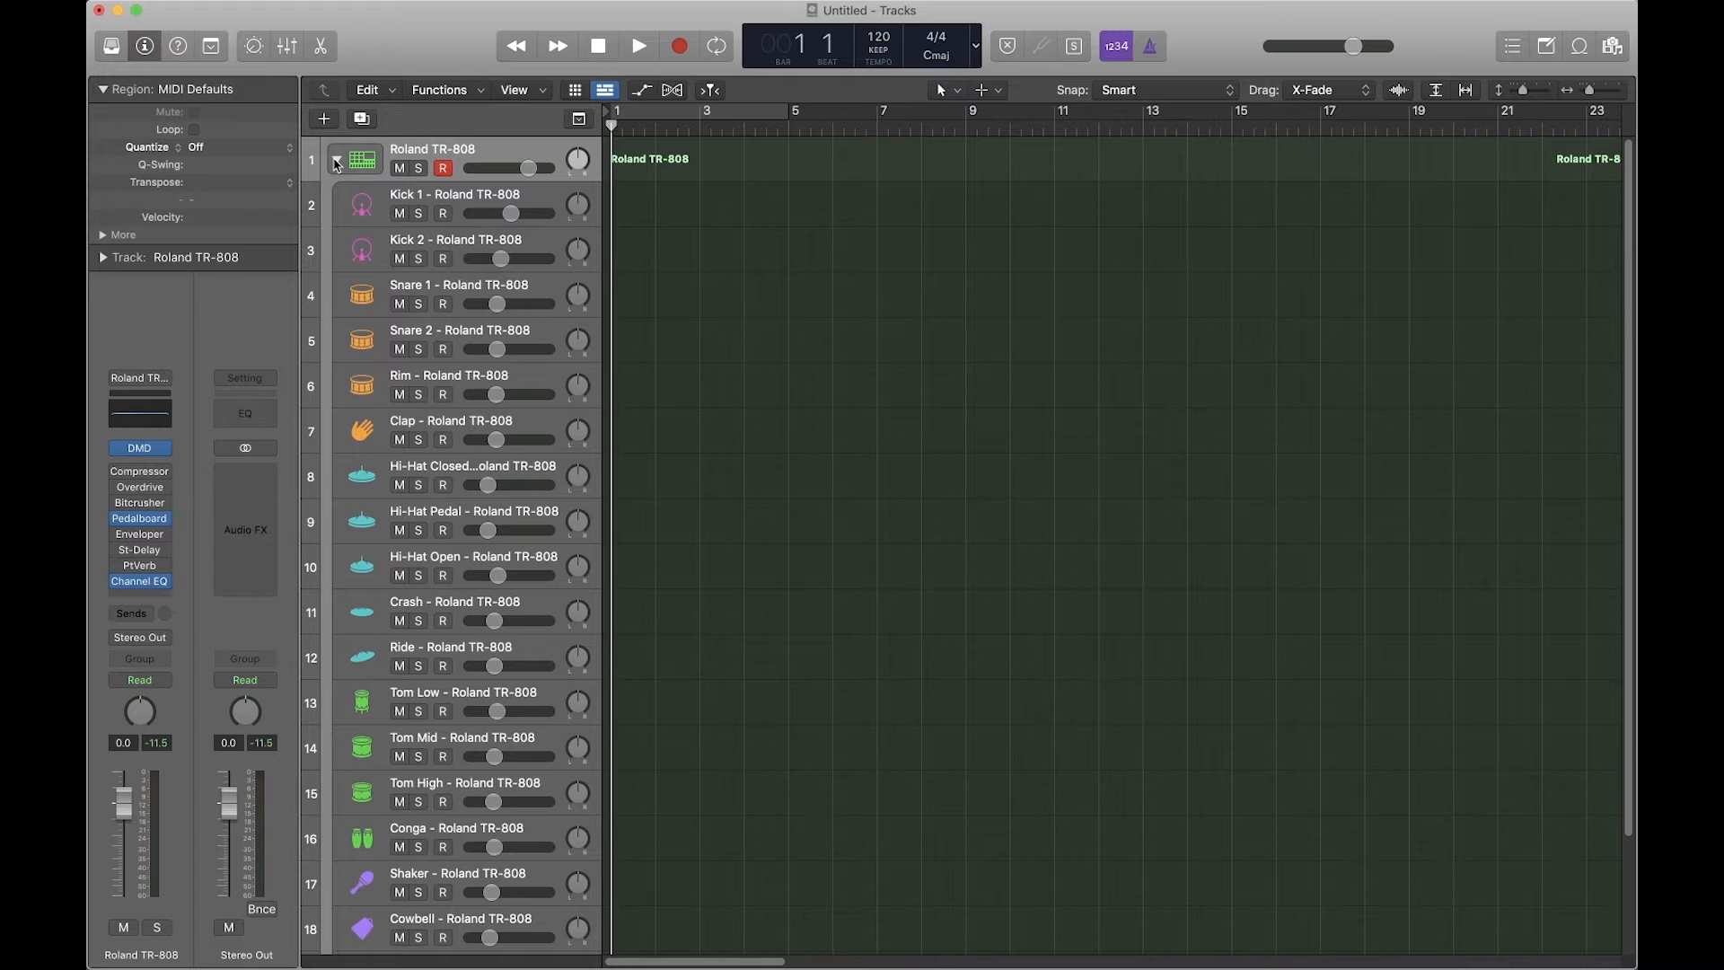
left_click(337, 163)
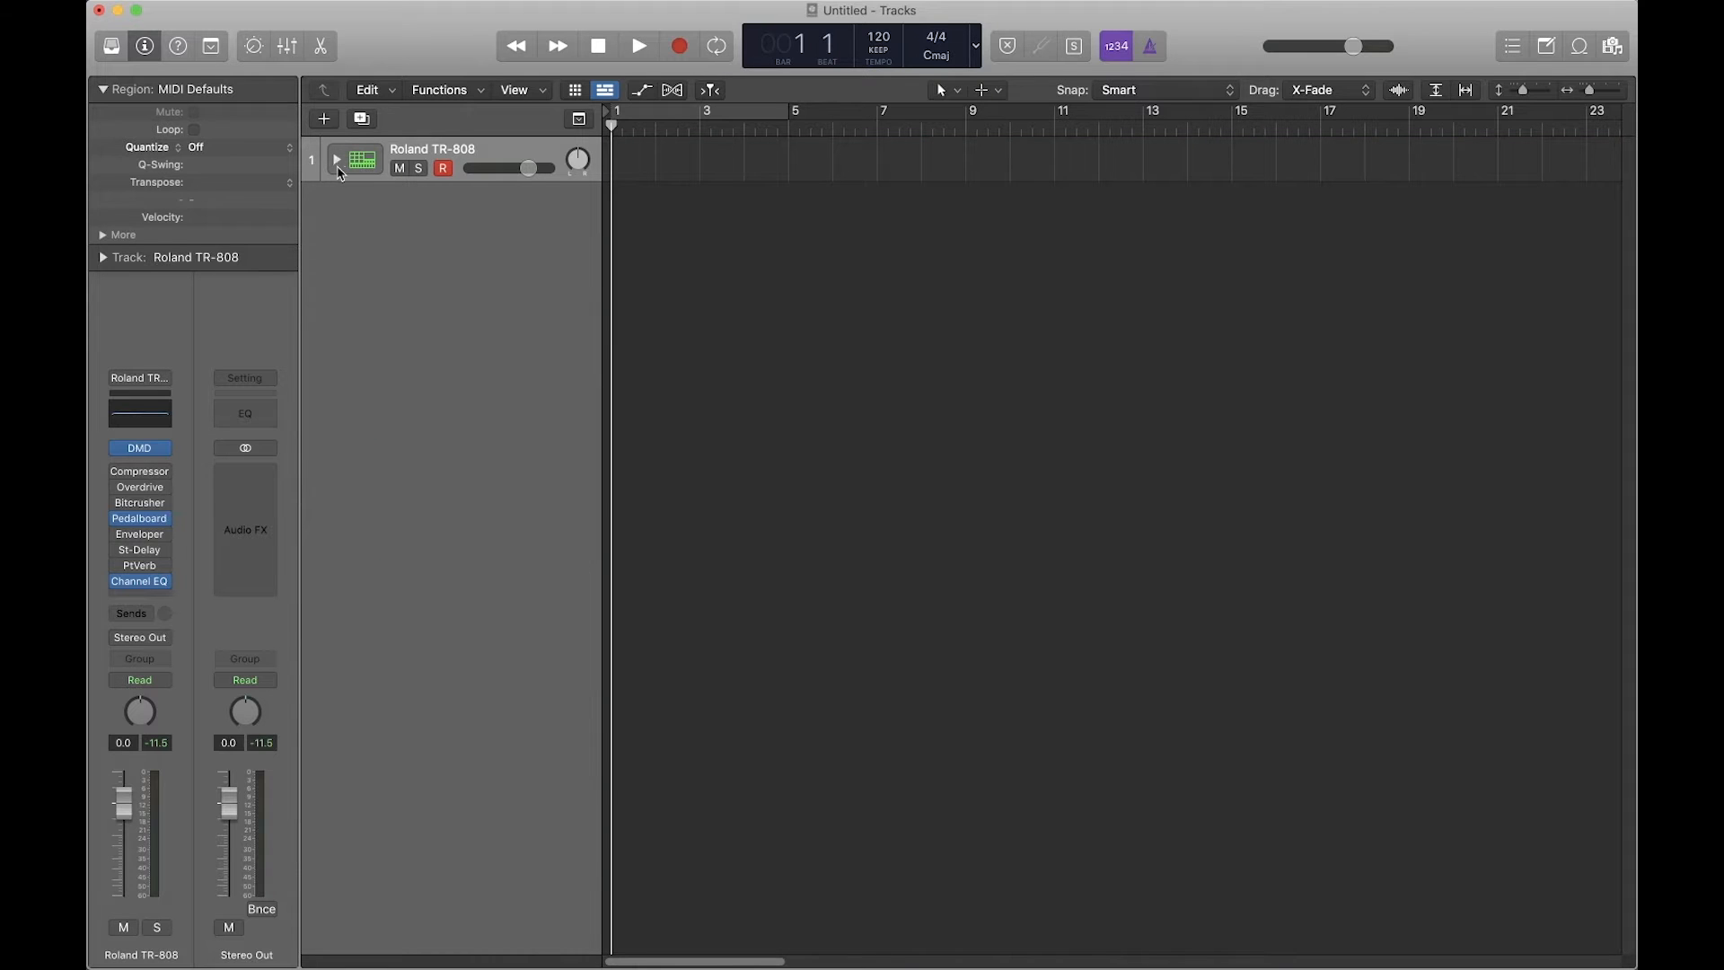
left_click(287, 46)
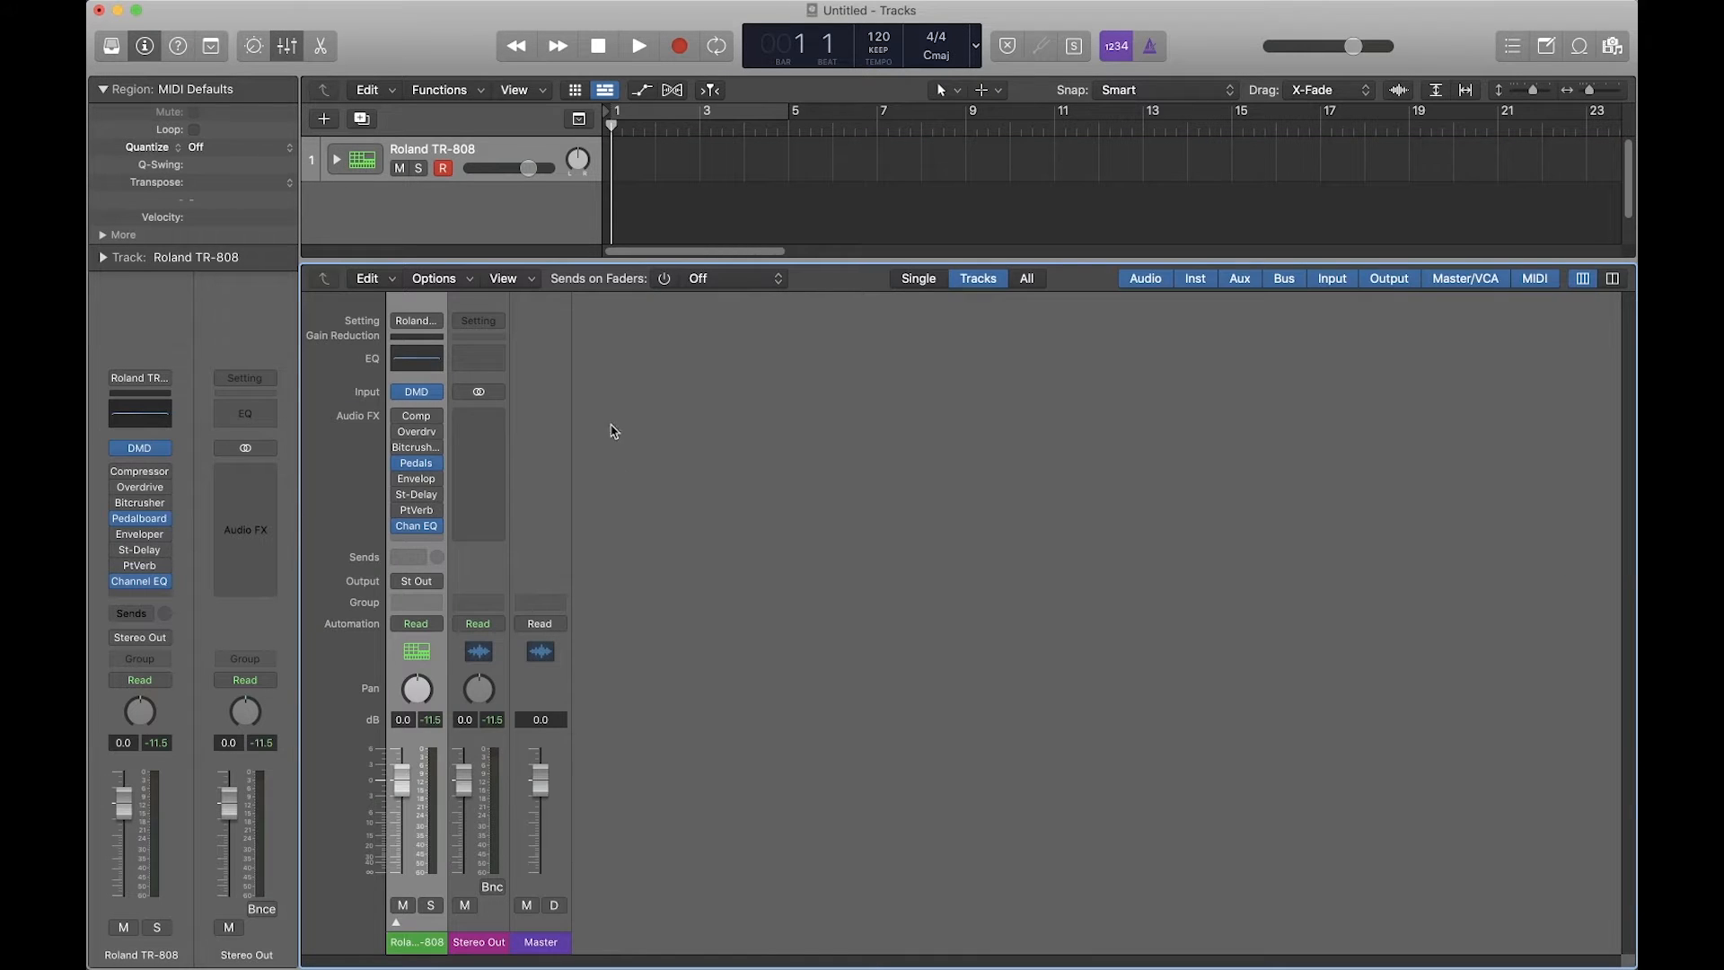
left_click(396, 922)
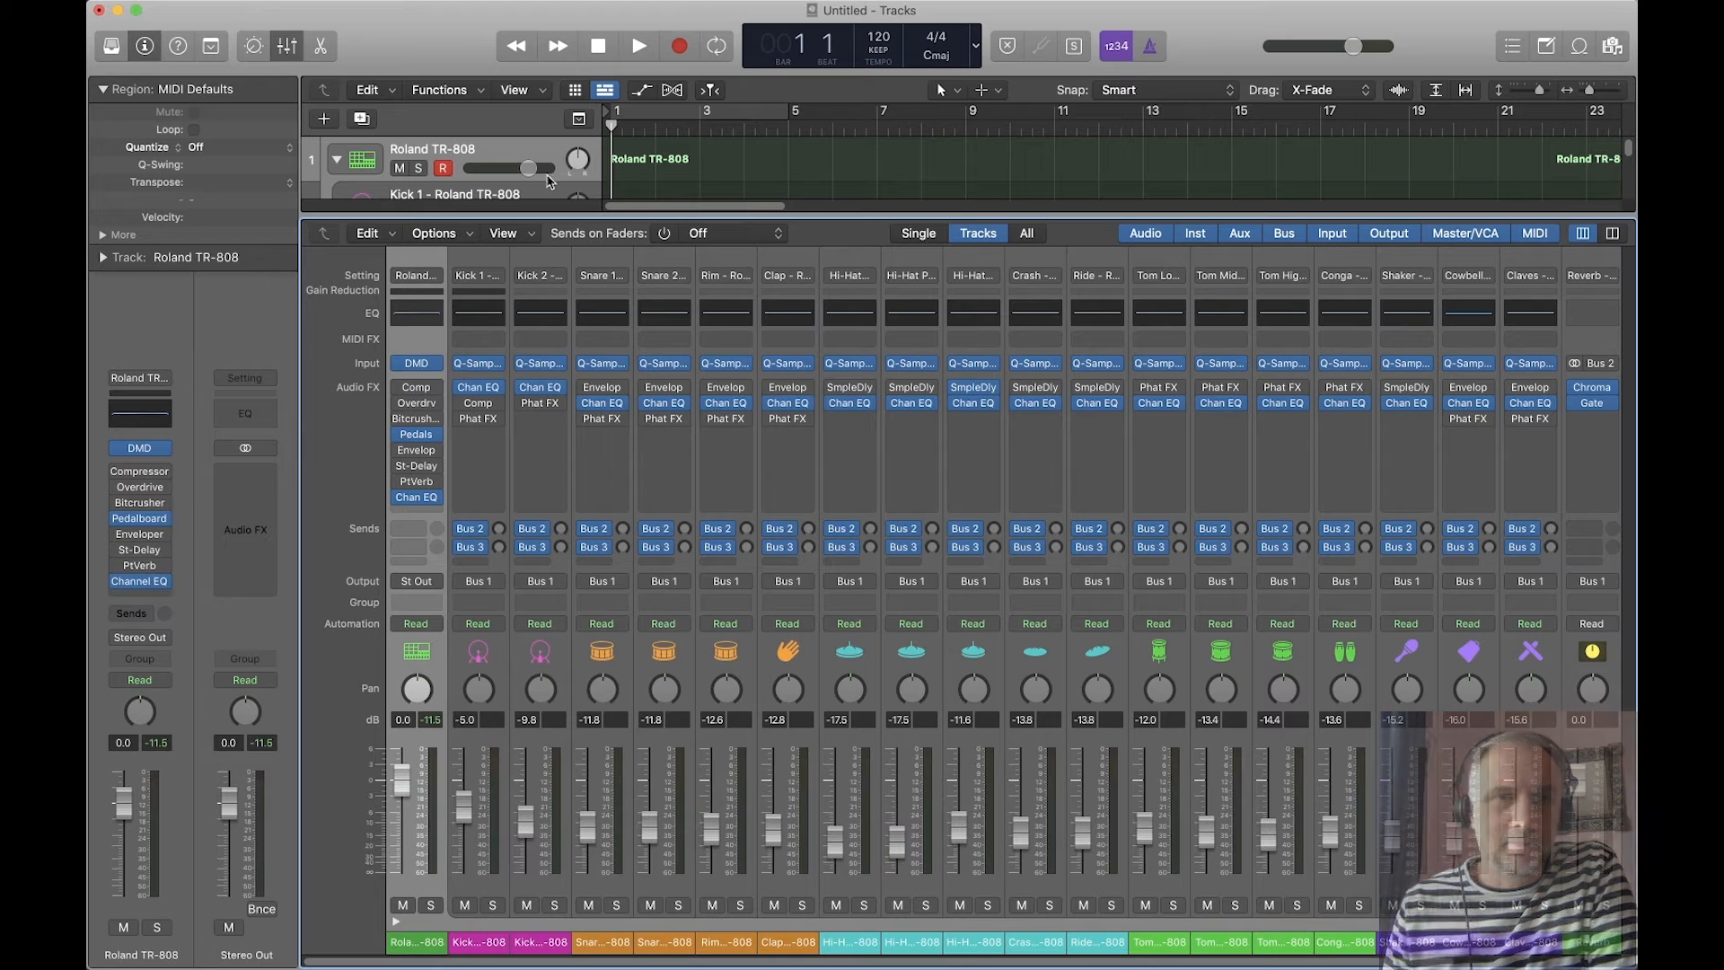
left_click(337, 159)
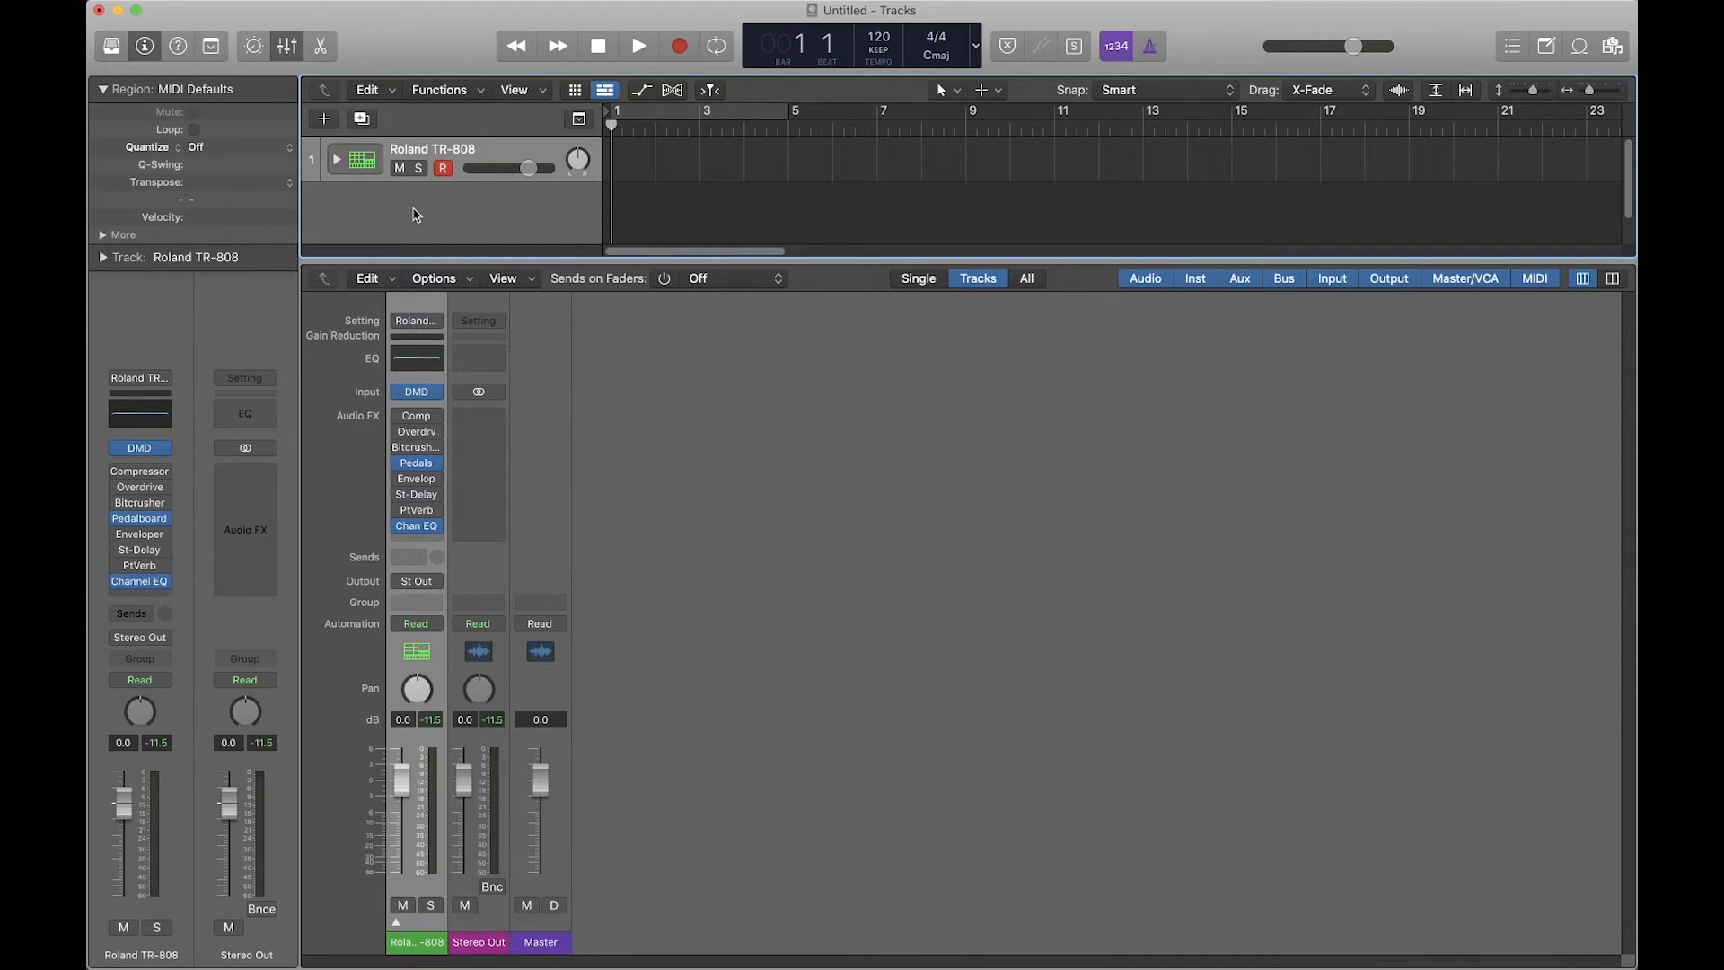
Step: Delete the Roland TR-808 track and choose Battery 4 in stereo as the new track's instrument
key("super+BackSpace")
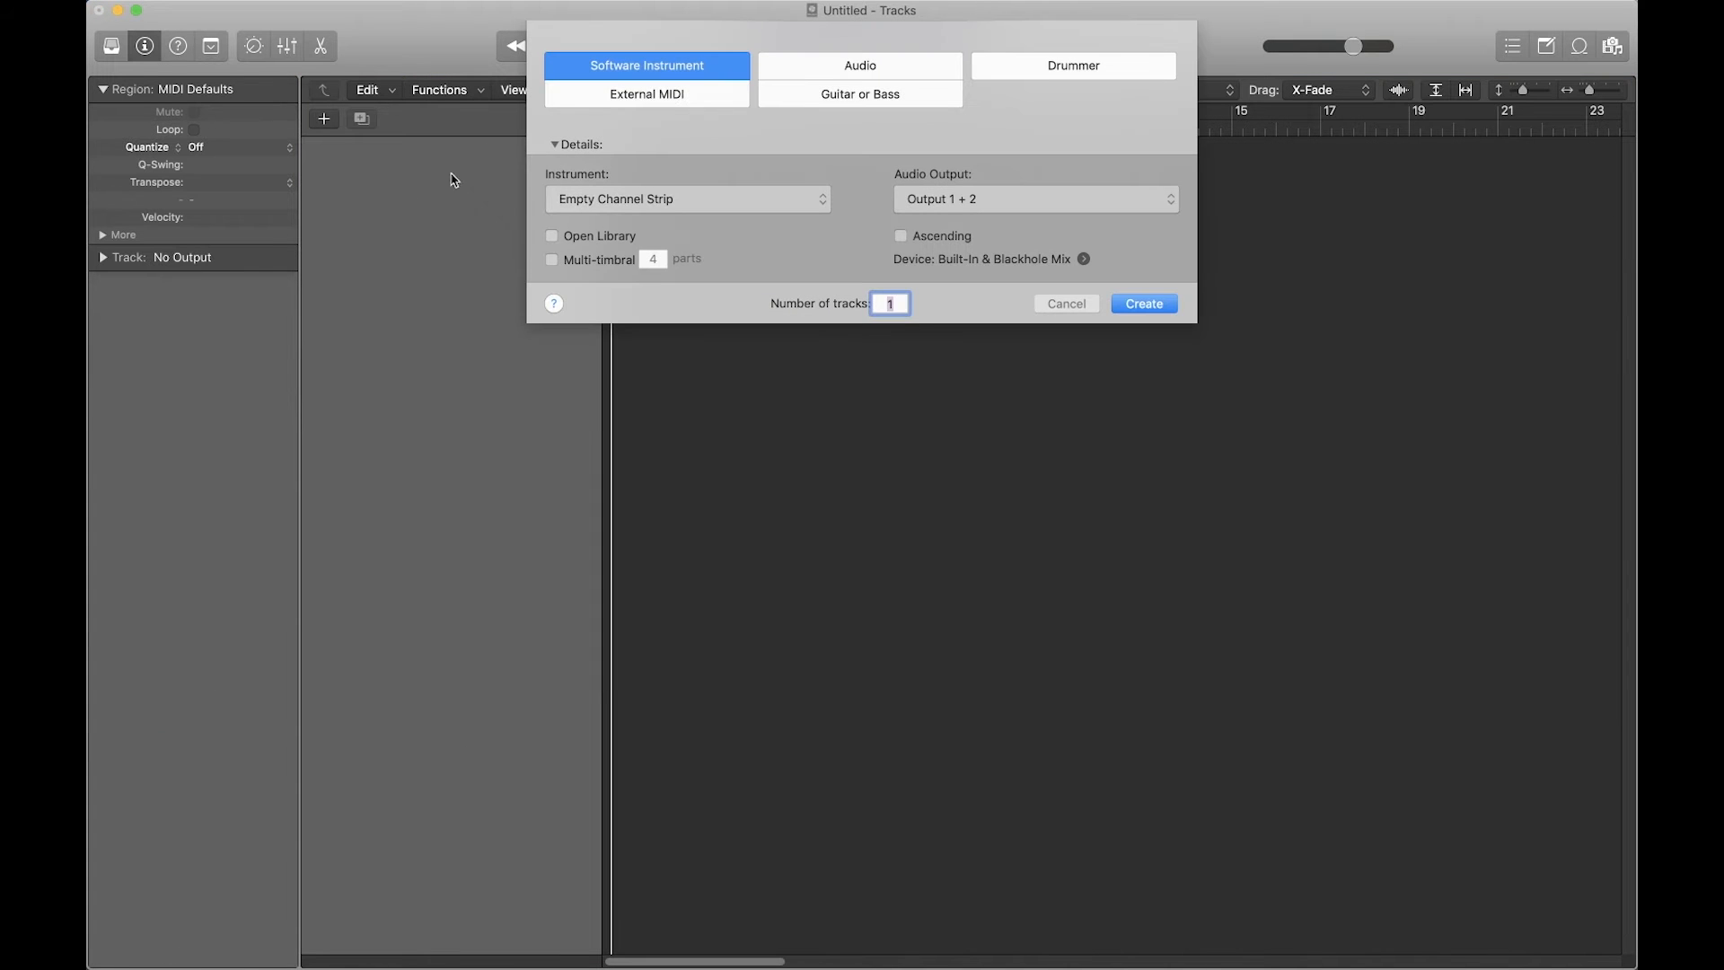
left_click(665, 200)
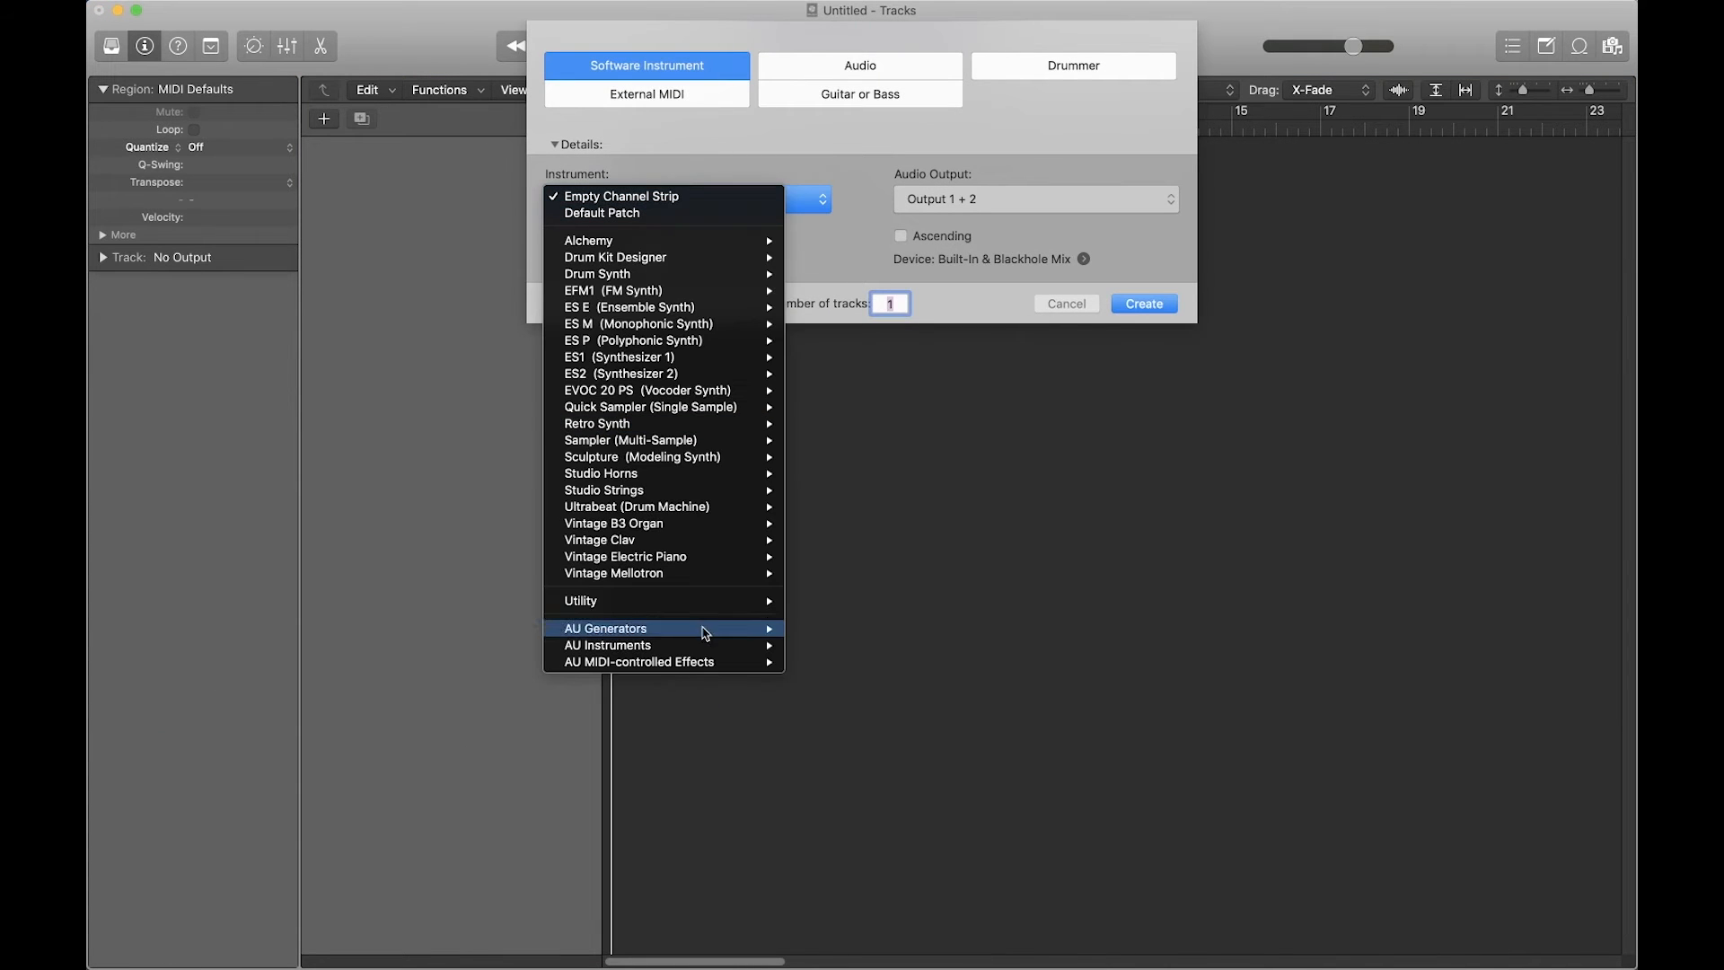
mouse_move(699, 647)
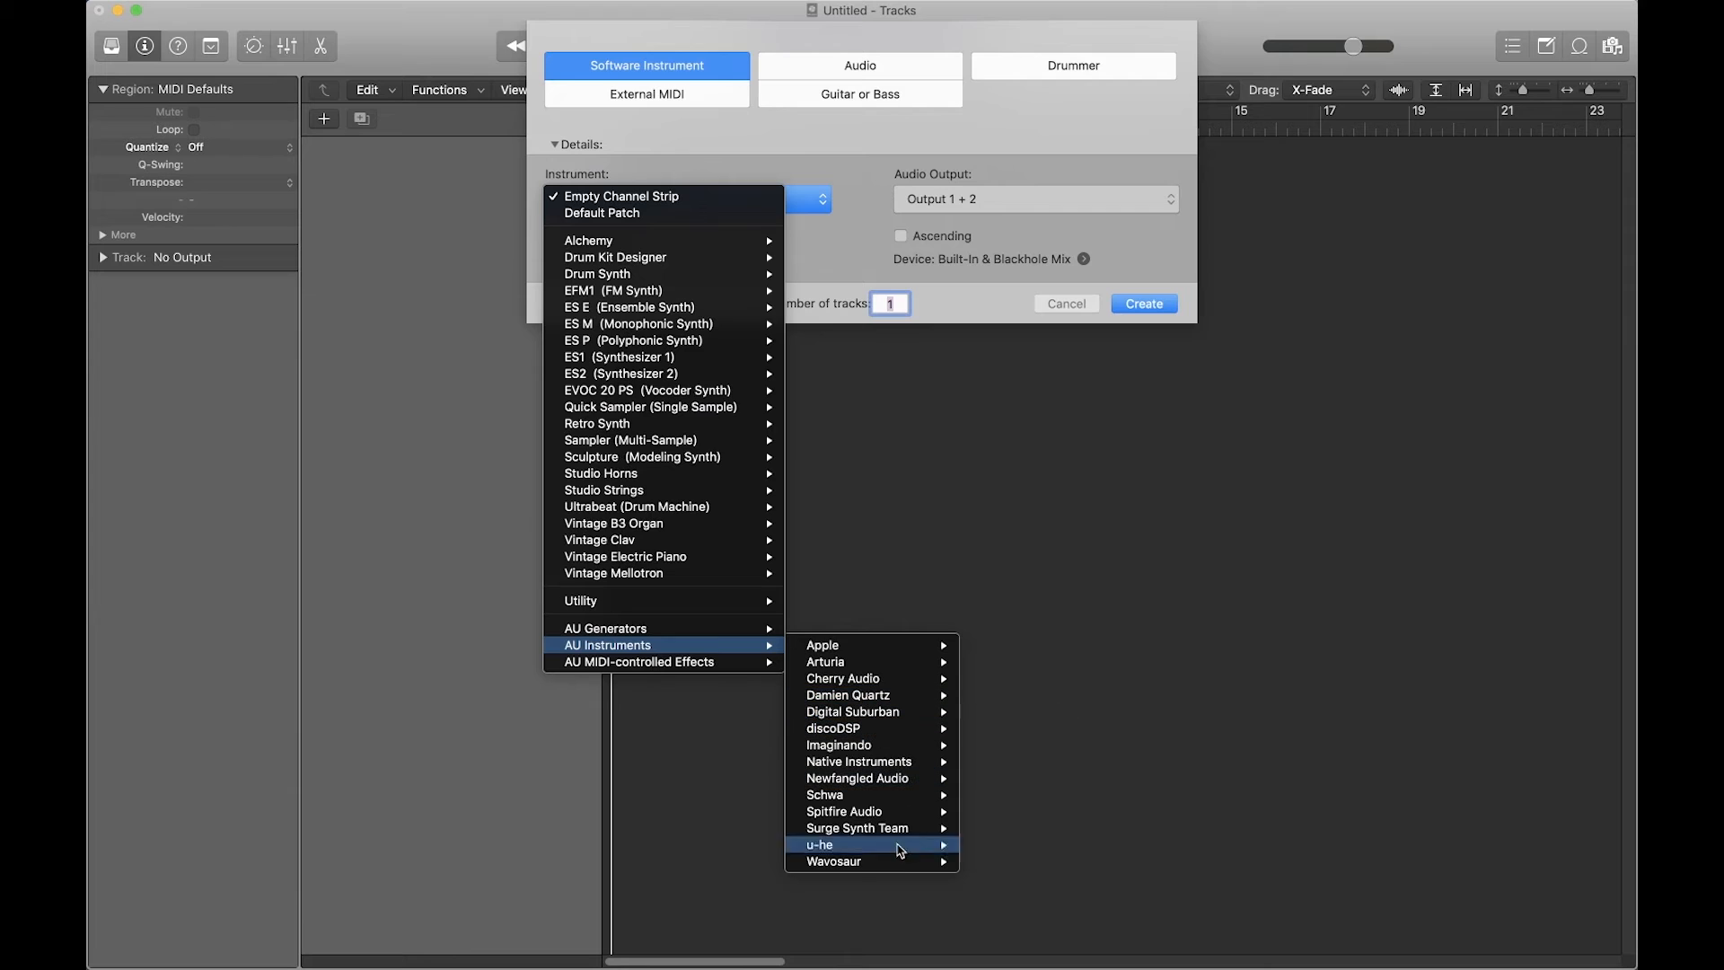
mouse_move(904, 765)
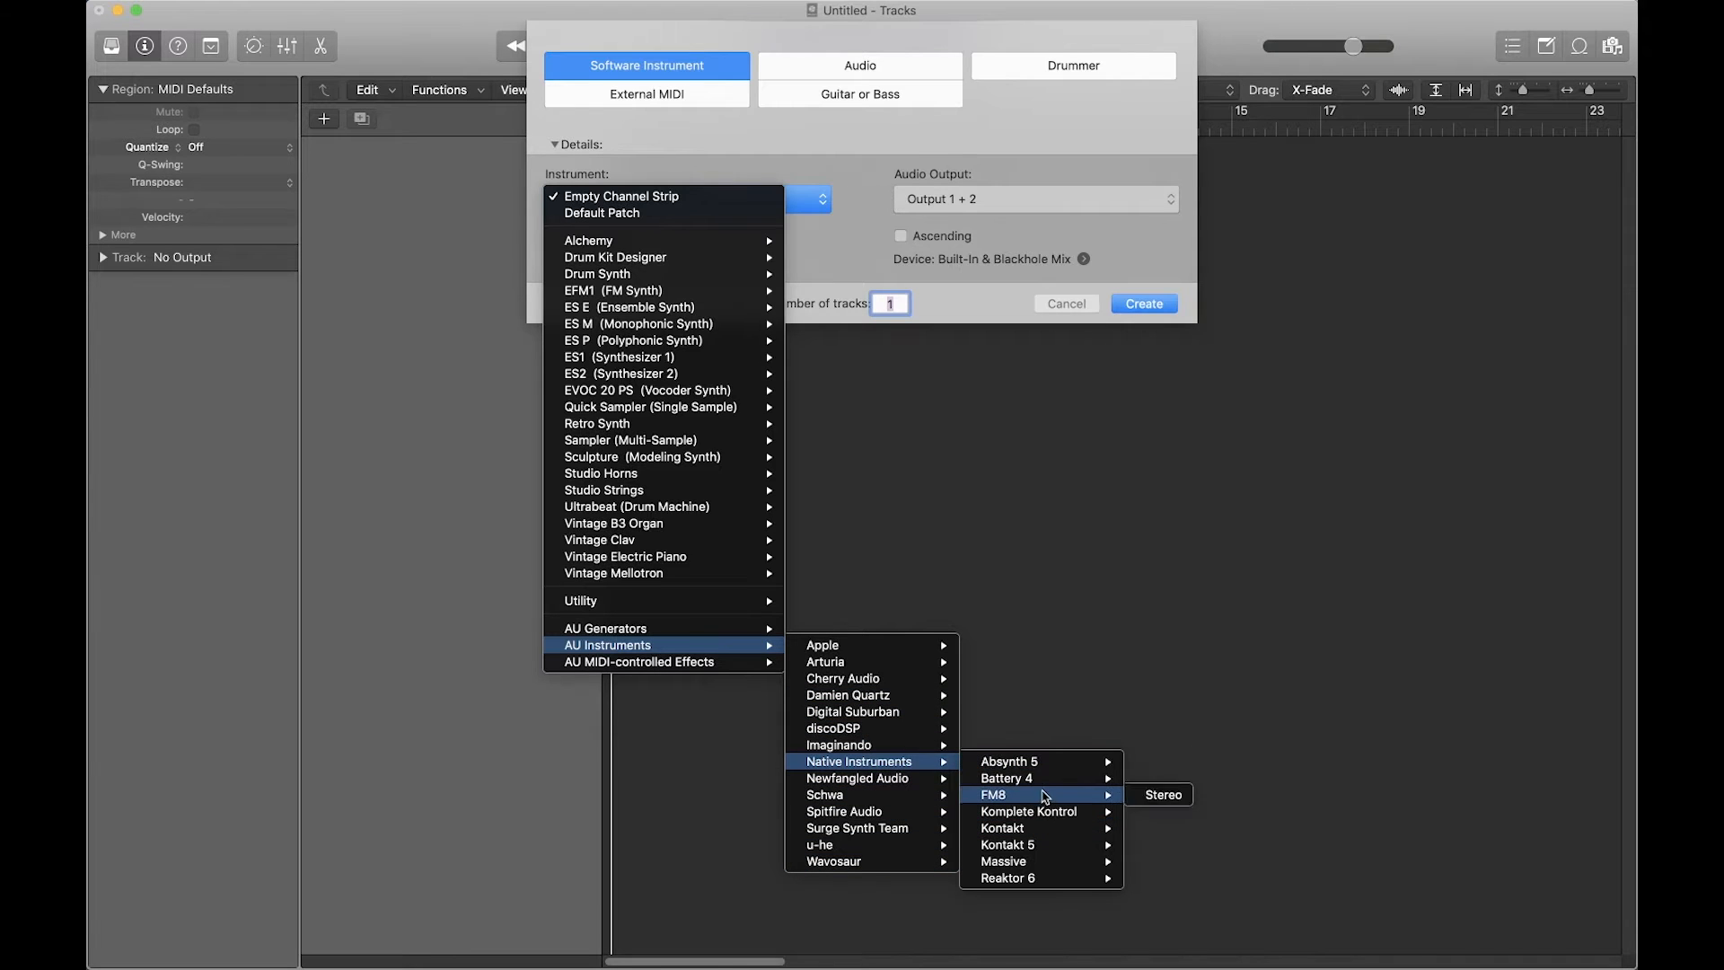
mouse_move(1050, 778)
left_click(1180, 795)
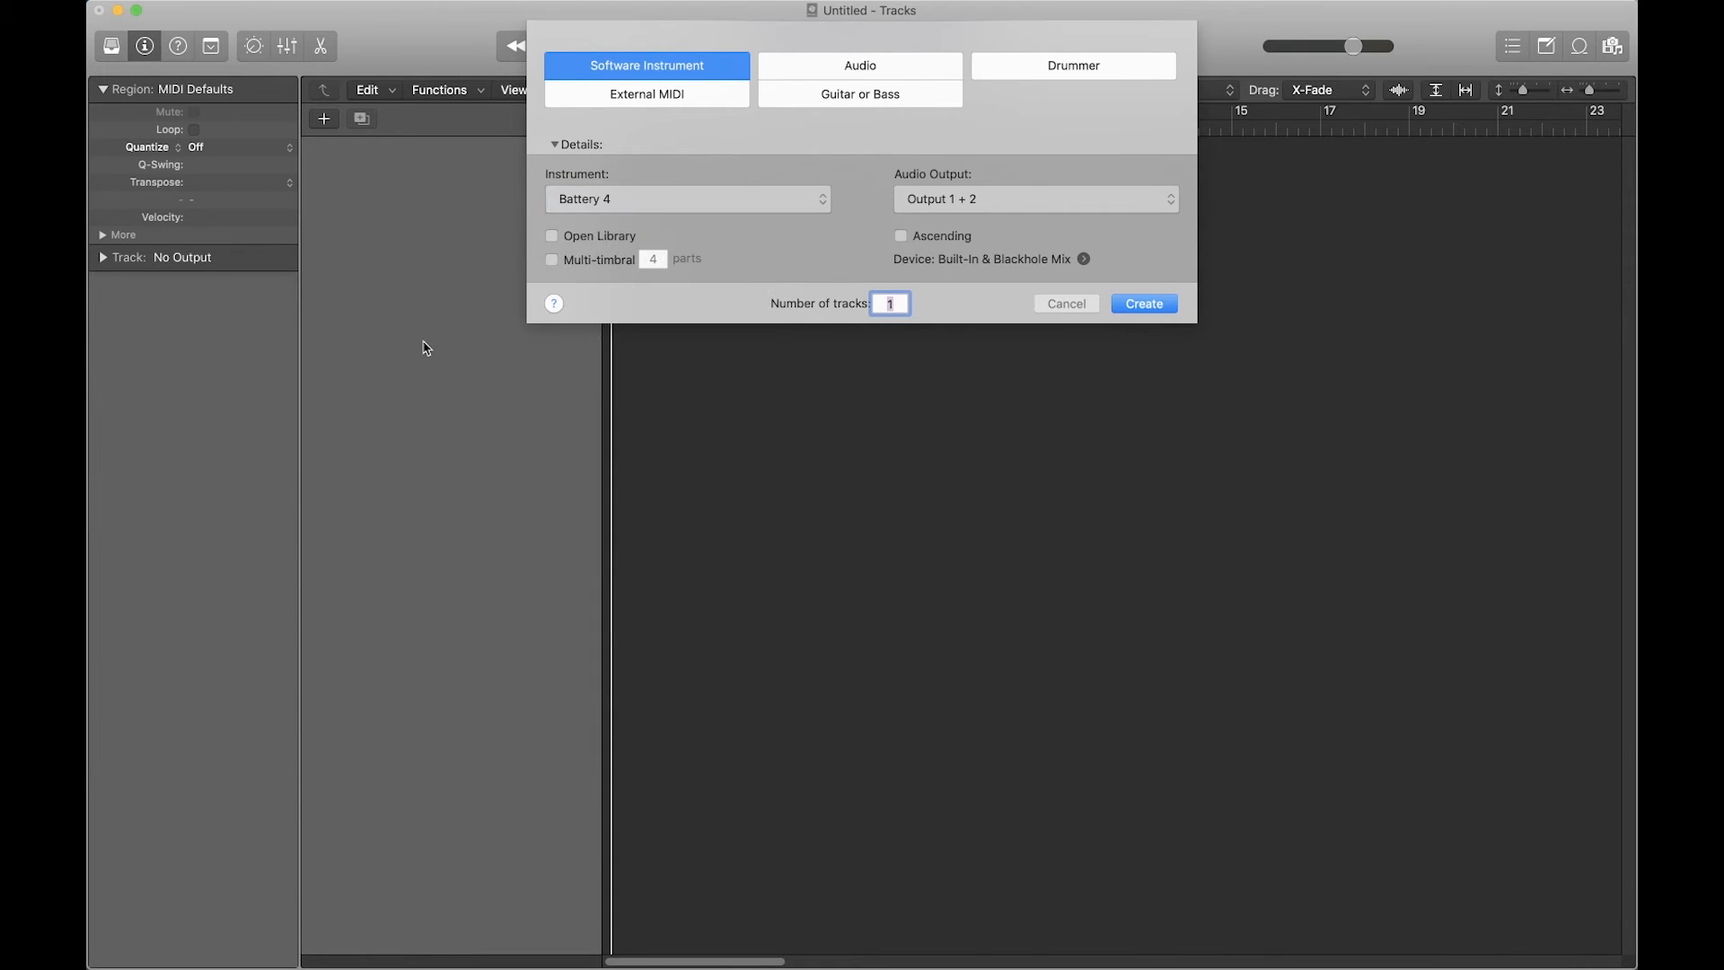
Step: Switch the instrument to Battery 4 Multi-Output (16xStereo) and create the track
left_click(761, 199)
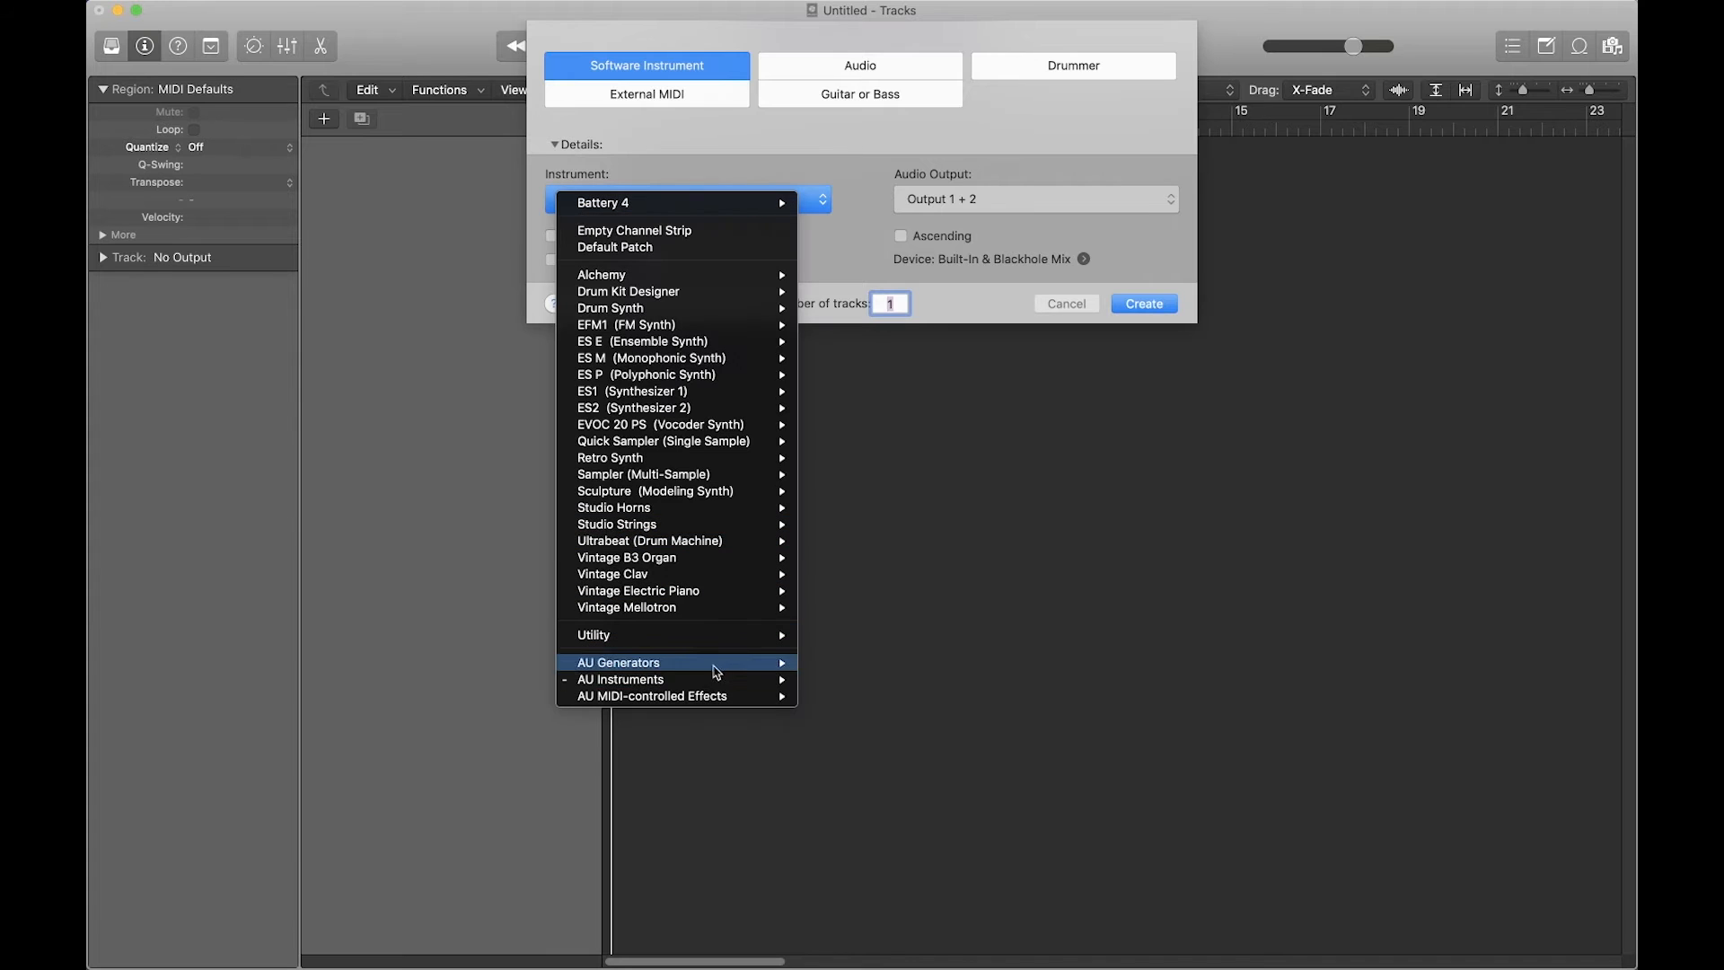
mouse_move(745, 680)
mouse_move(934, 796)
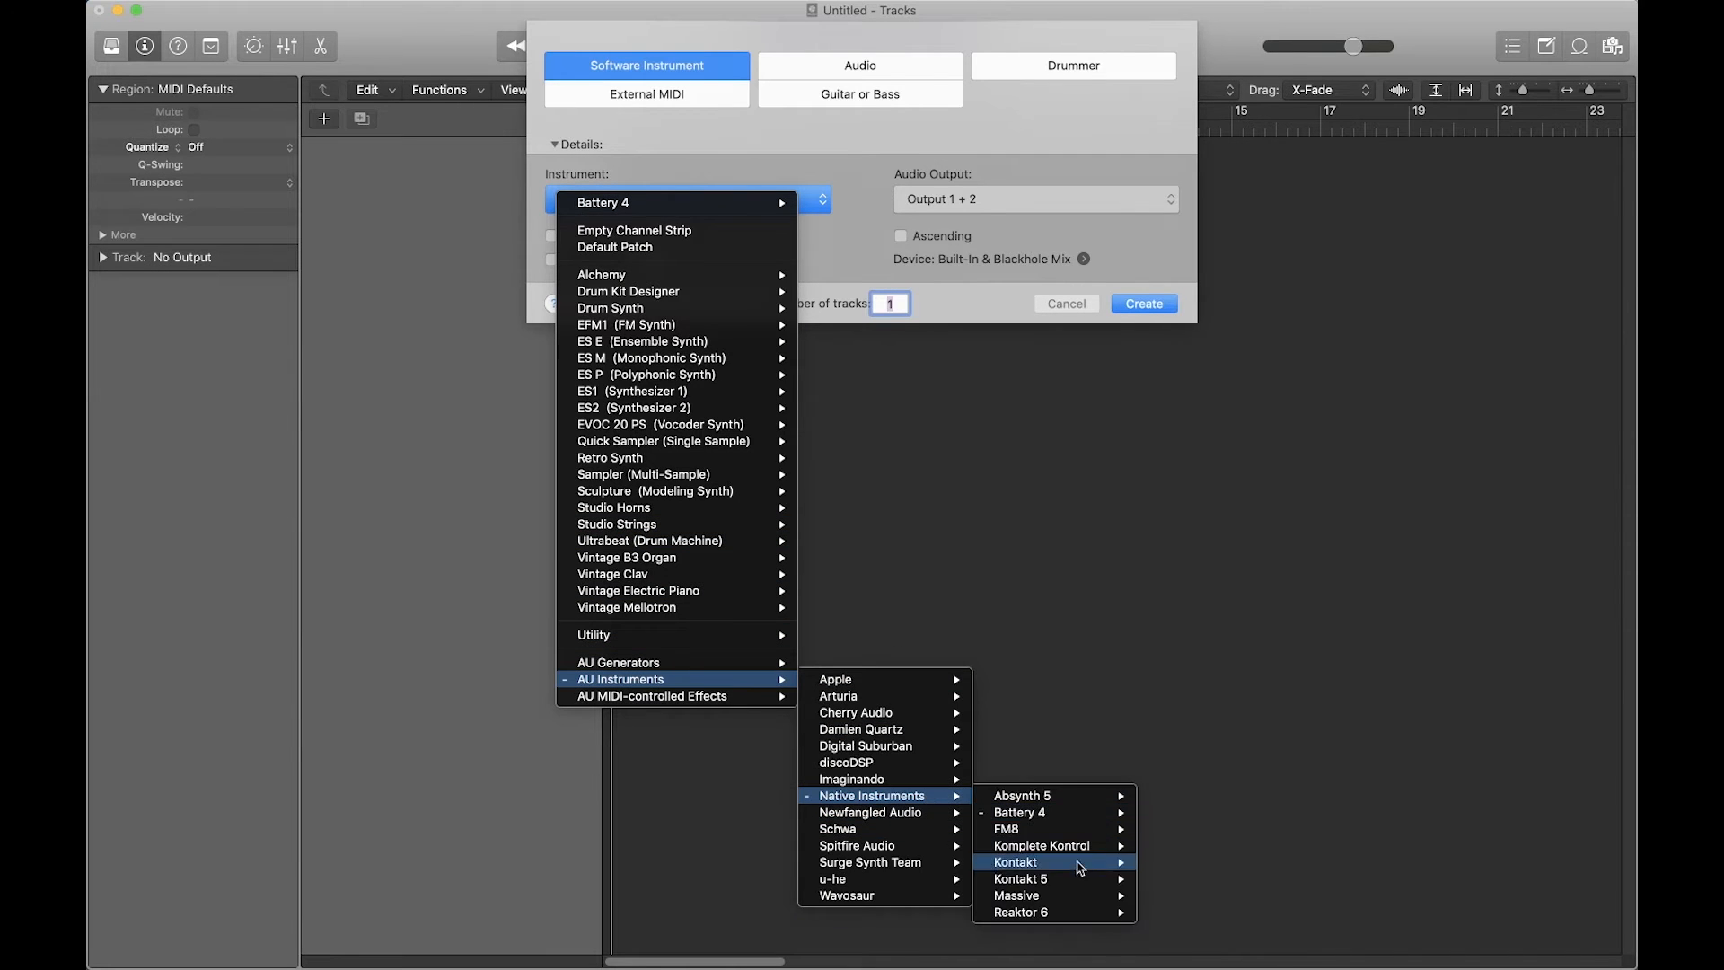
mouse_move(1089, 817)
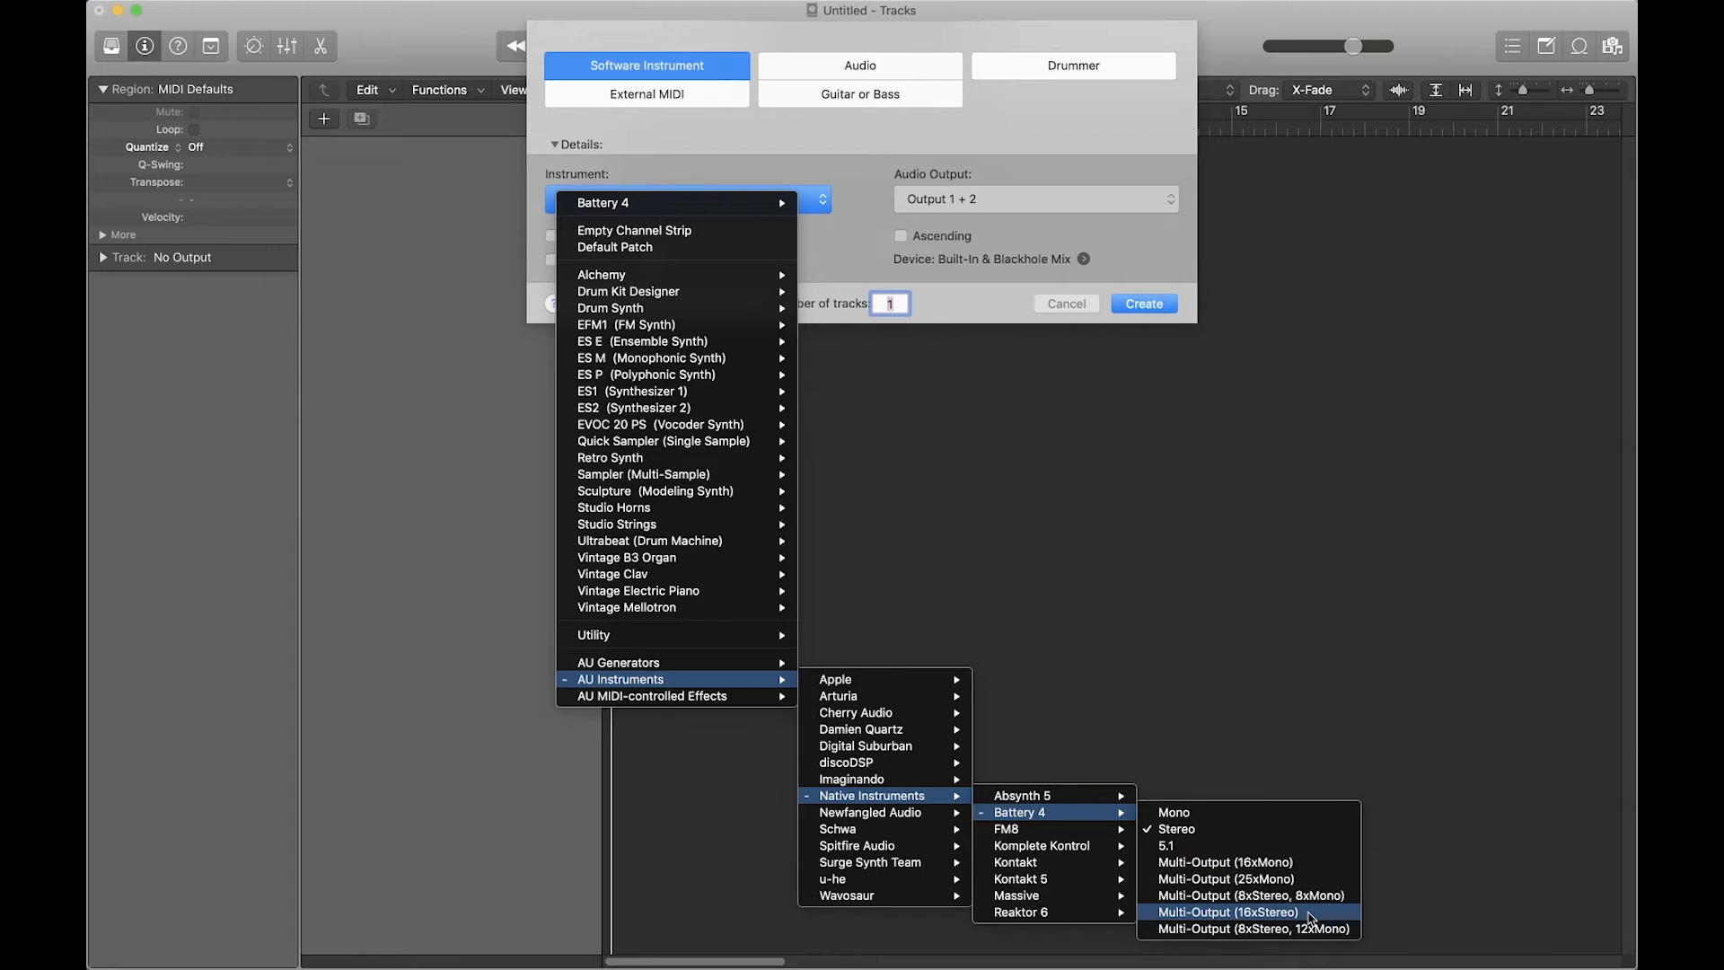
left_click(1258, 912)
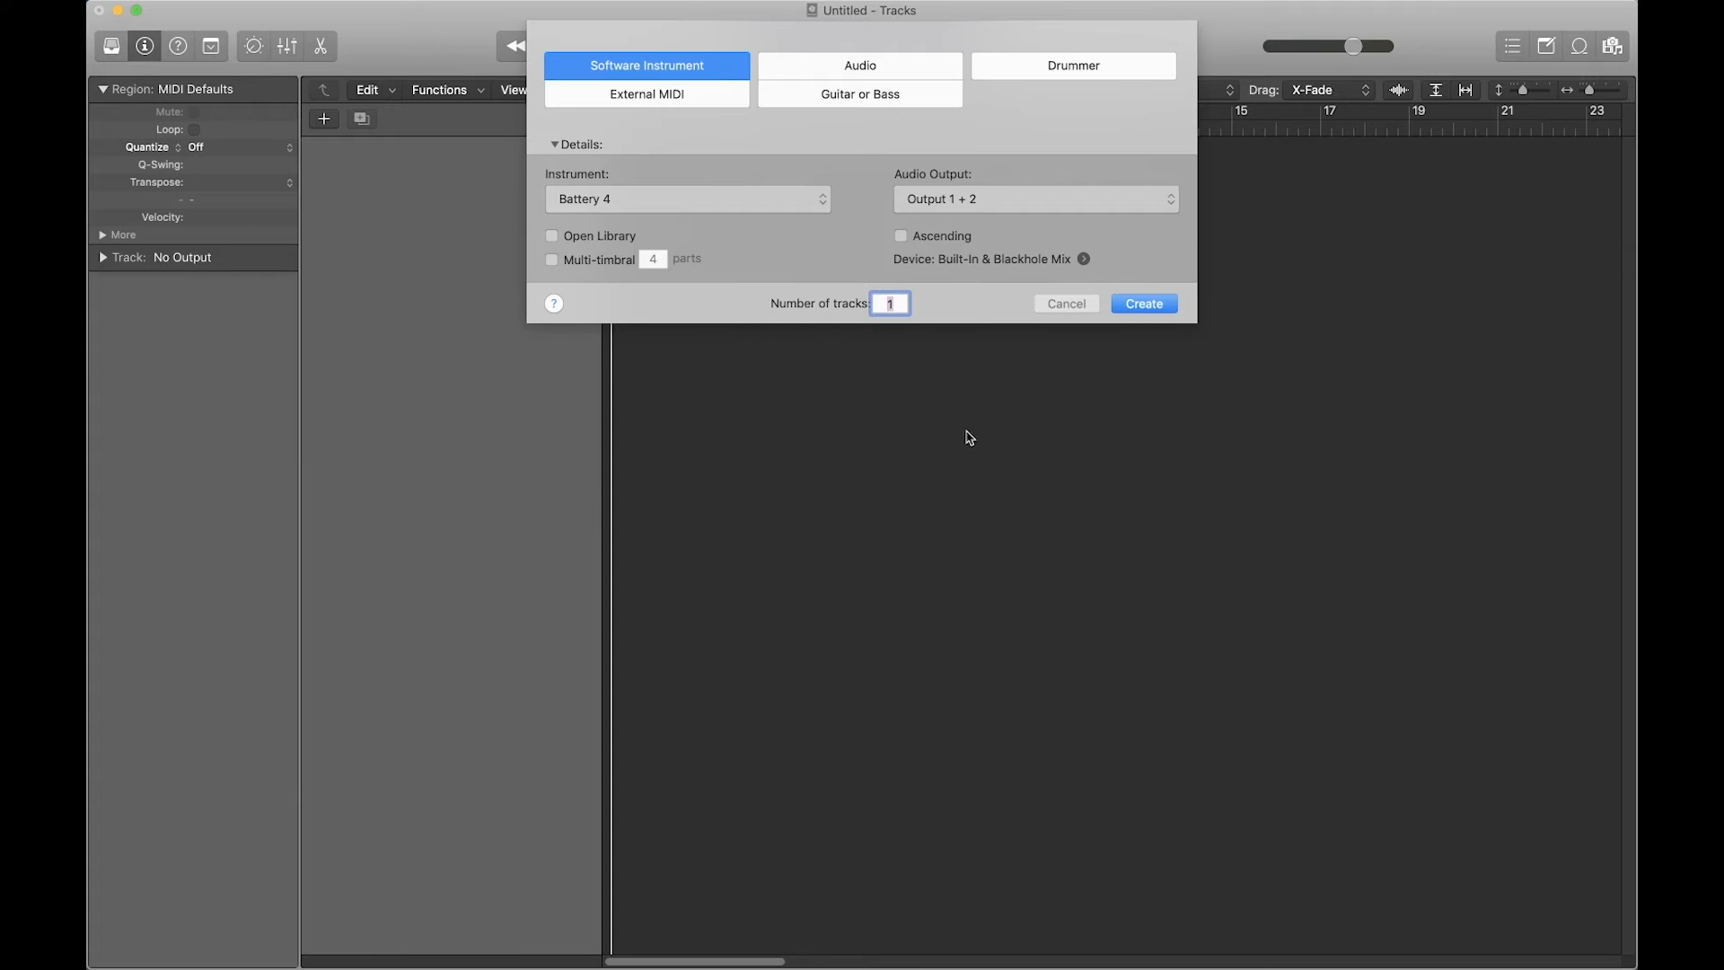
left_click(1150, 305)
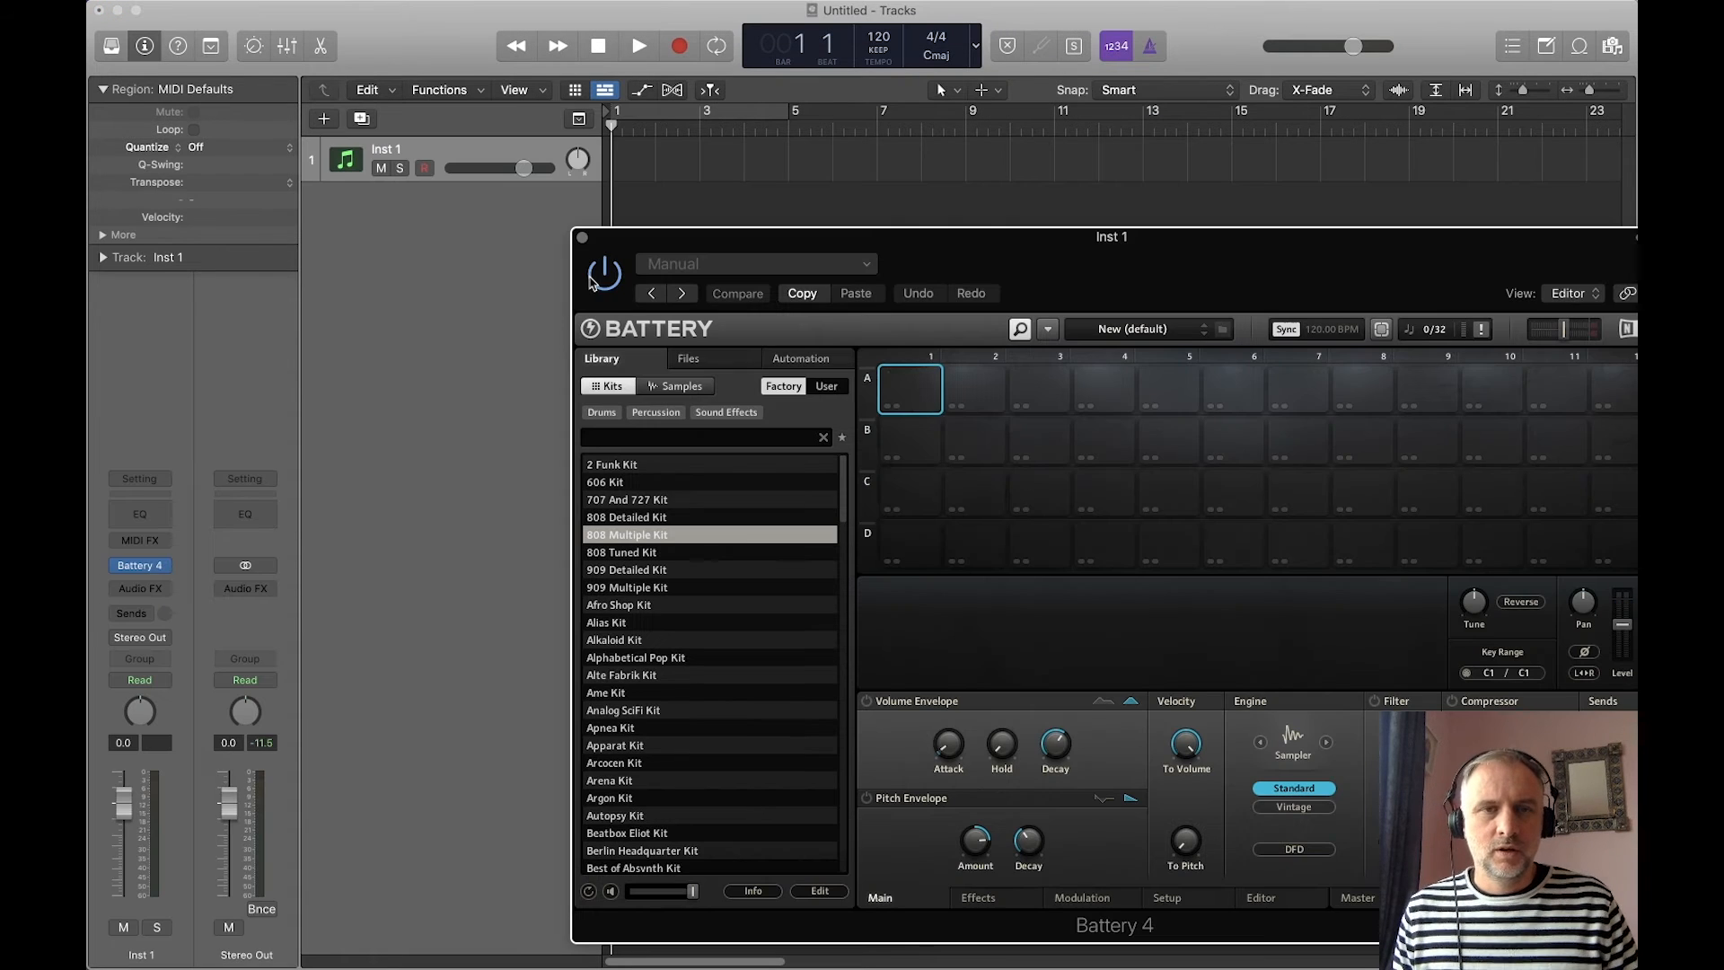
Step: Reposition the Battery 4 window and load the 808 Multiple Kit from the Kits library
left_click_drag(968, 246, 660, 93)
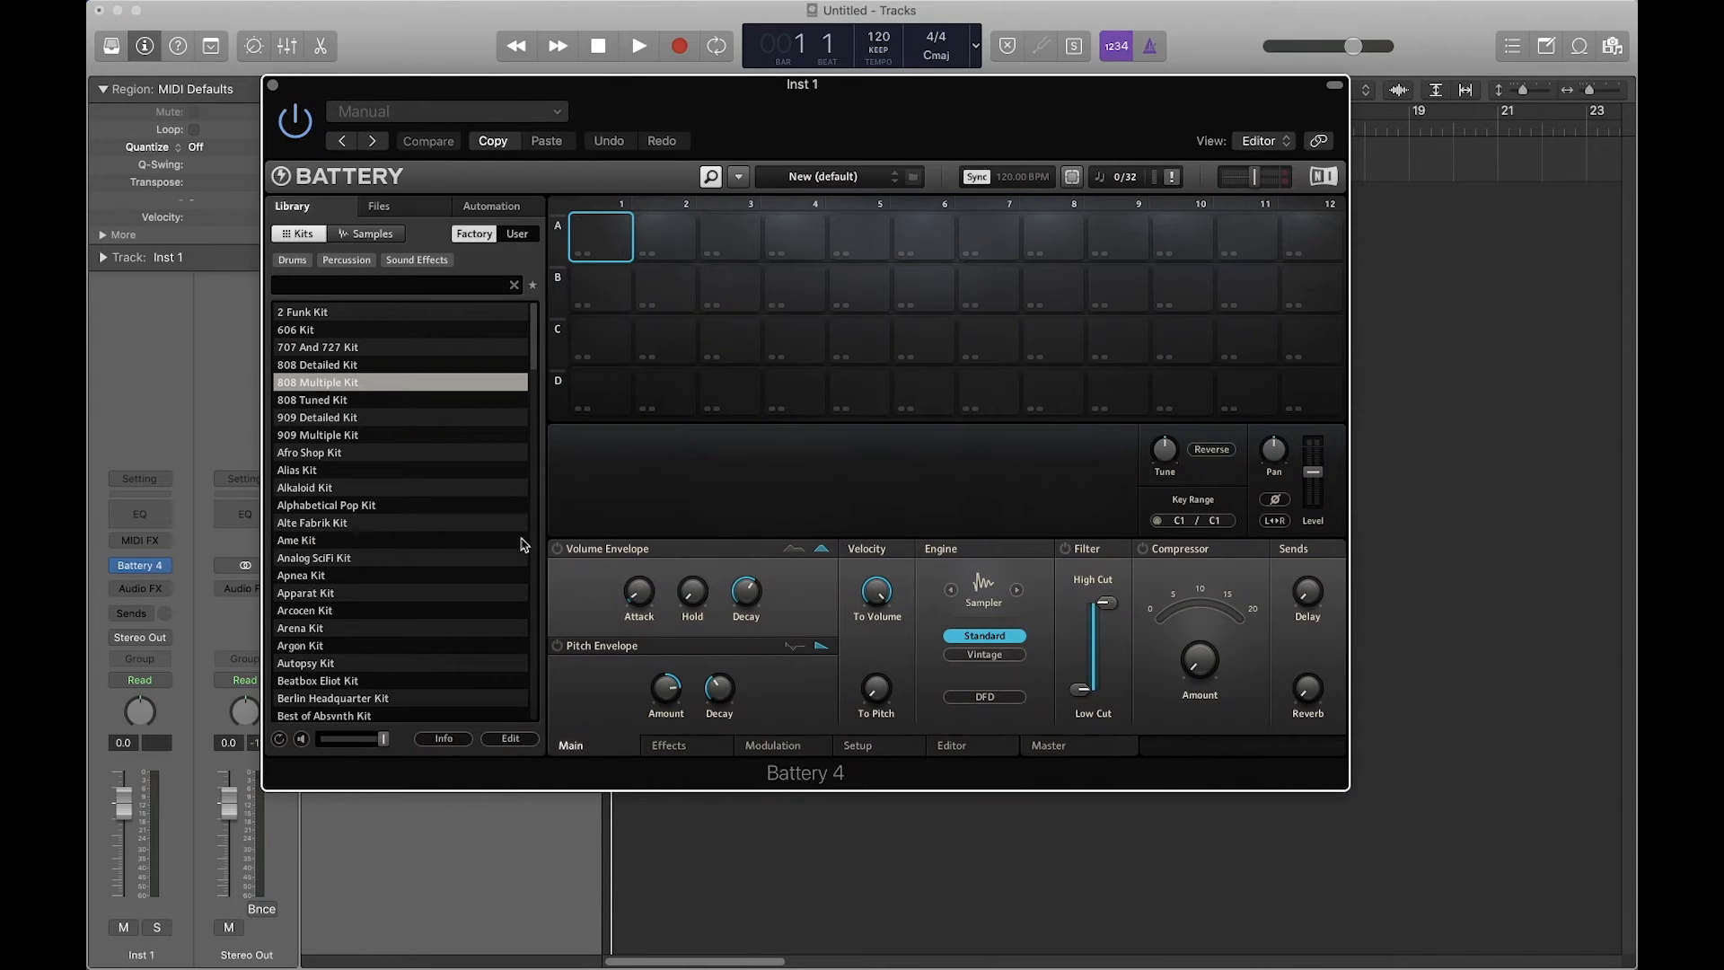
left_click_drag(532, 337, 536, 255)
double_click(329, 380)
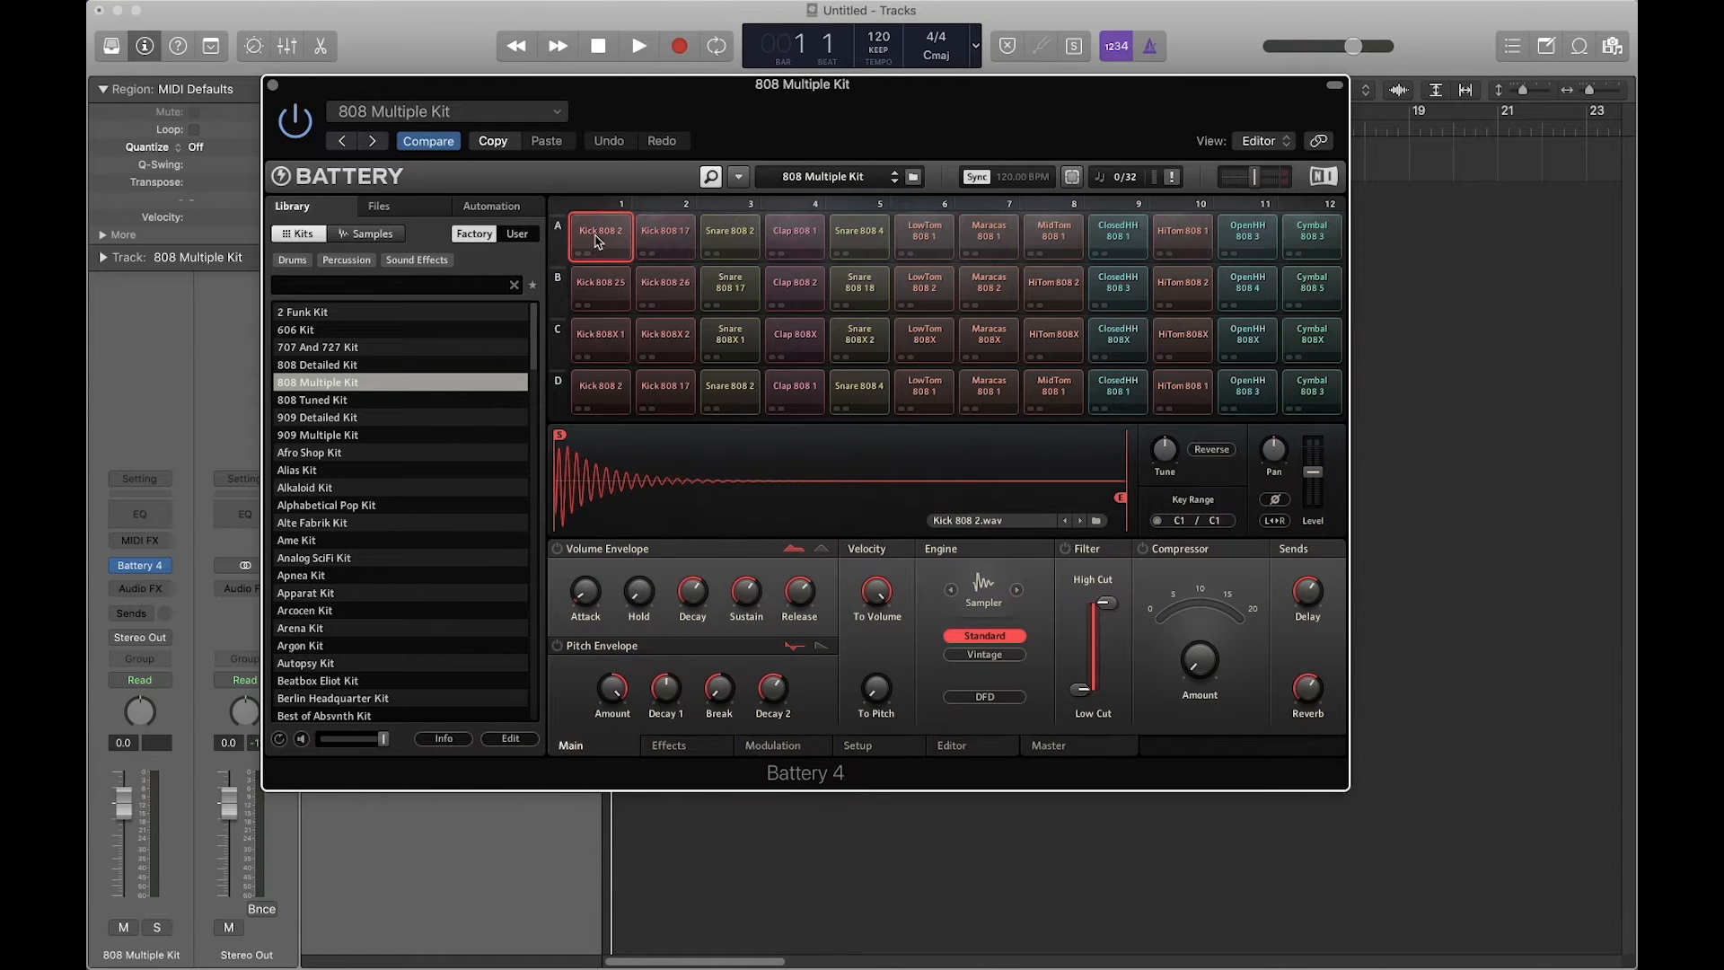
Step: Audition the kick pads in the first two columns, from Kick 808 25 to Kick 808 17
left_click(600, 286)
left_click(600, 333)
left_click(600, 386)
left_click(665, 385)
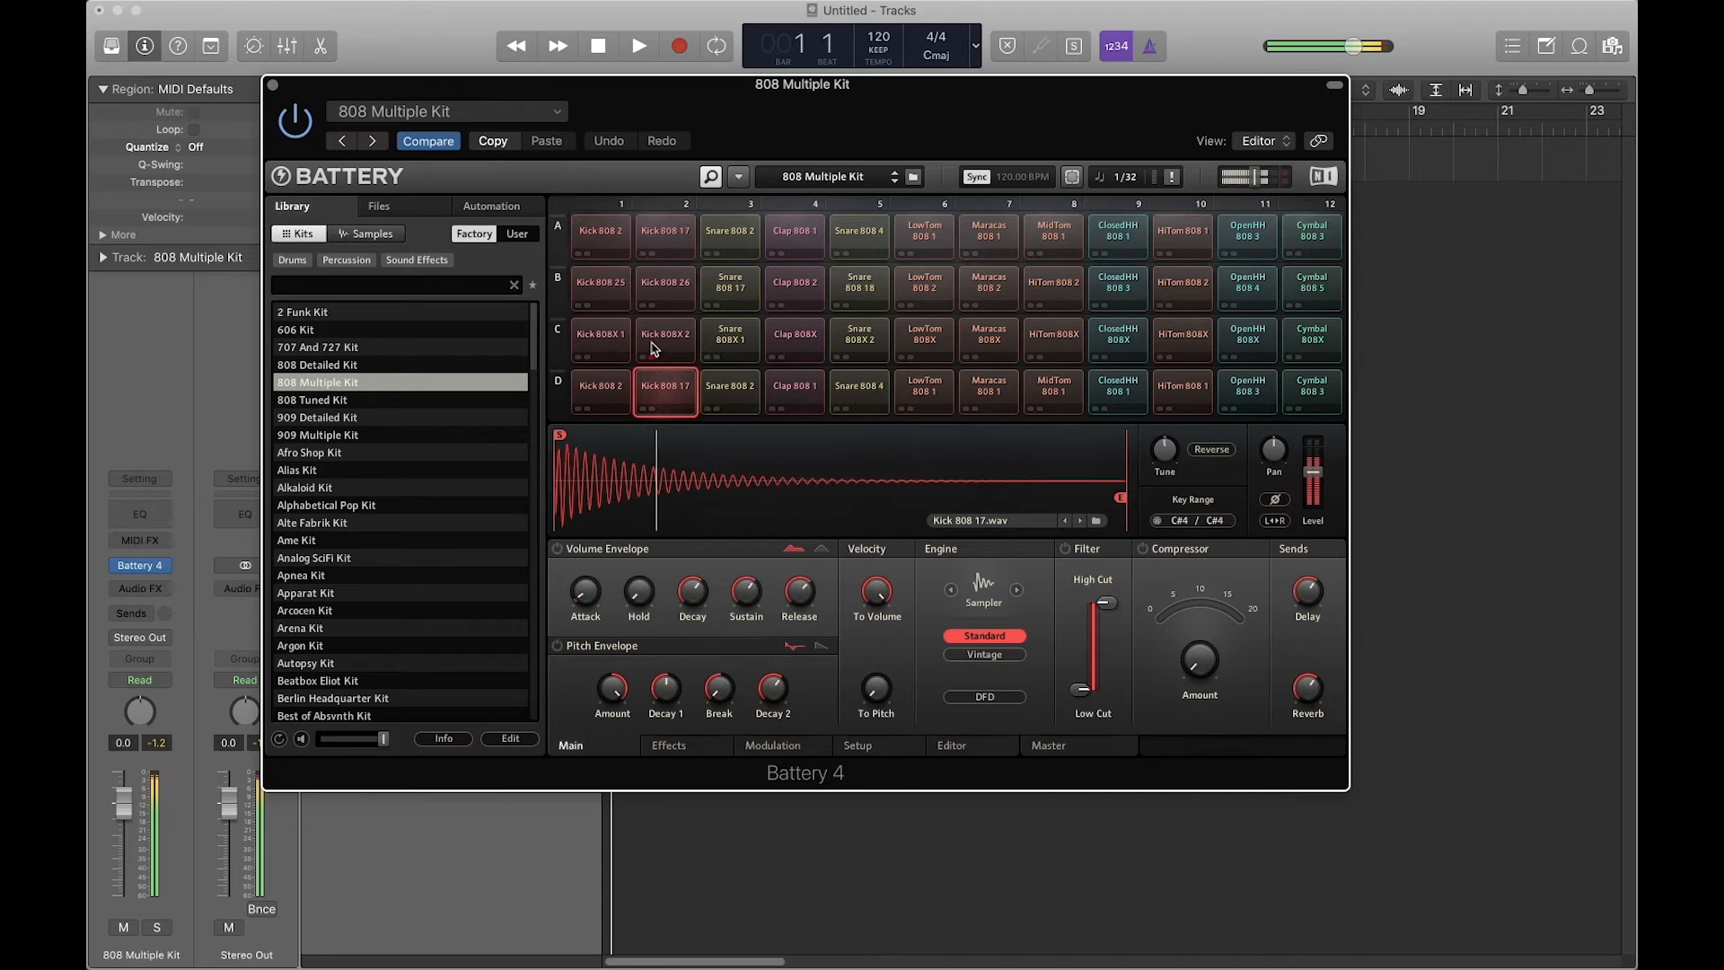
left_click(664, 333)
left_click(665, 282)
left_click(665, 231)
Step: Audition the snare and clap pads, including Clap 808X and Snare 808 4
left_click(733, 239)
left_click(731, 287)
left_click(730, 338)
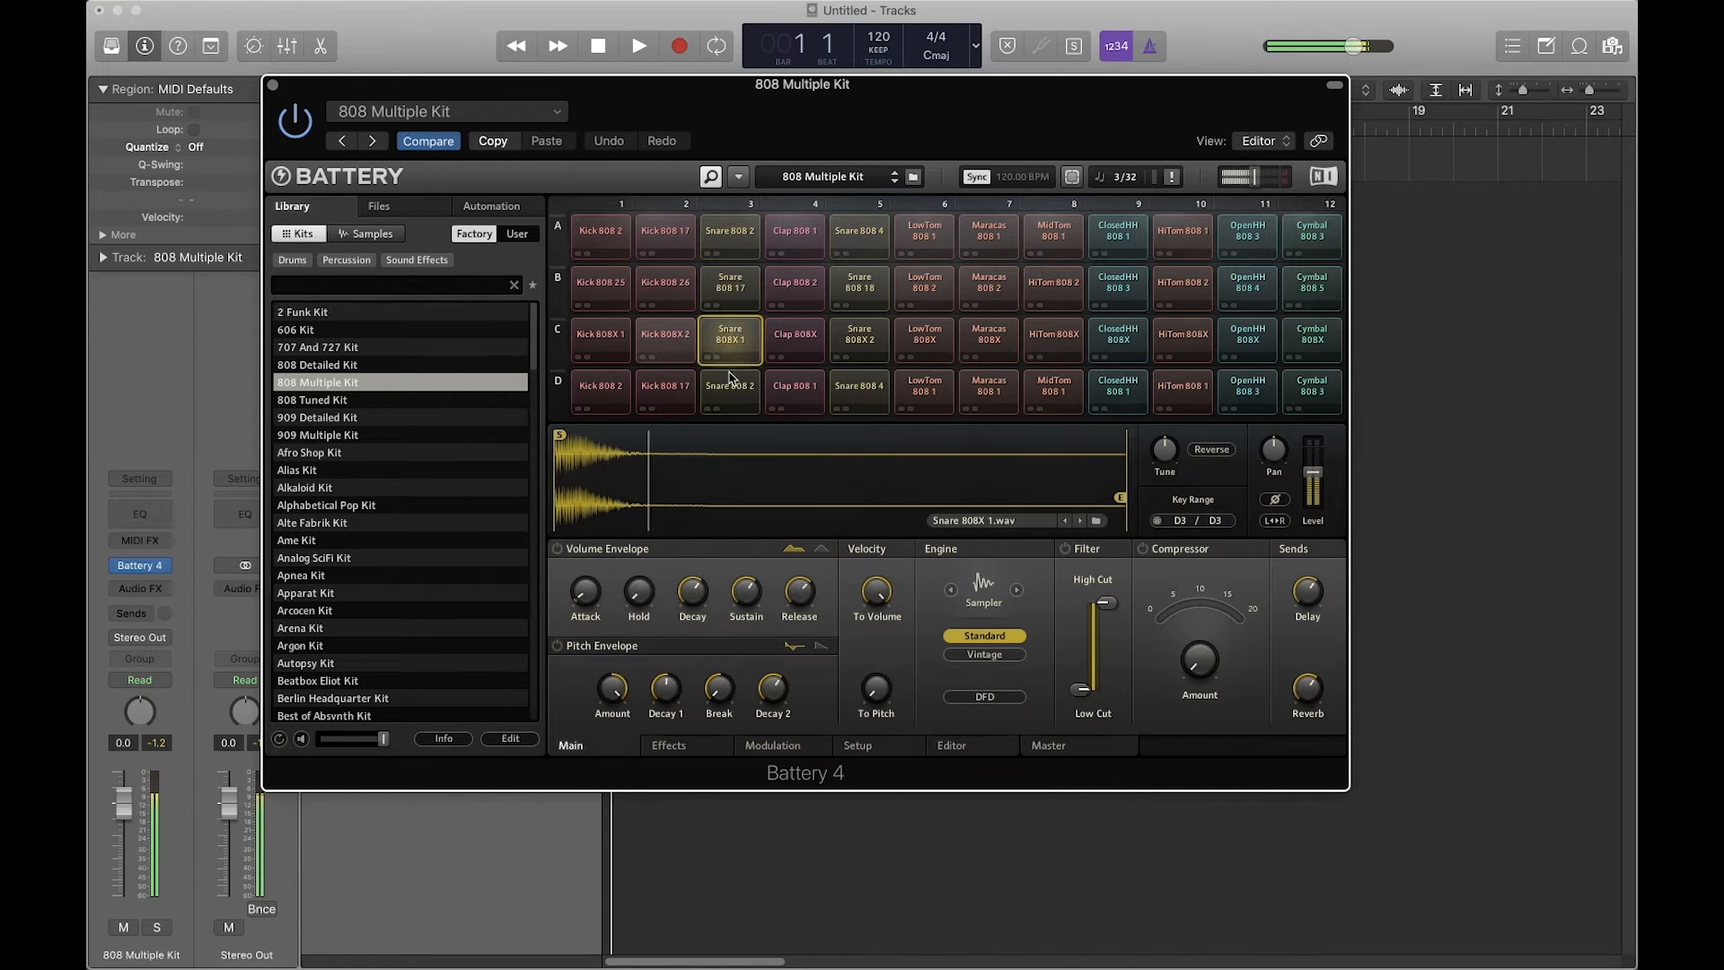
left_click(730, 389)
left_click(795, 389)
left_click(792, 329)
left_click(795, 286)
left_click(795, 236)
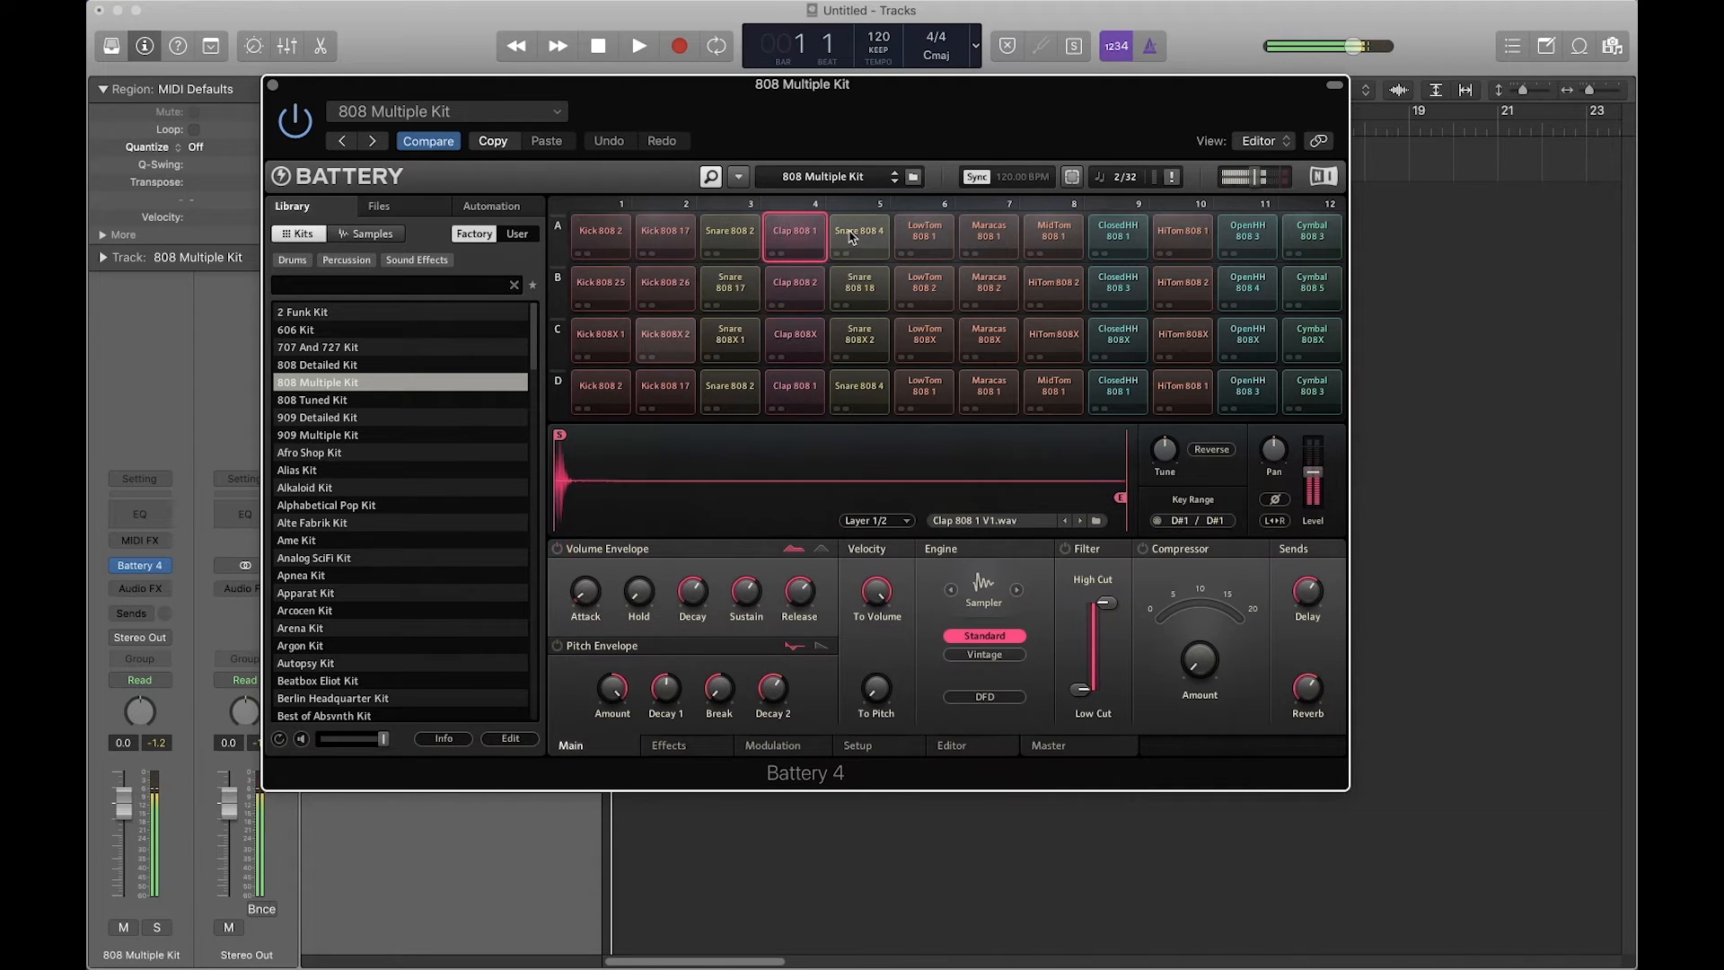
left_click(859, 235)
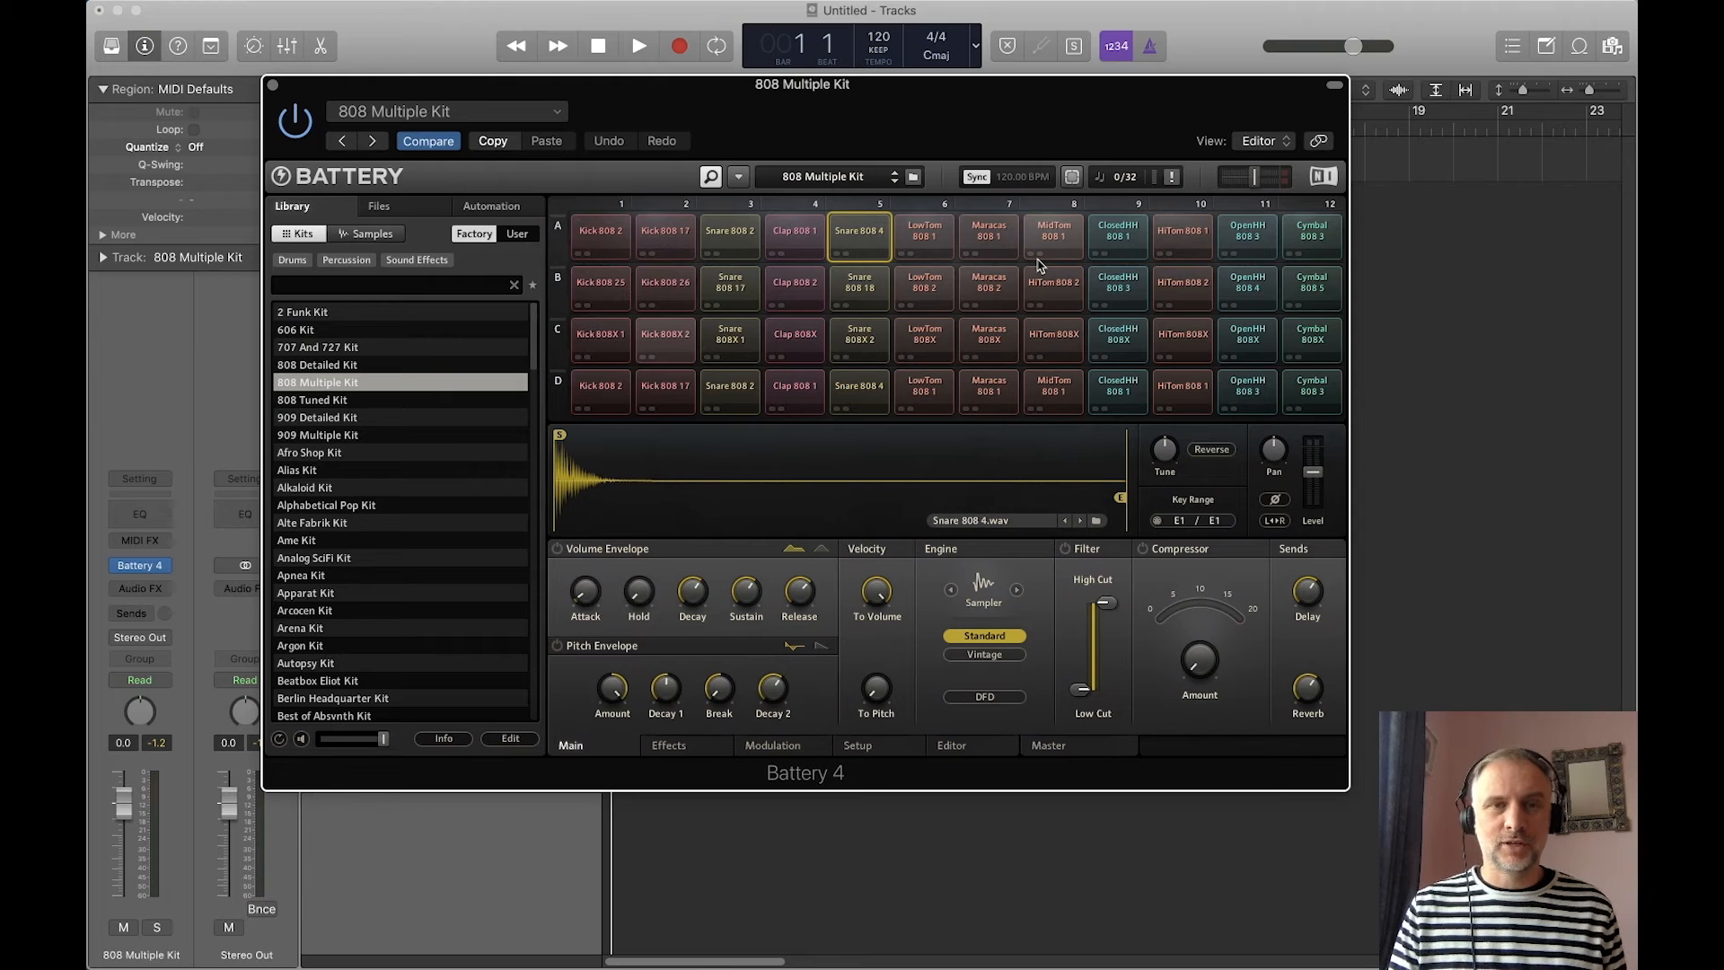
Step: Select the eight kick pads in the first two columns and route them to Direct Out St 1/2
left_click(584, 241)
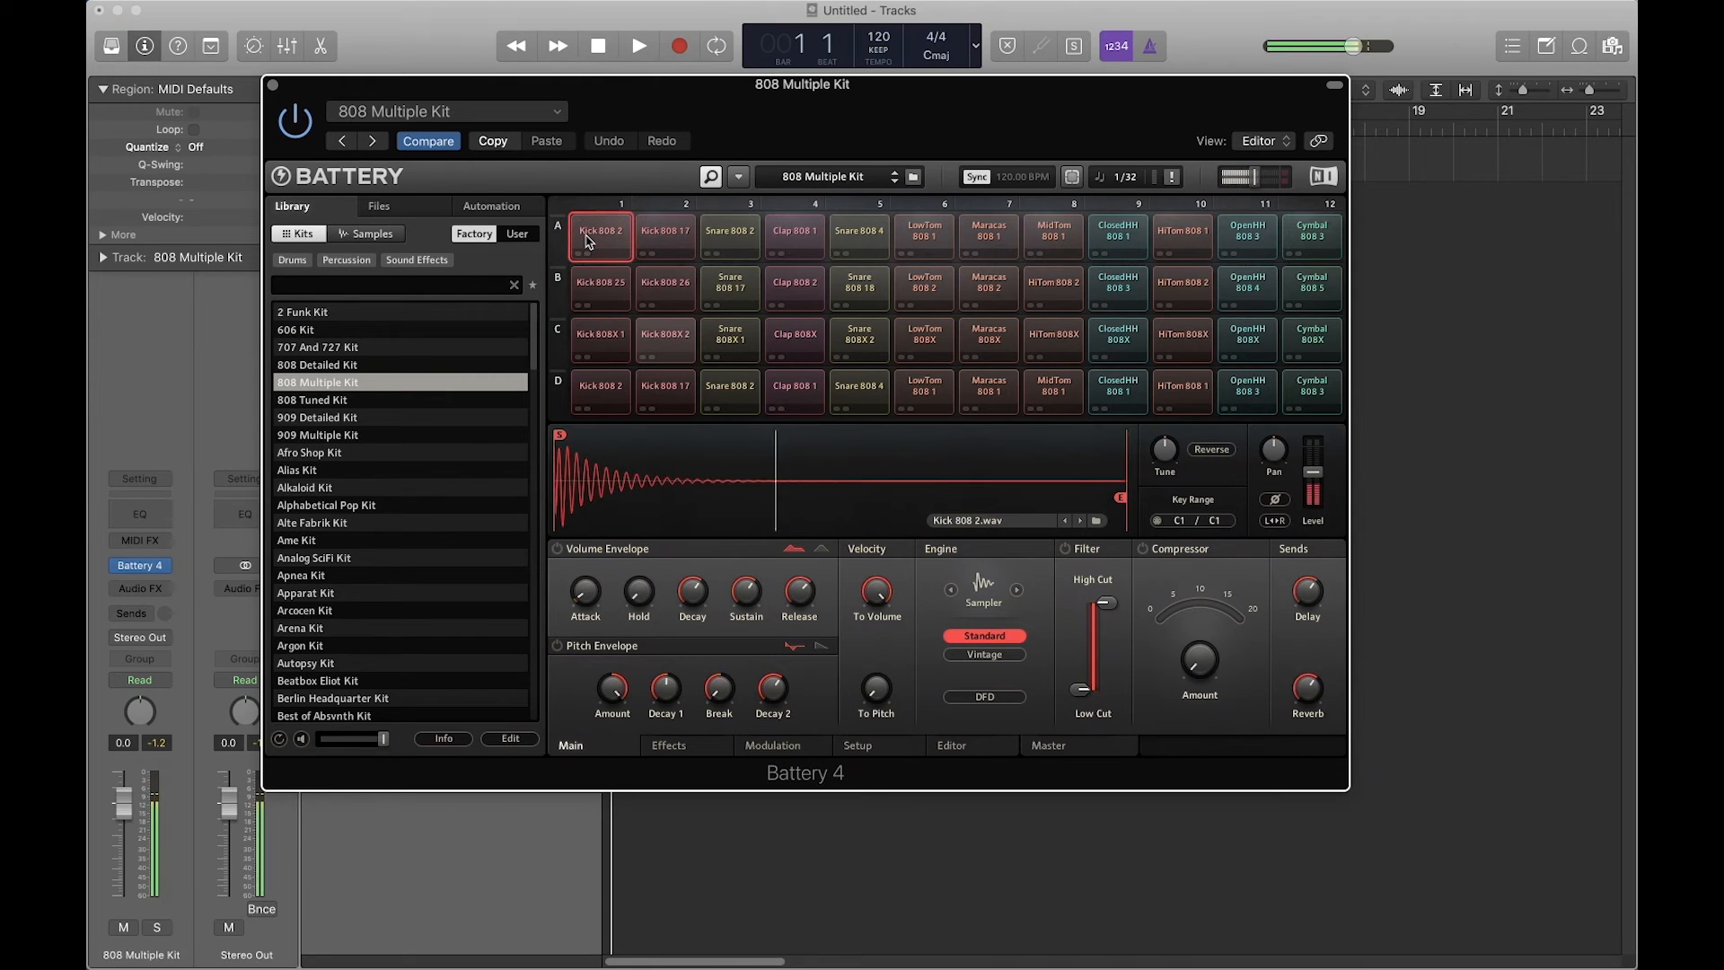
left_click(668, 241, "super")
left_click(616, 291, "super")
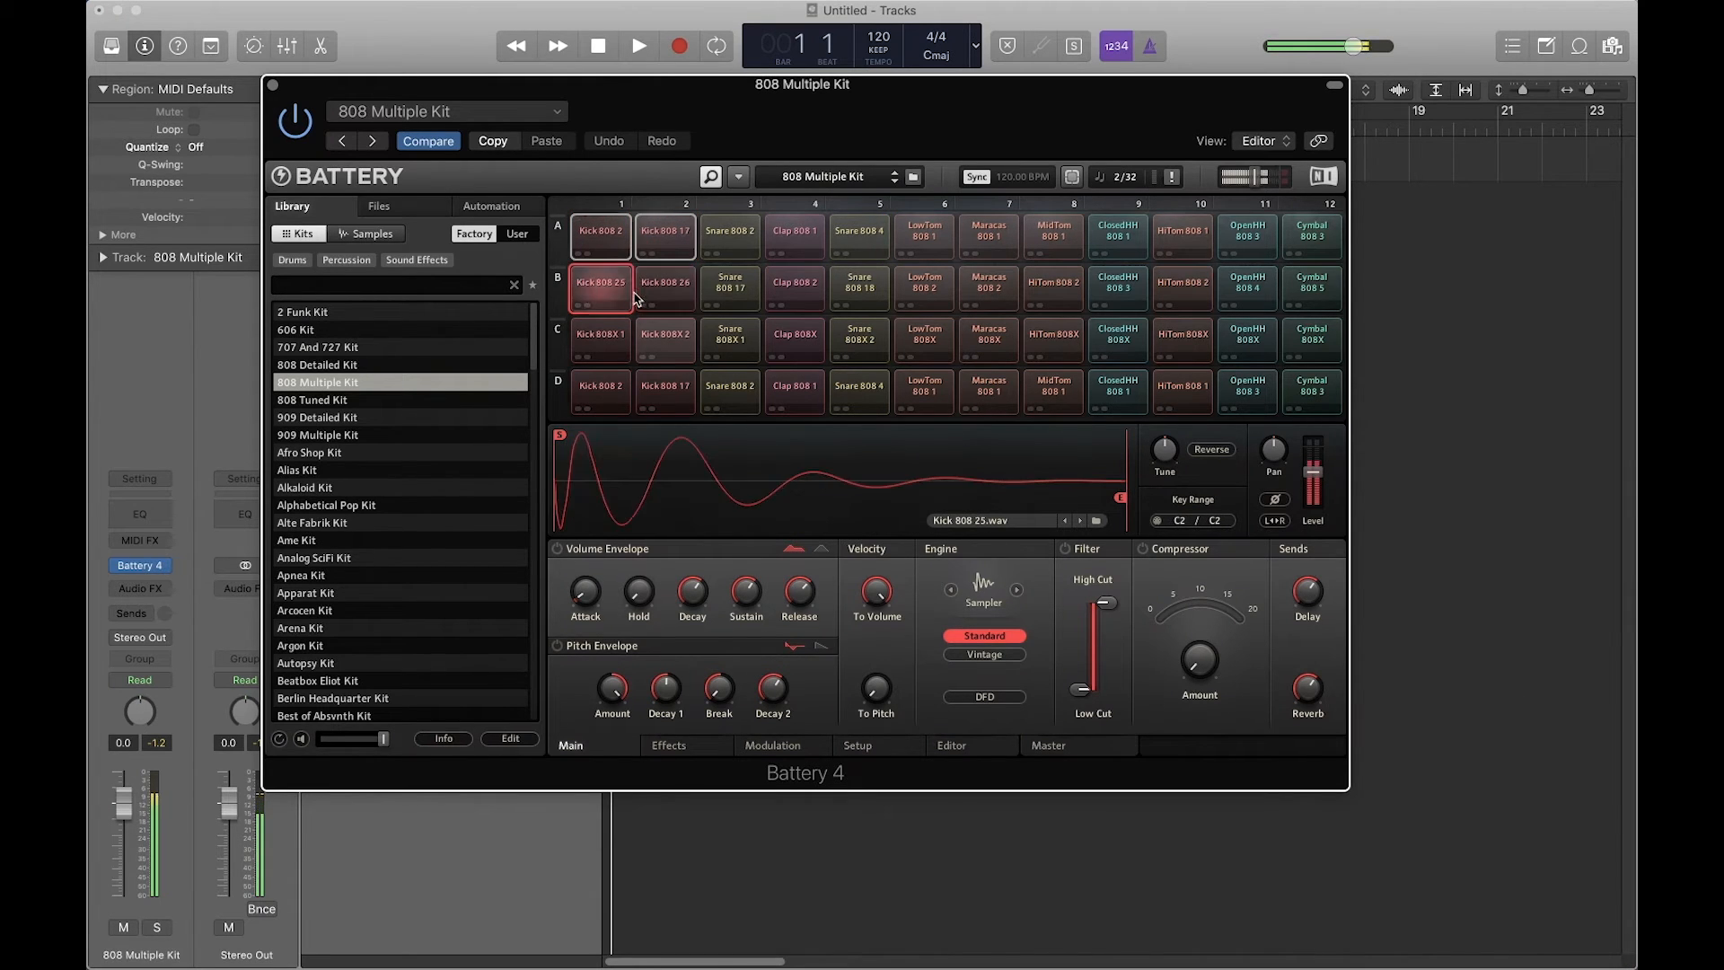
left_click(661, 292, "super")
left_click(662, 340, "super")
left_click(626, 343, "super")
left_click(600, 393, "super")
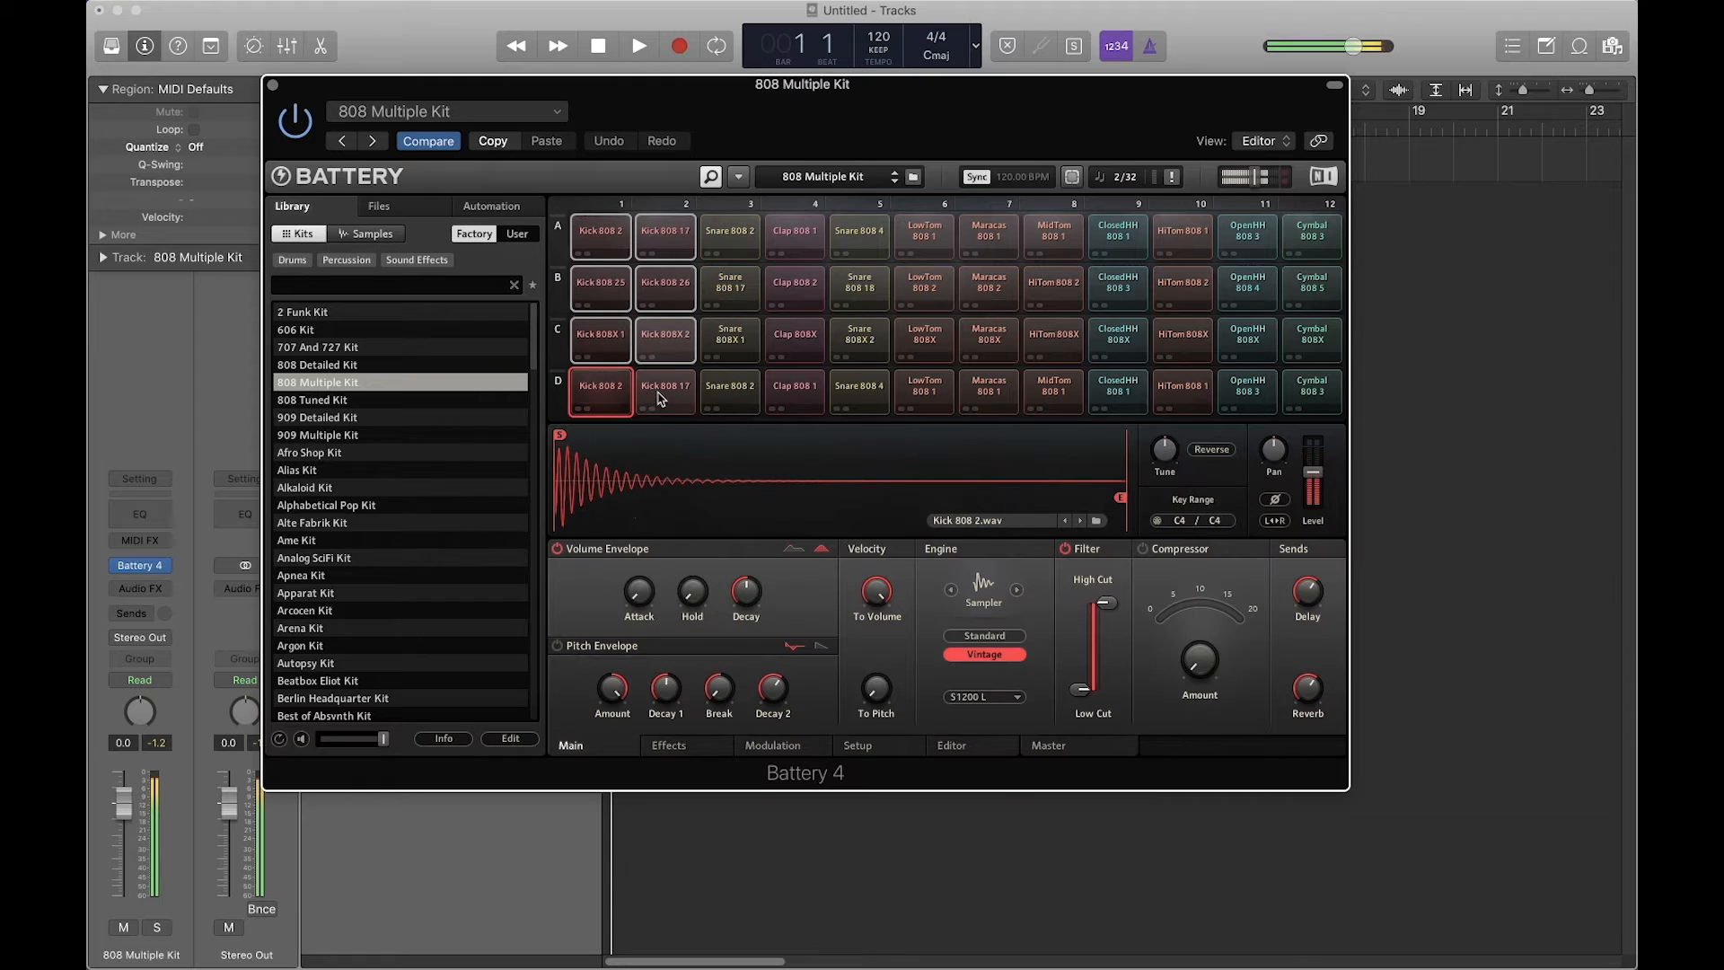
left_click(665, 394, "super")
right_click(667, 388)
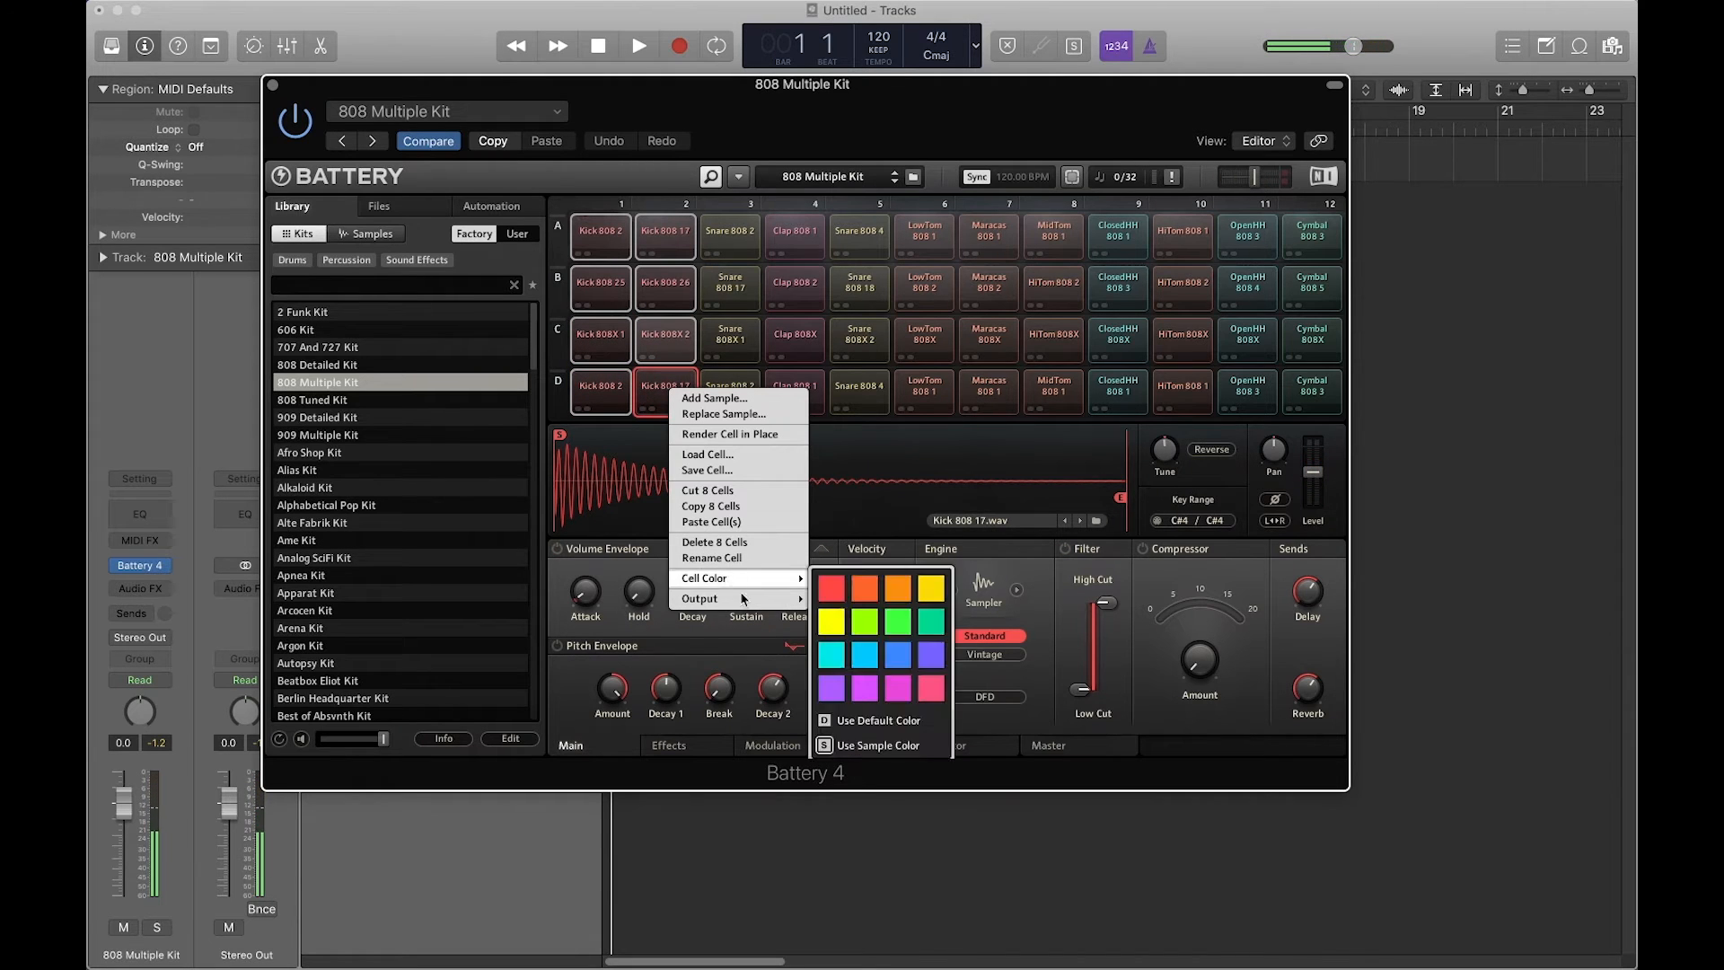
mouse_move(750, 599)
mouse_move(842, 633)
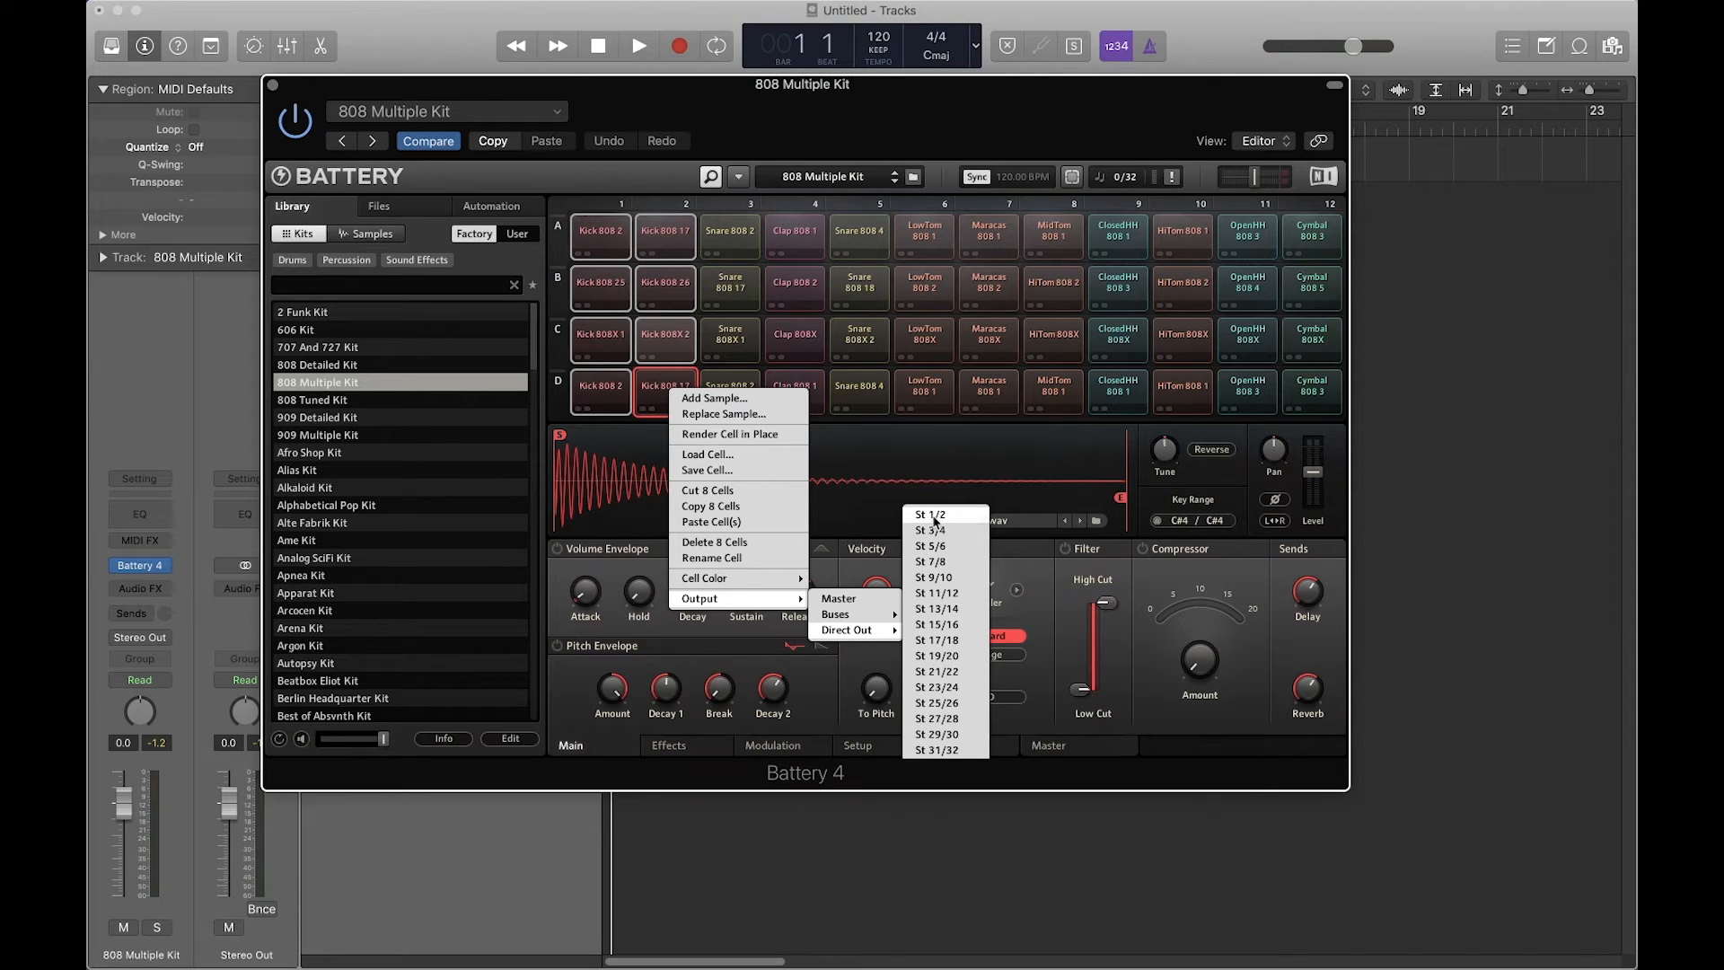
left_click(934, 516)
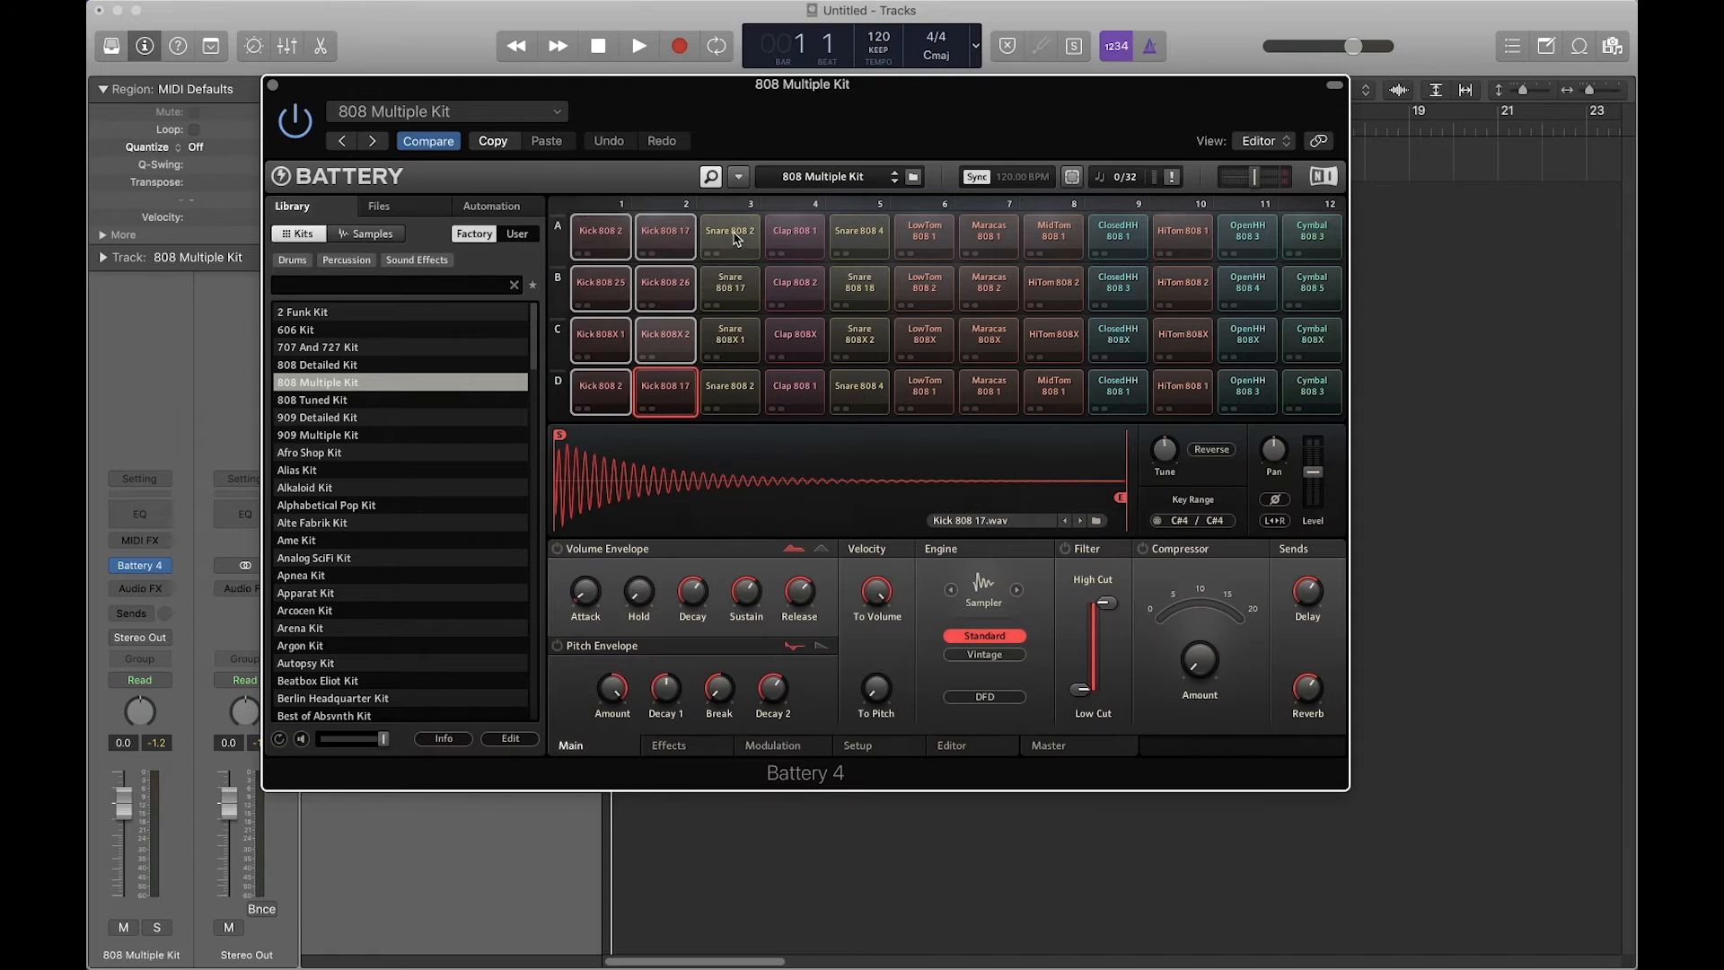
Step: Select the snare pads in columns 3 and 5 and send them to a direct stereo output
left_click(729, 235)
left_click(729, 287)
left_click(729, 340)
left_click(733, 388)
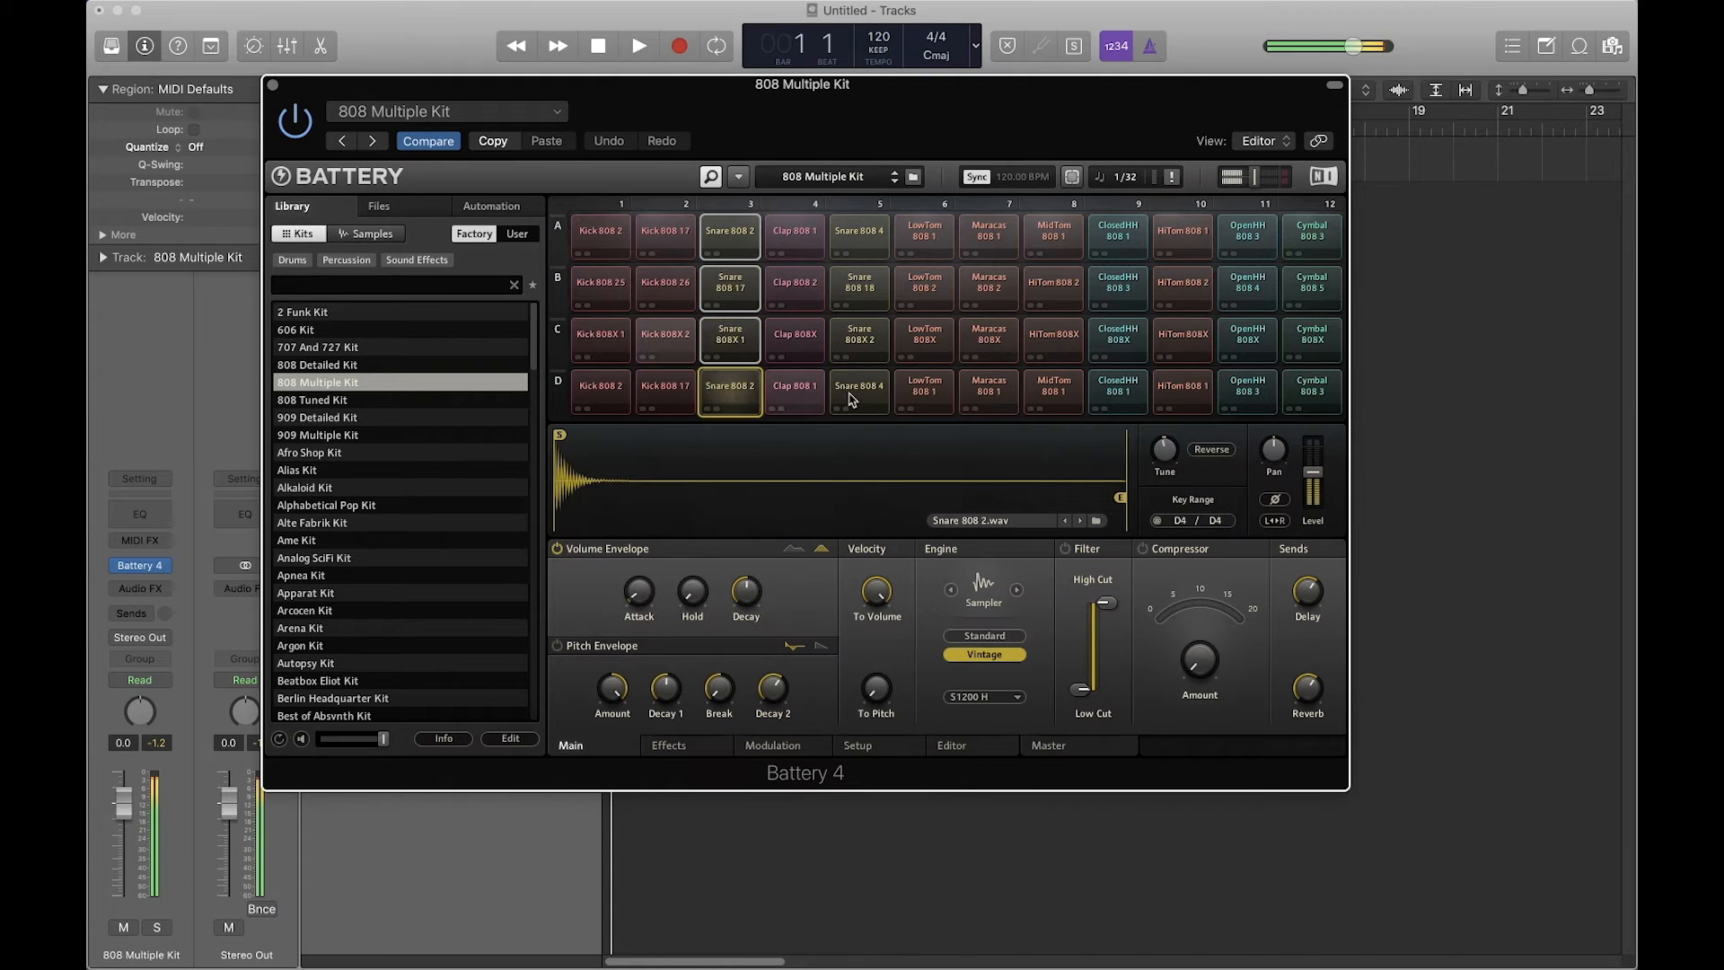
left_click(859, 388)
left_click(860, 337)
left_click(859, 285)
left_click(851, 241)
right_click(851, 243)
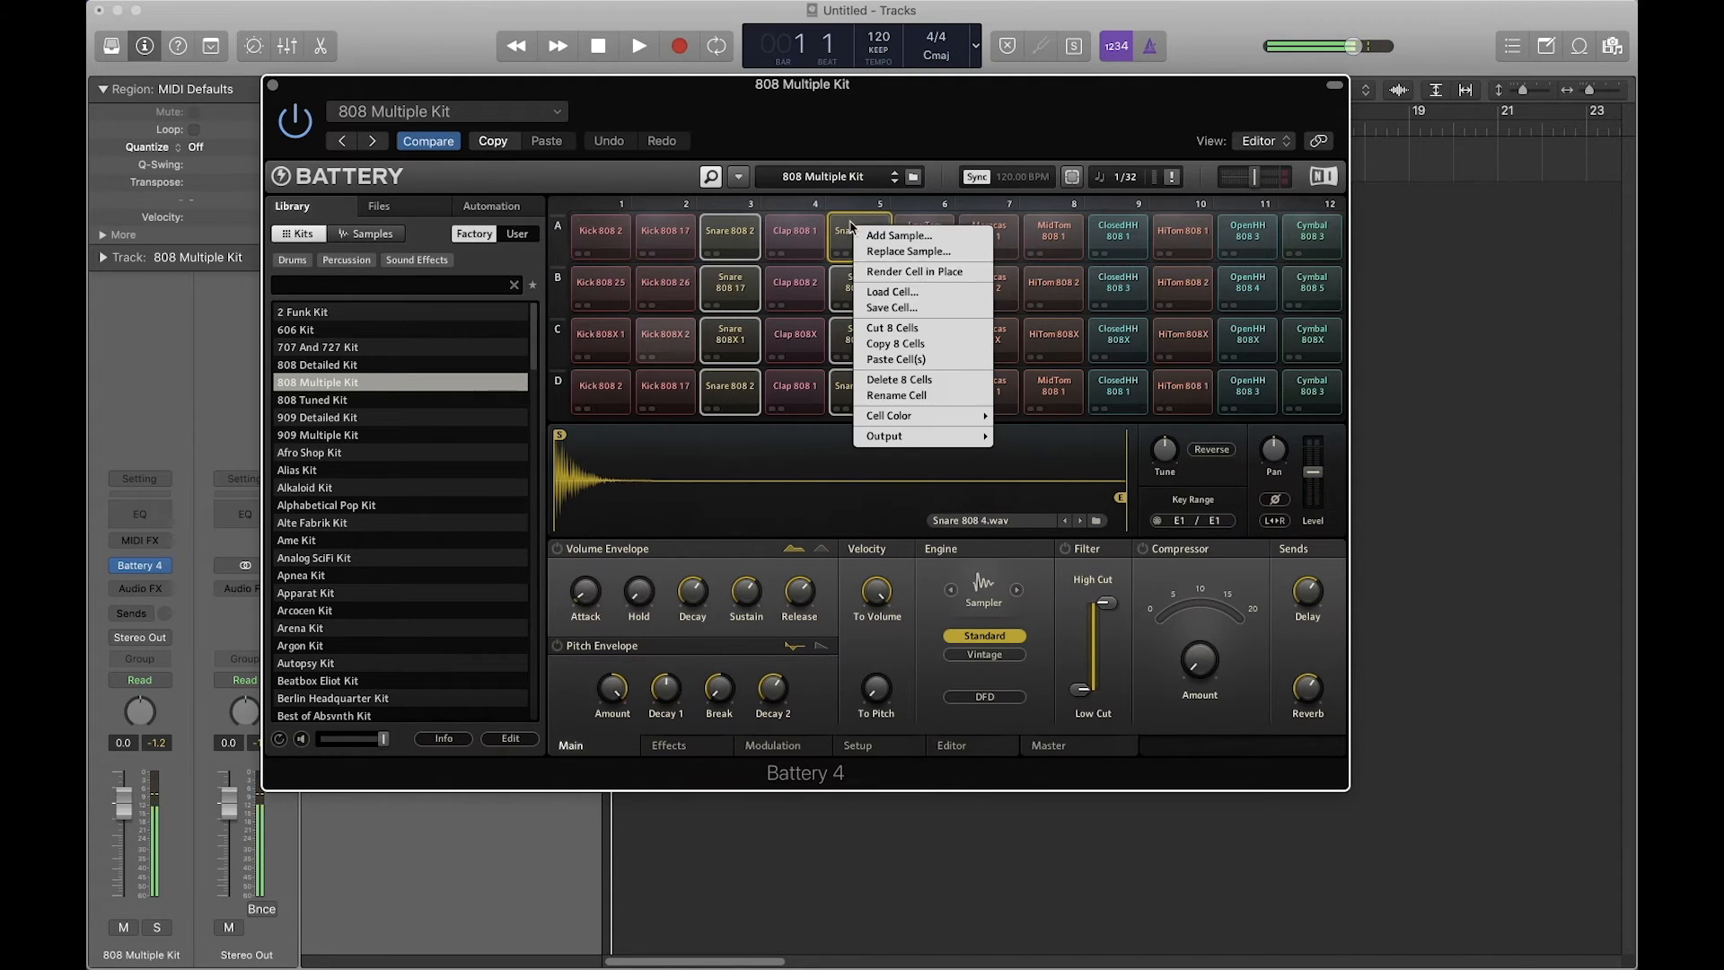
mouse_move(909, 438)
mouse_move(1022, 469)
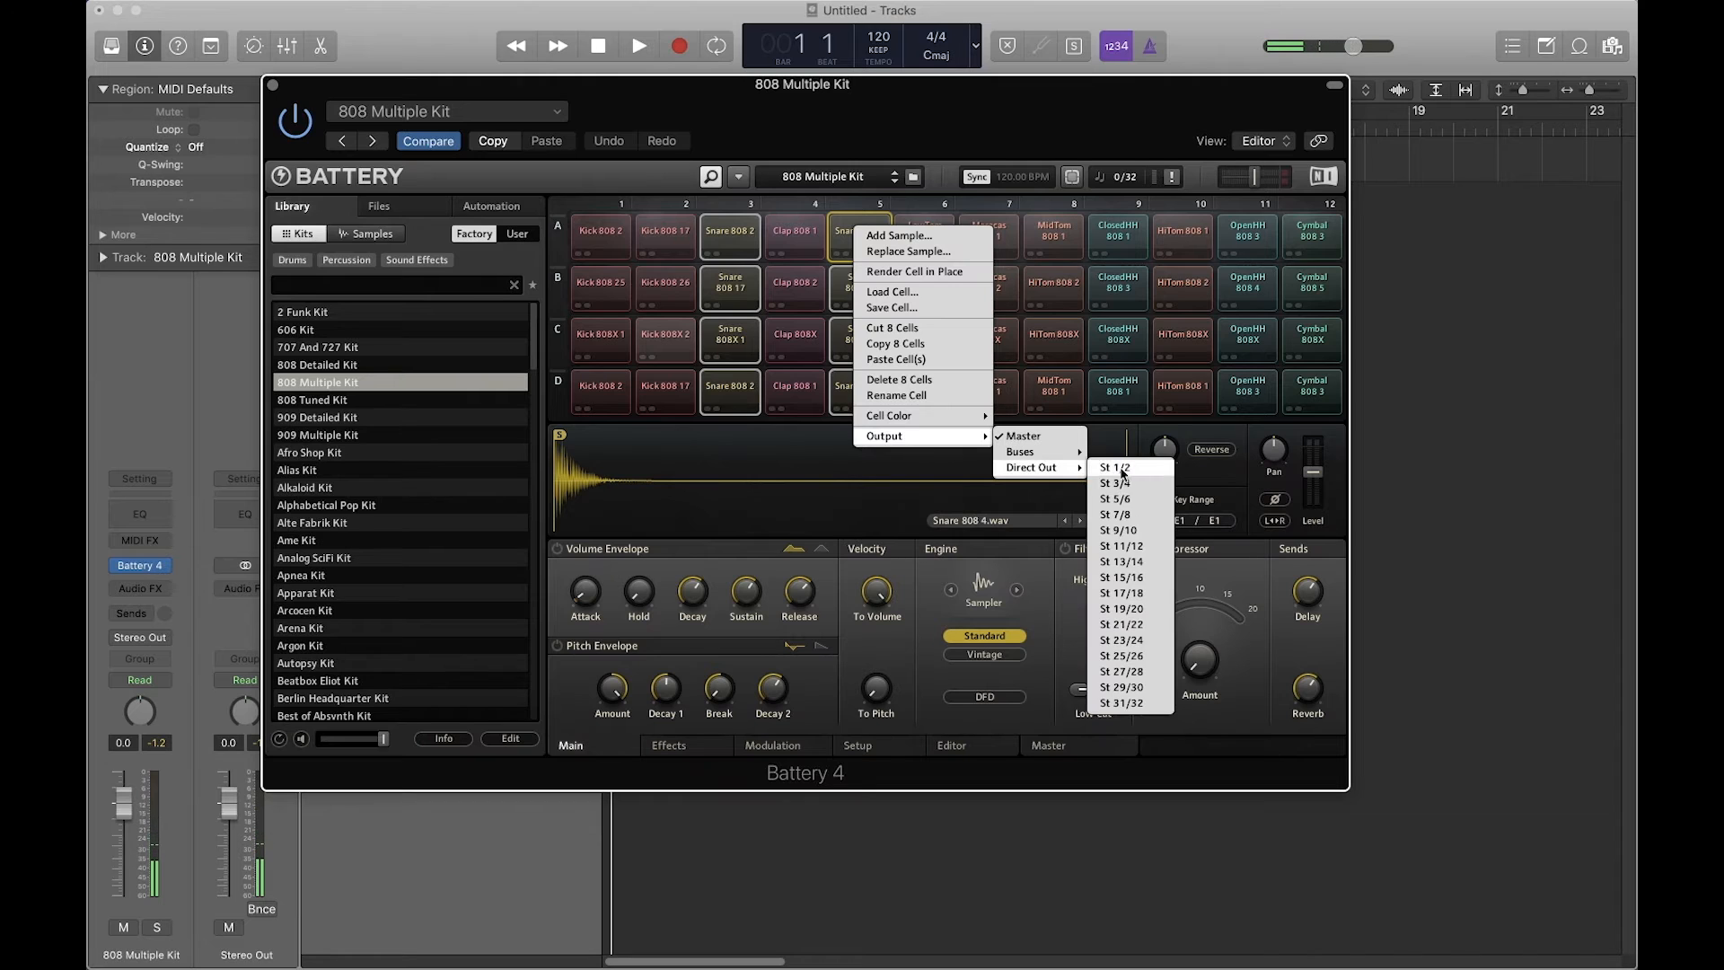
left_click(1114, 467)
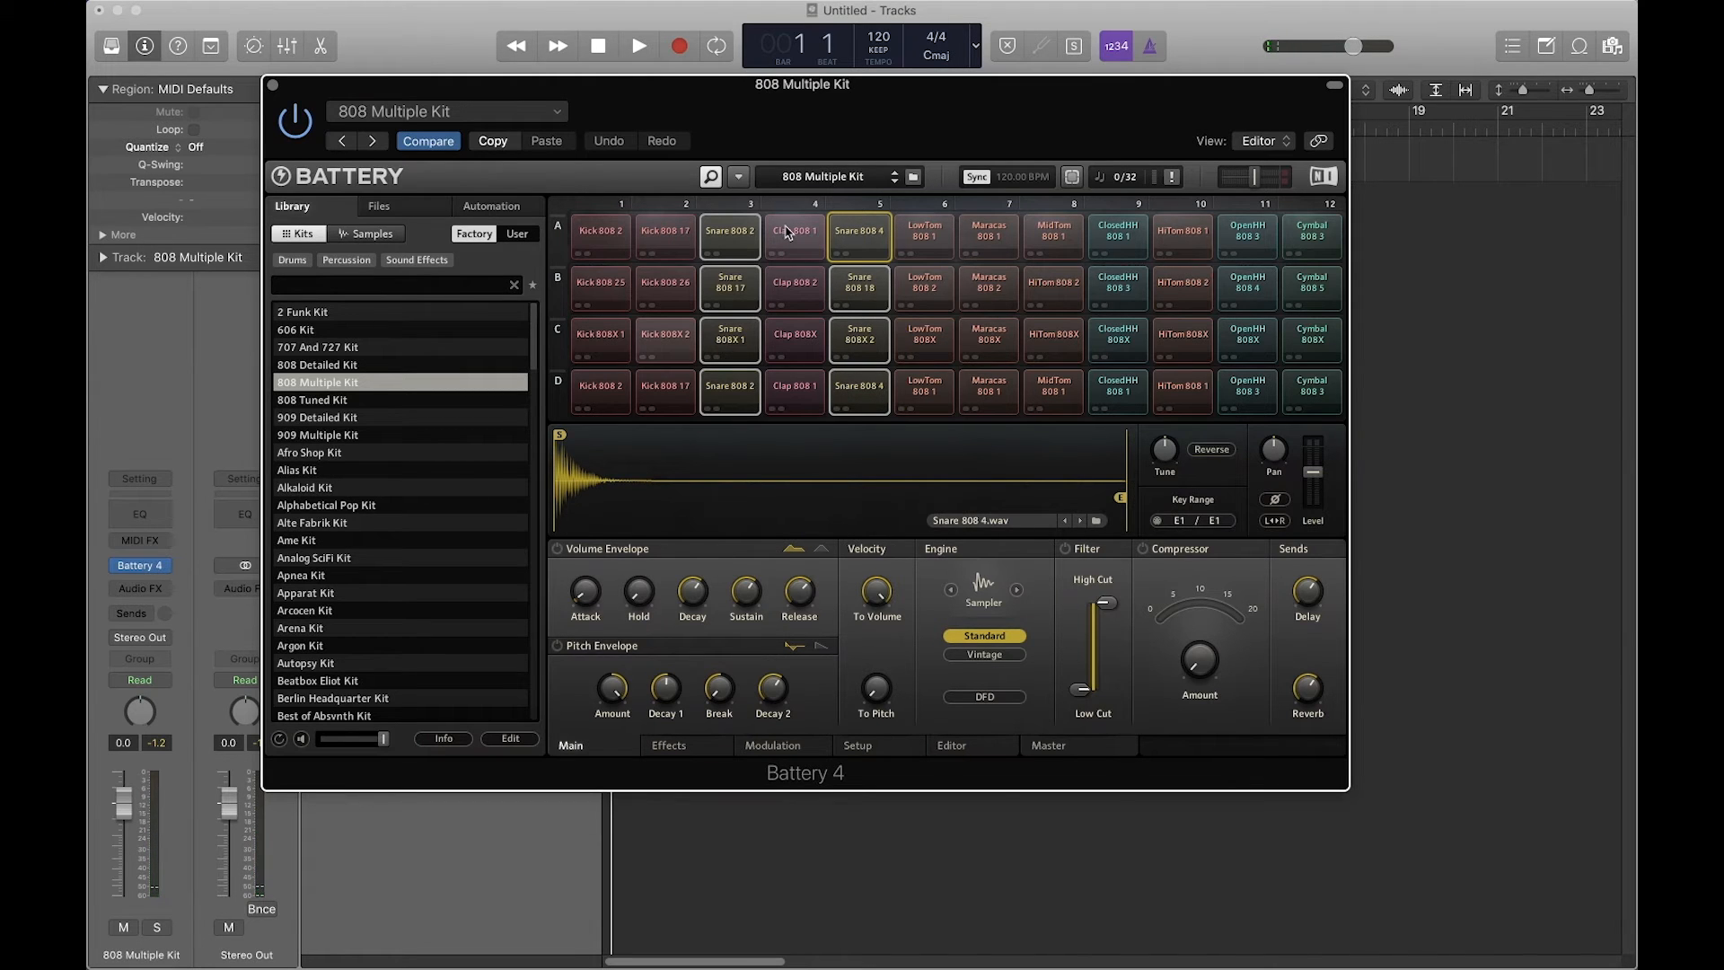
Step: Route the four clap pads in column 4 to Direct Out St 3/4
left_click(793, 235)
left_click(795, 287)
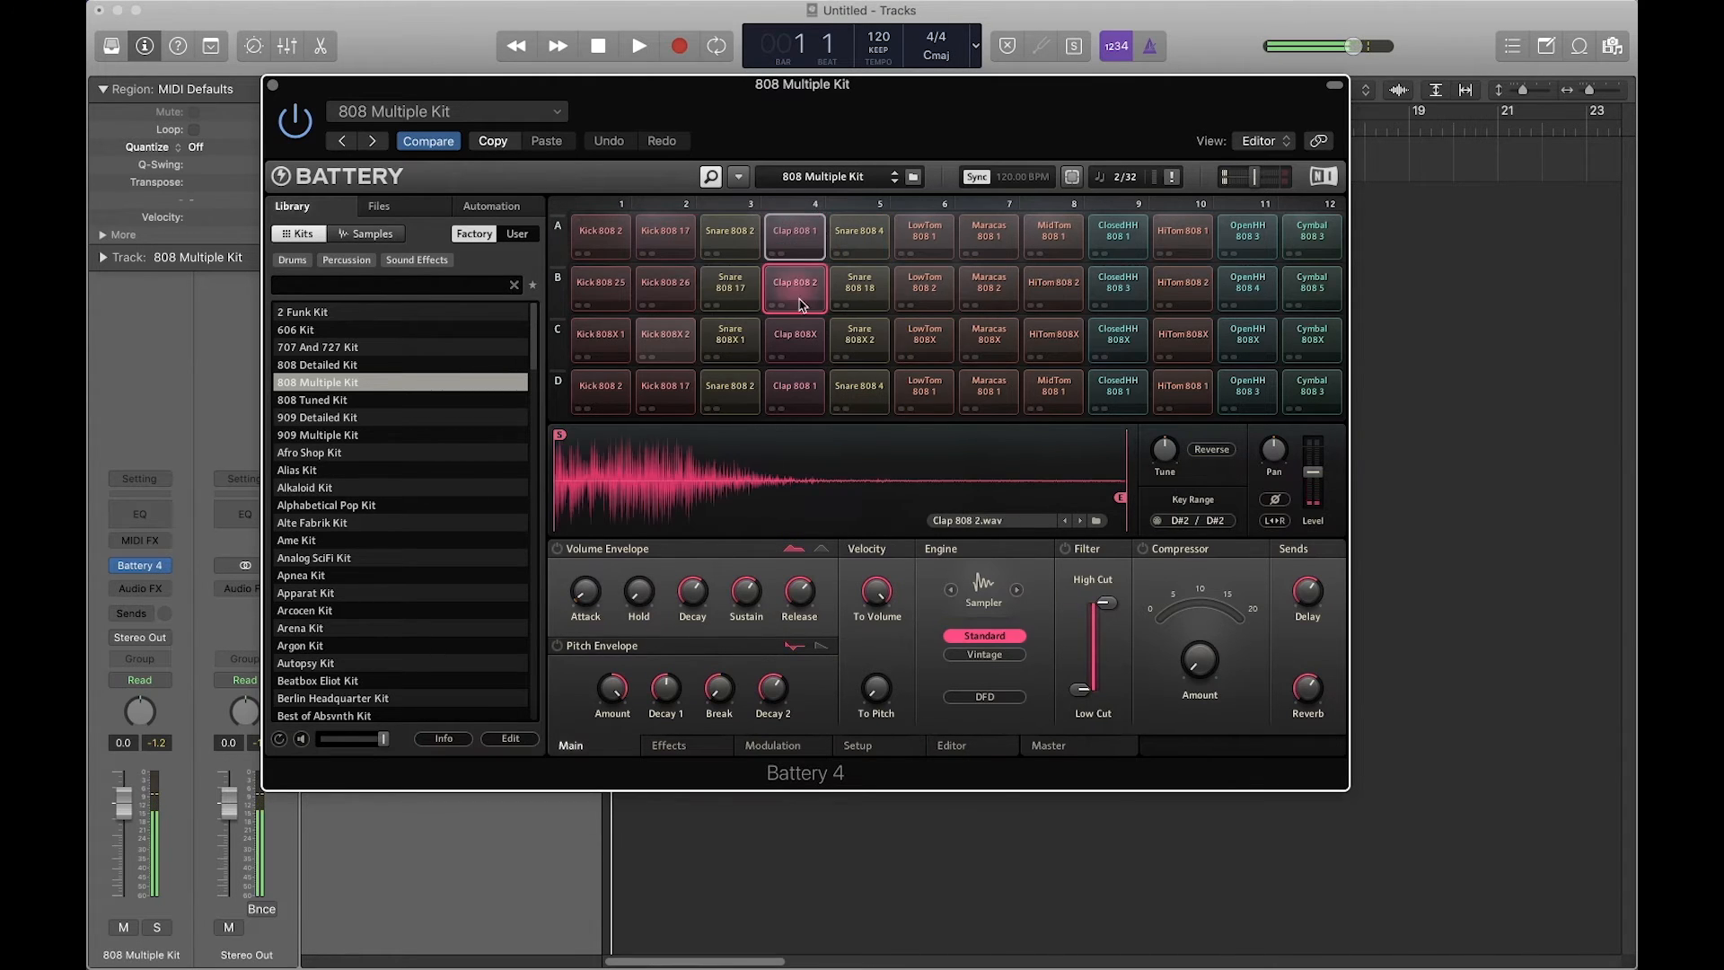
left_click(797, 339)
left_click(802, 397)
right_click(799, 395)
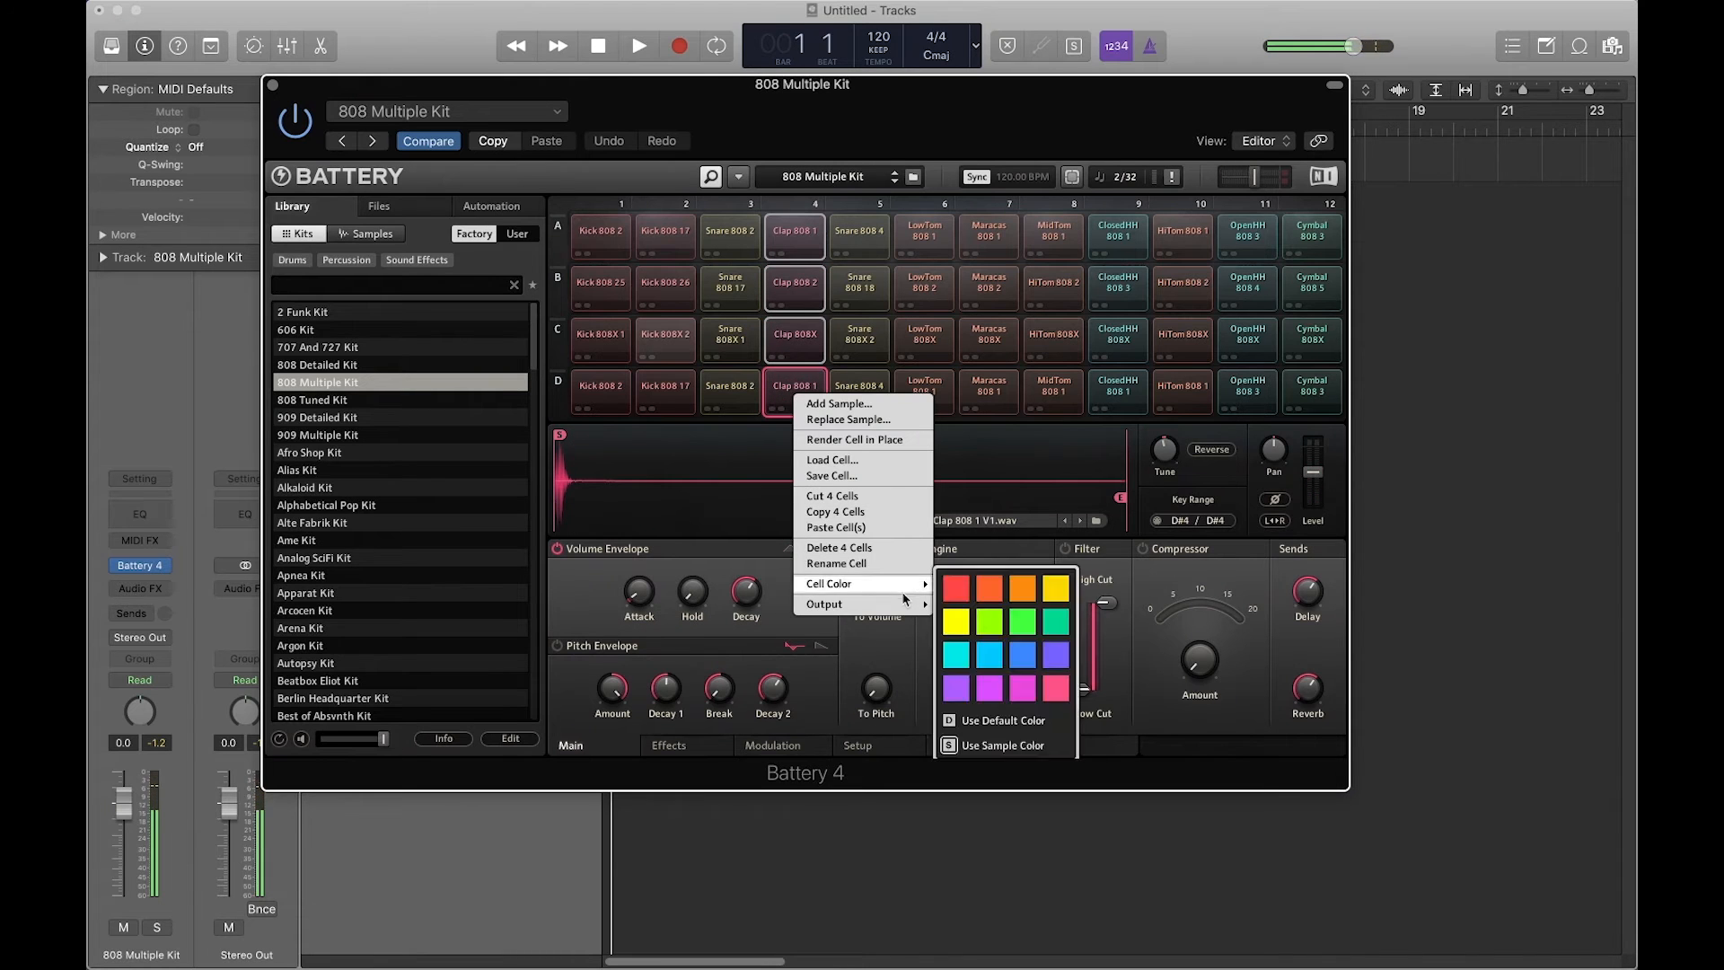
mouse_move(898, 604)
mouse_move(992, 637)
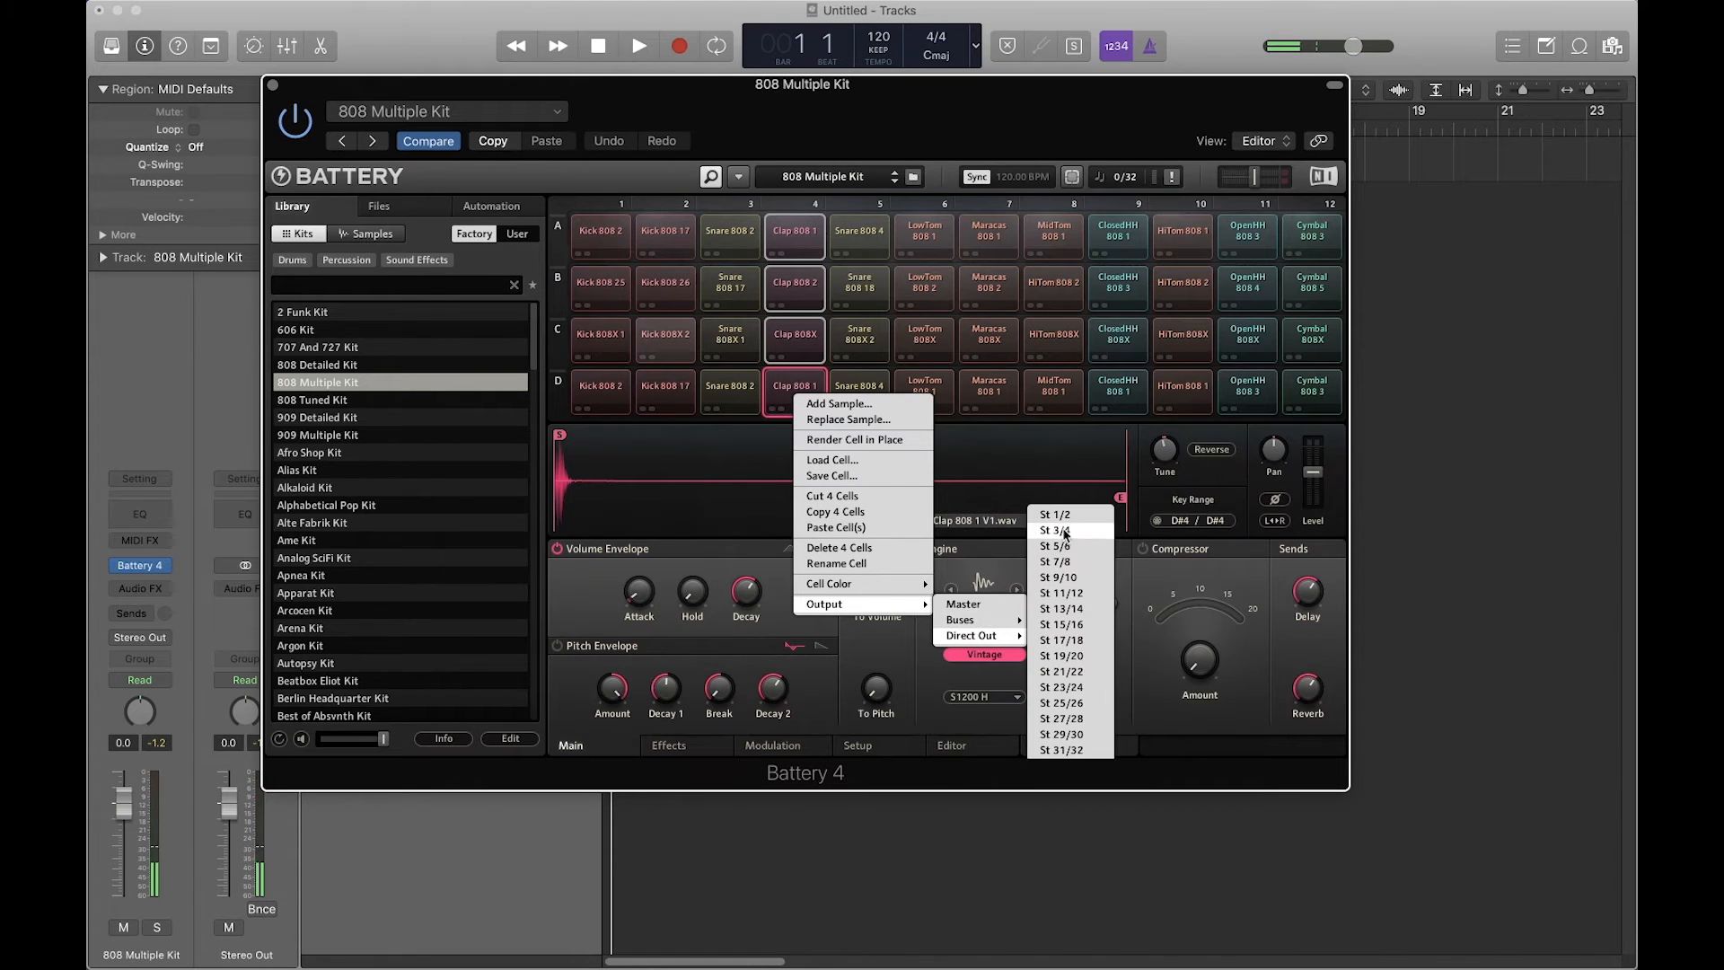
left_click(1067, 531)
Step: Select all twelve tom pads in Battery 4 columns 6, 8 and 10
left_click(925, 233)
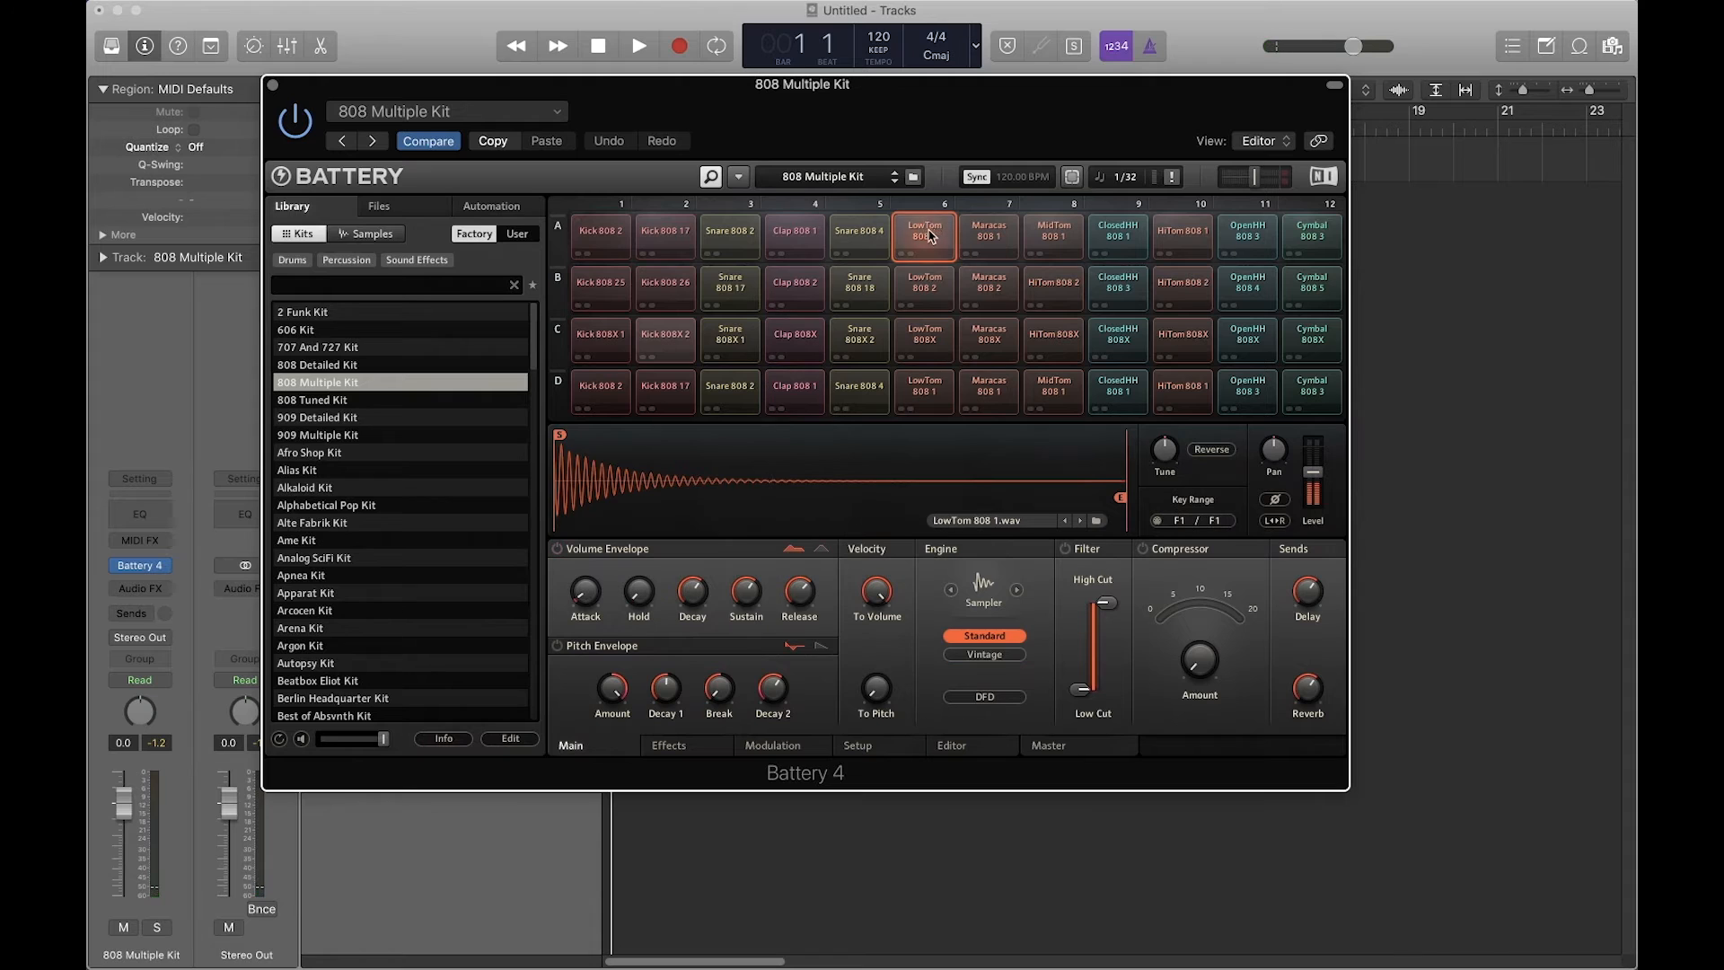
left_click(924, 286)
left_click(924, 337)
left_click(927, 373)
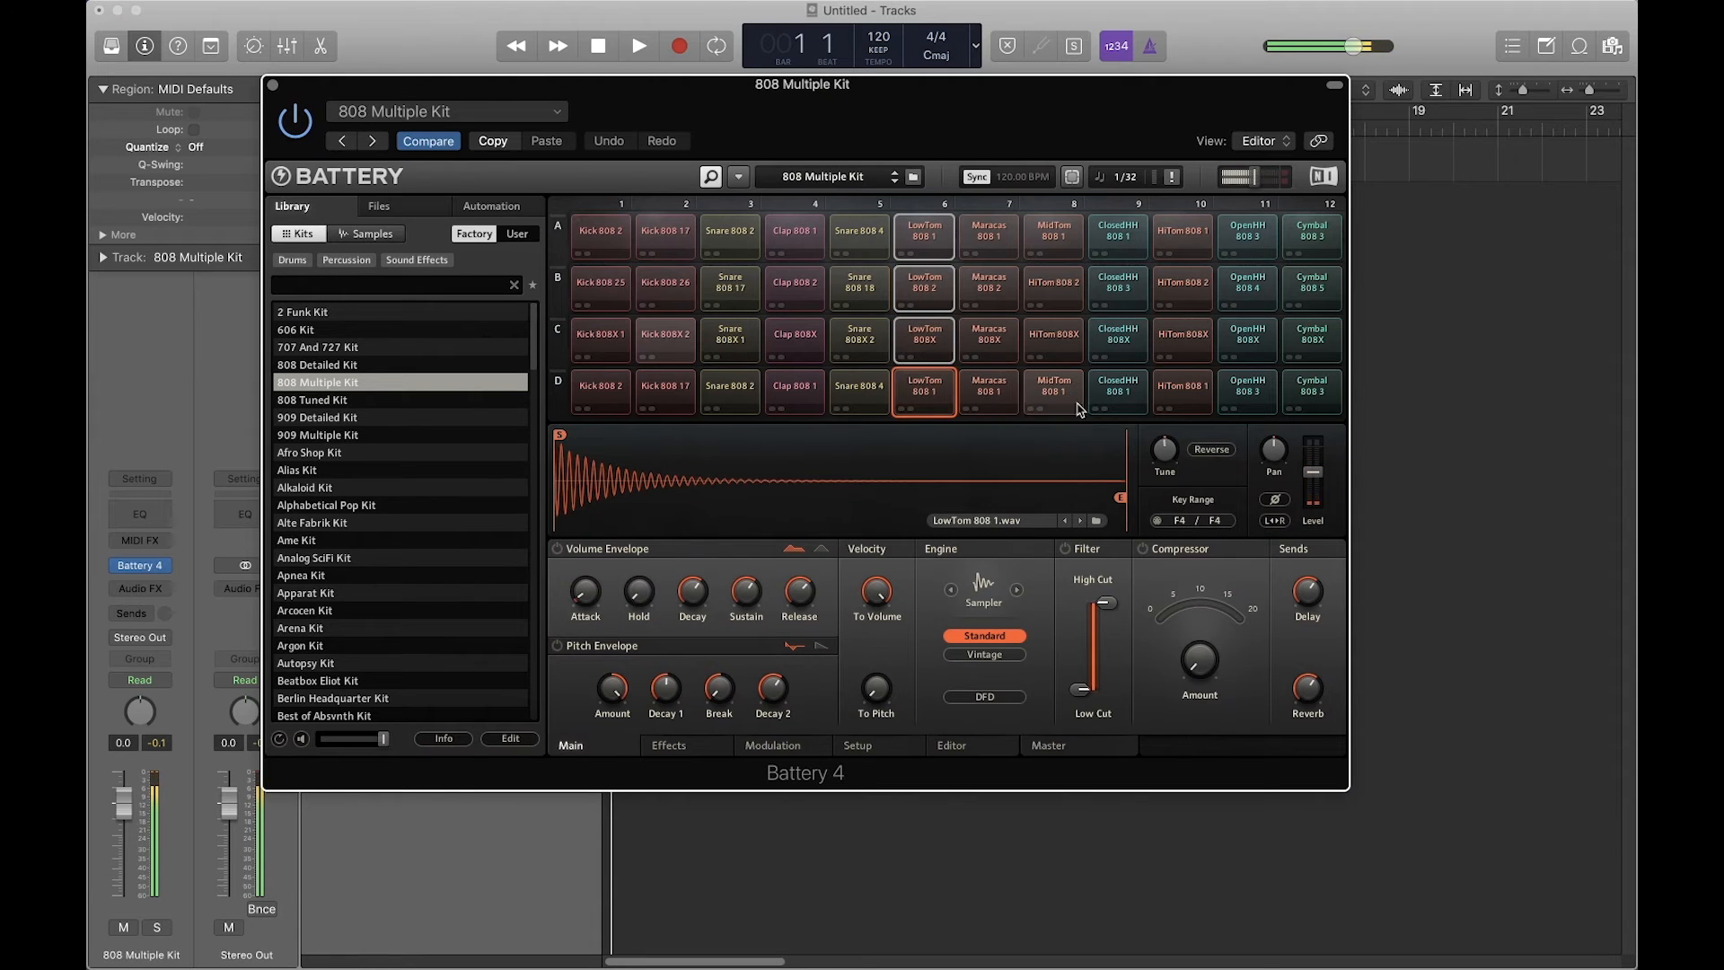
left_click(1054, 386)
left_click(1057, 324)
left_click(1054, 289, "super")
left_click(1053, 240, "super")
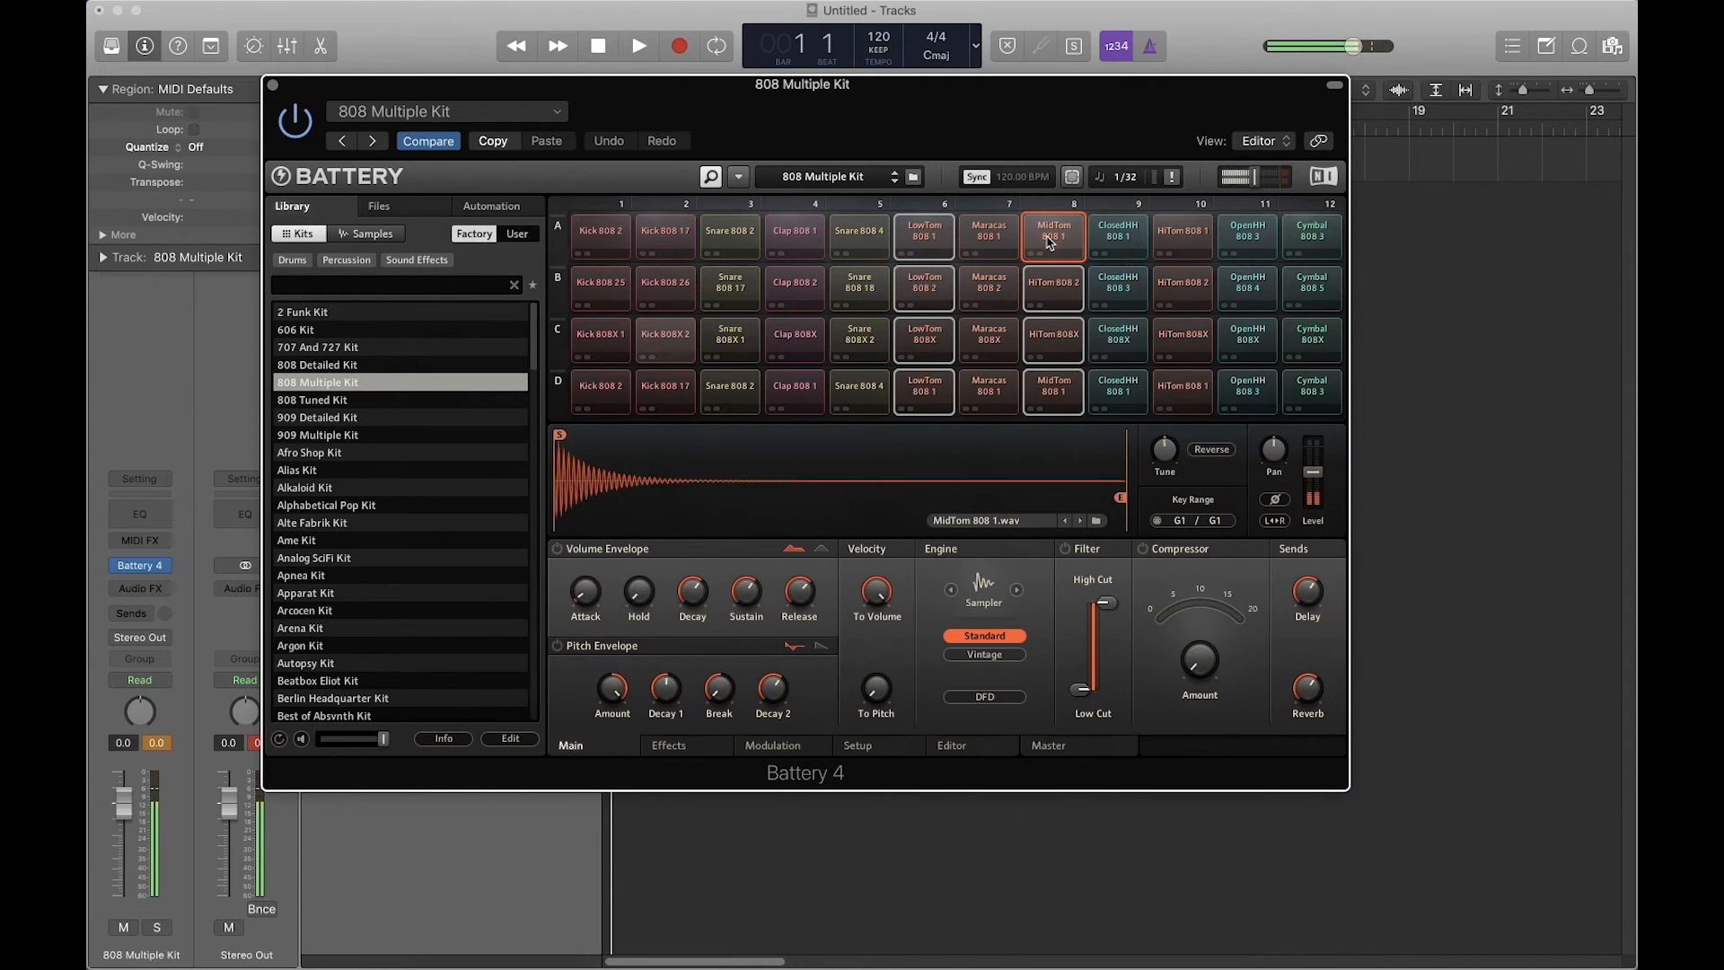
left_click(1185, 241, "super")
left_click(1186, 287, "super")
left_click(1183, 338, "super")
left_click(1184, 390, "super")
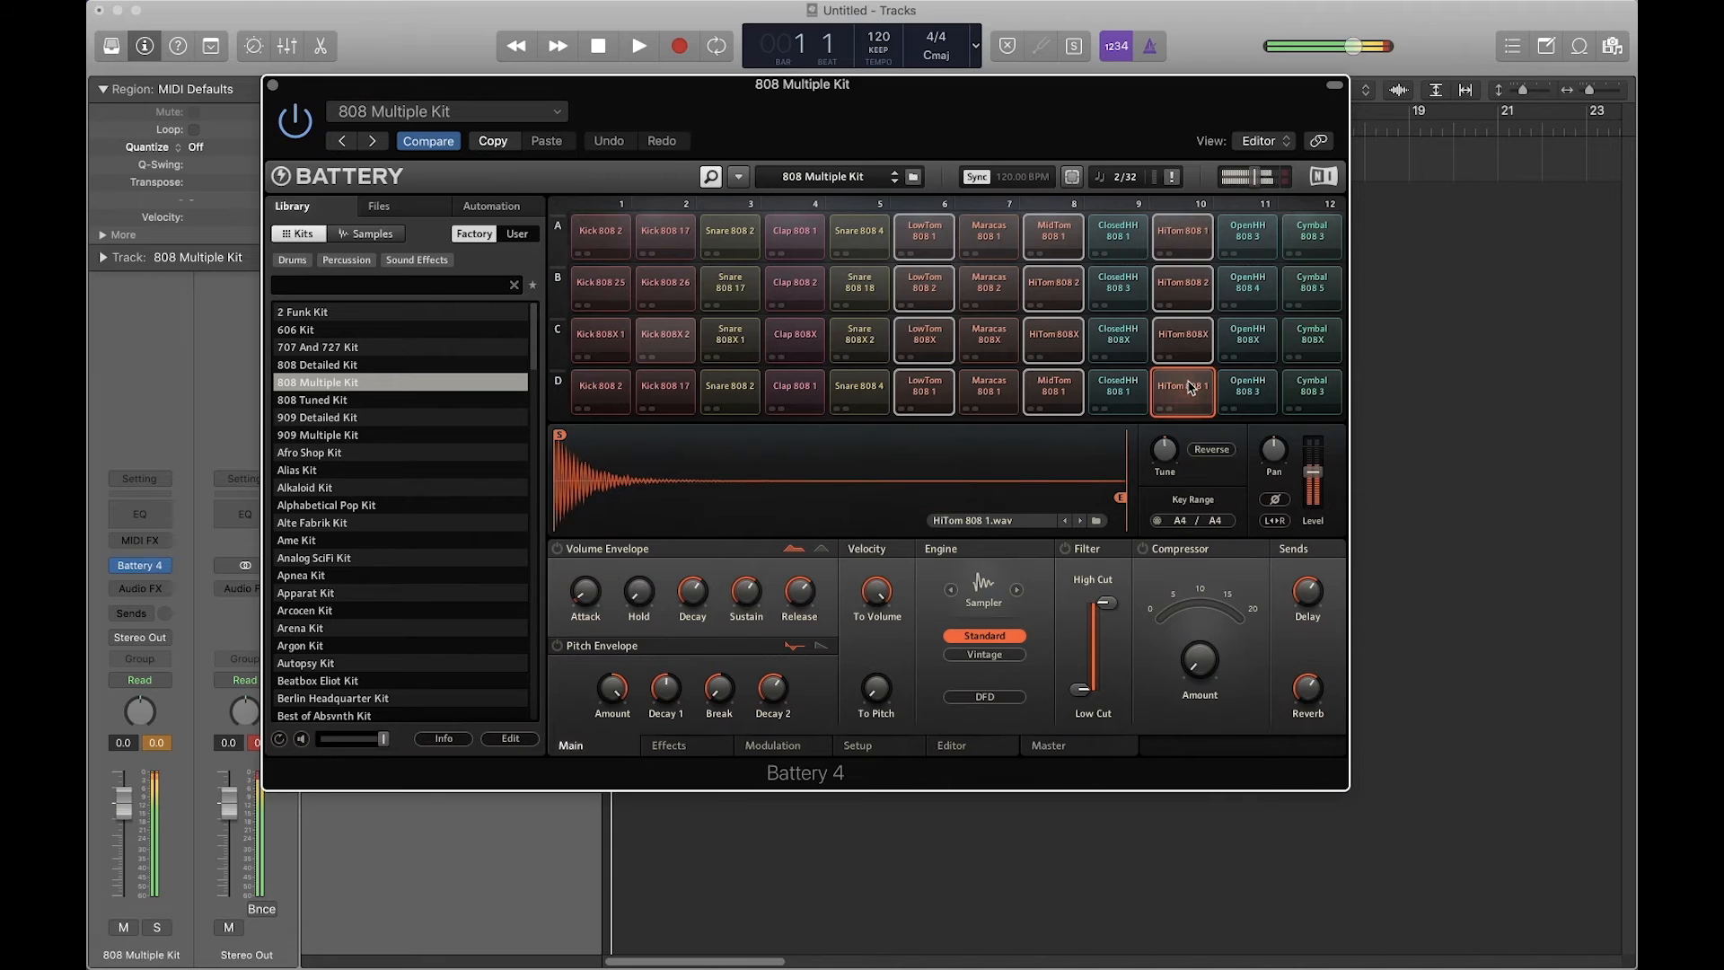
Step: Route the selected tom pads to Direct Out St 5/6
right_click(1184, 395)
mouse_move(1302, 609)
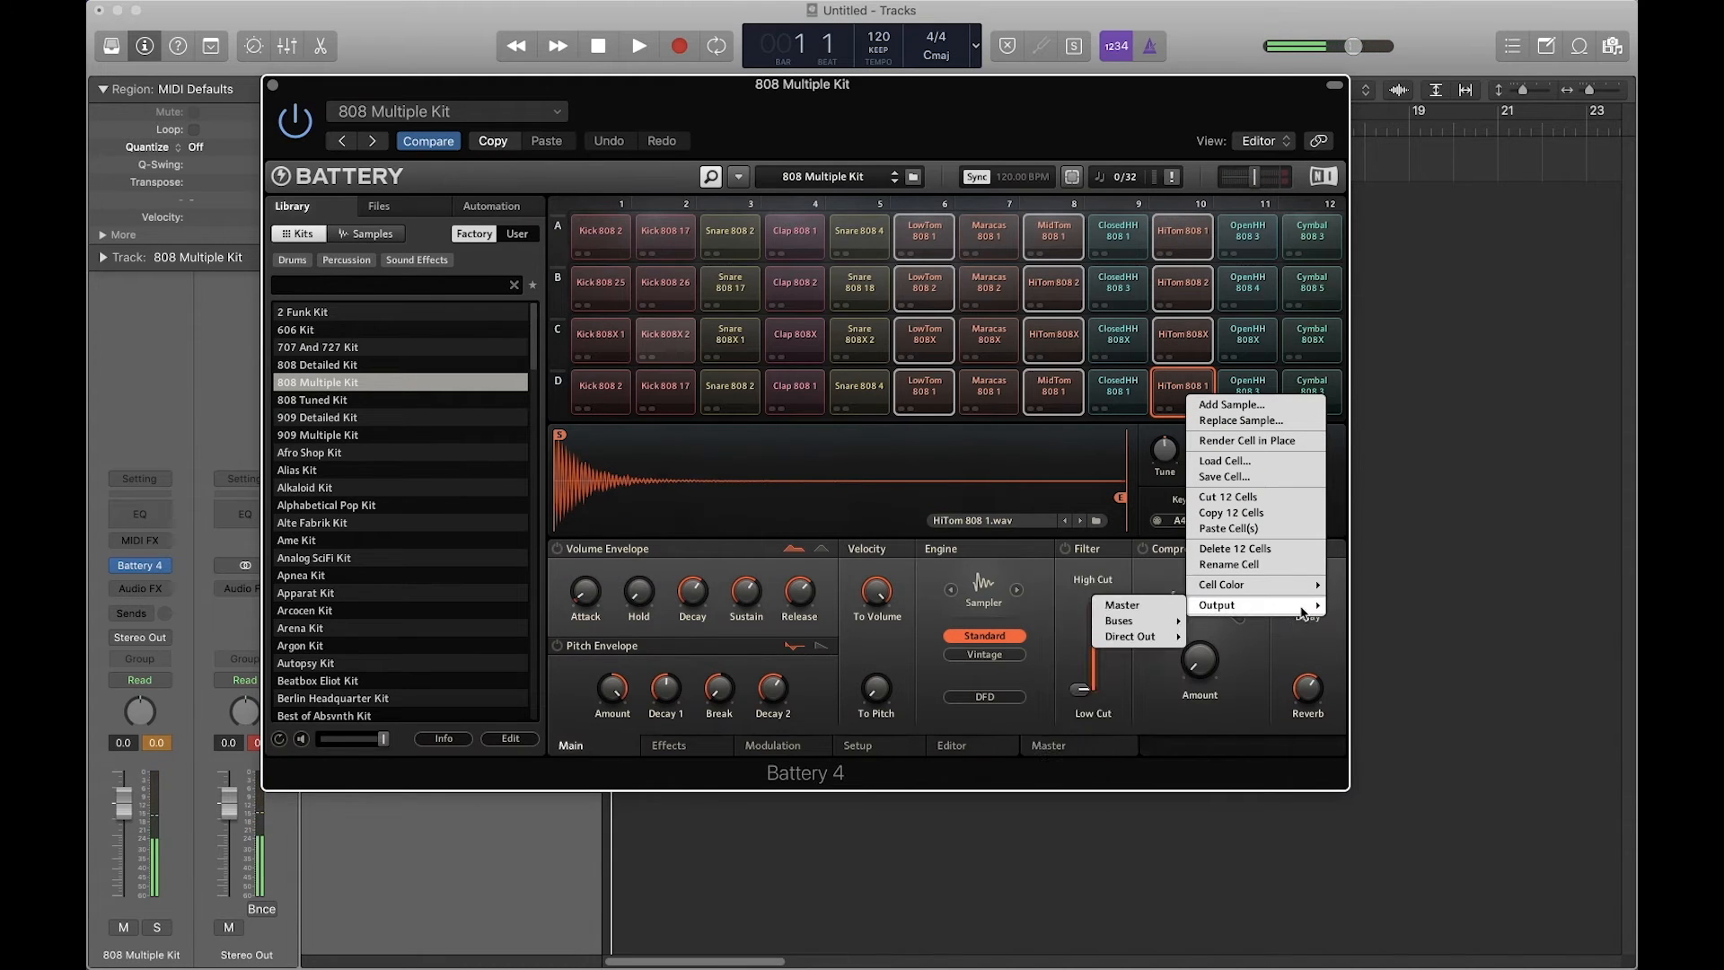
mouse_move(1136, 636)
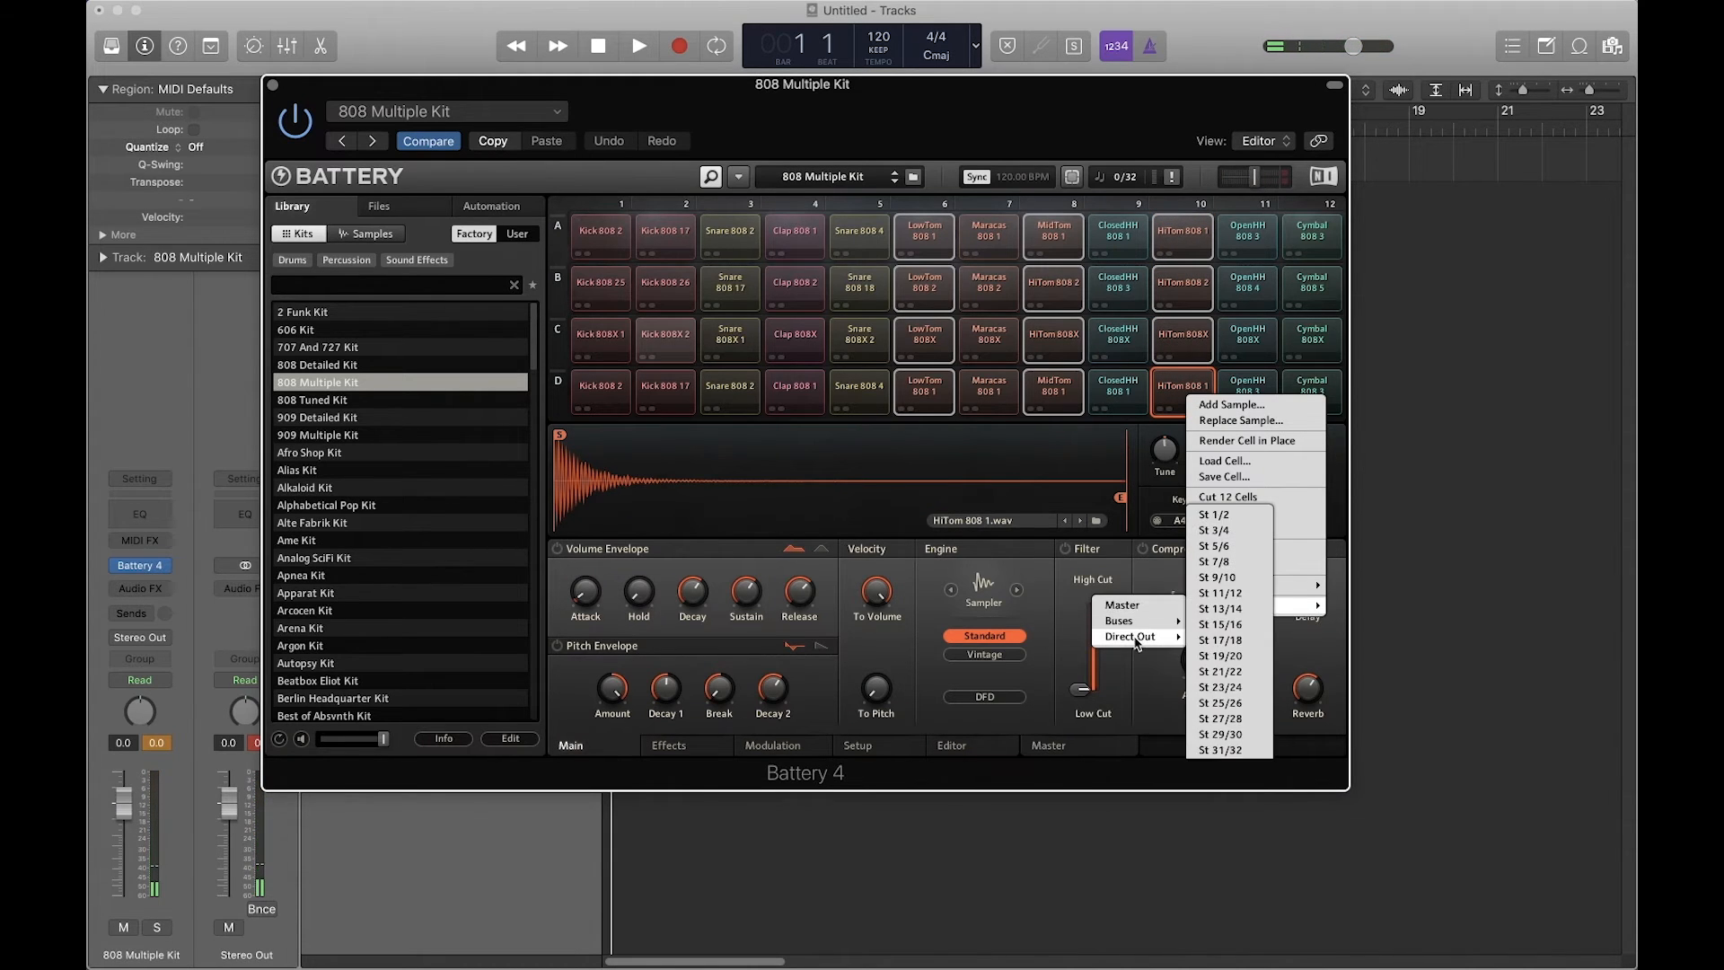
left_click(1235, 549)
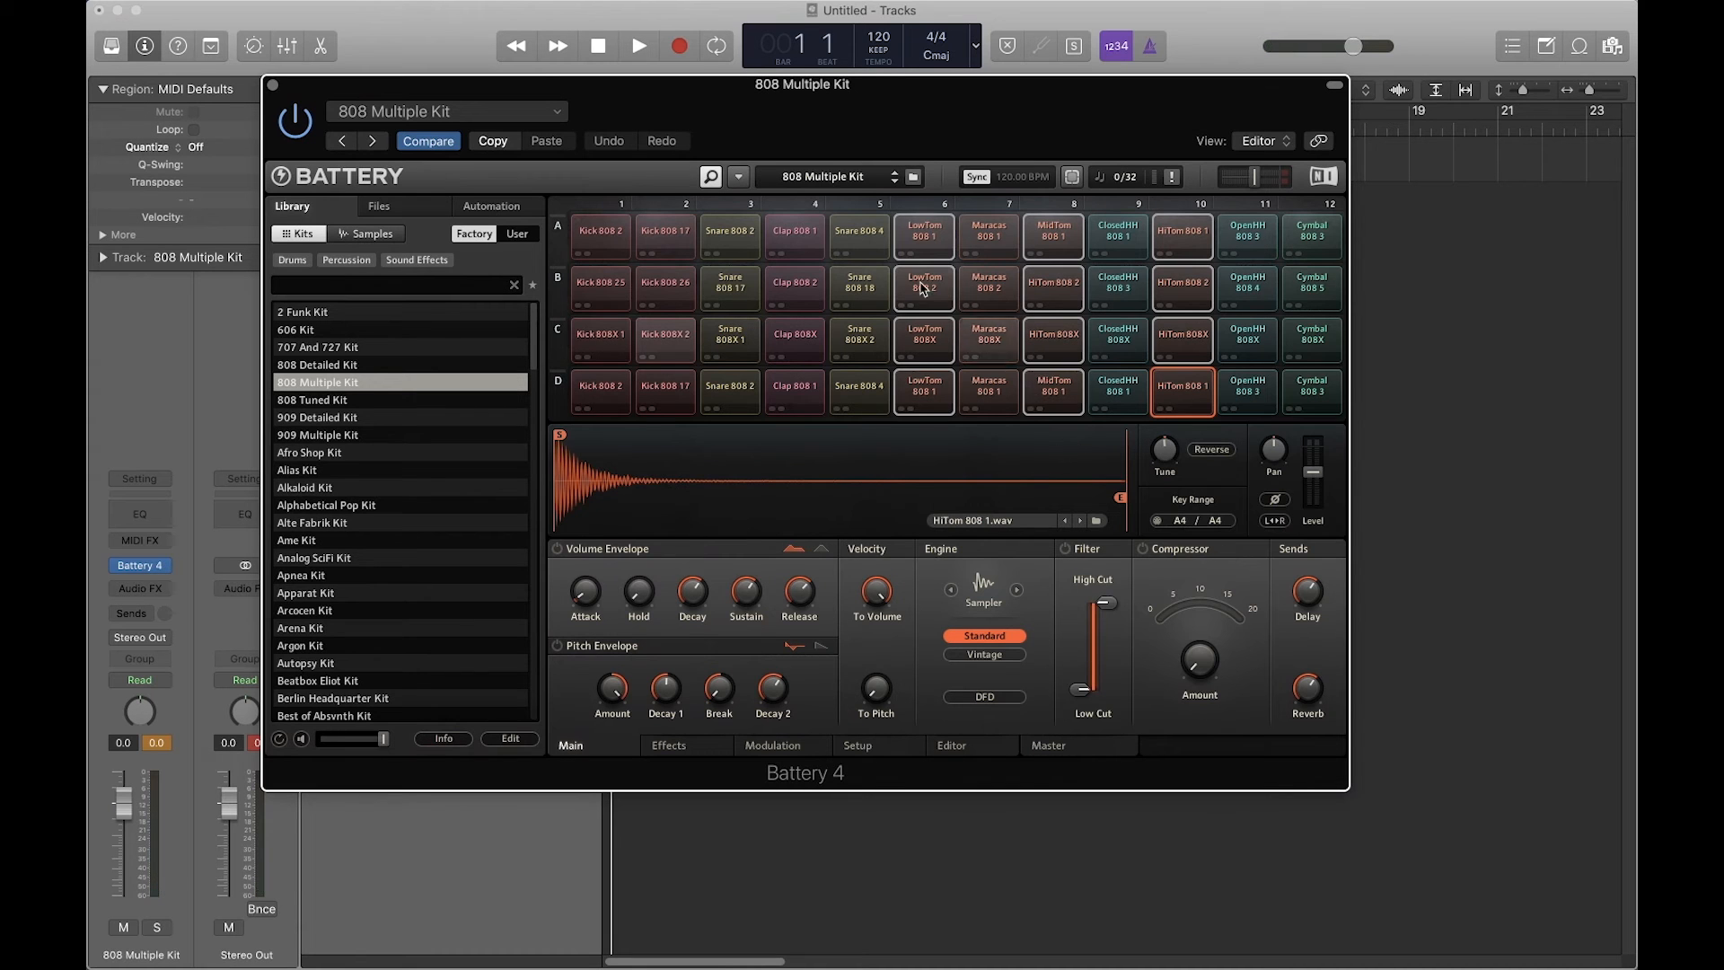
Step: Select the sixteen maracas, closed hi-hat, open hi-hat and cymbal pads in columns 7, 9, 11 and 12
left_click(989, 235)
left_click(993, 296, "super")
left_click(993, 339, "super")
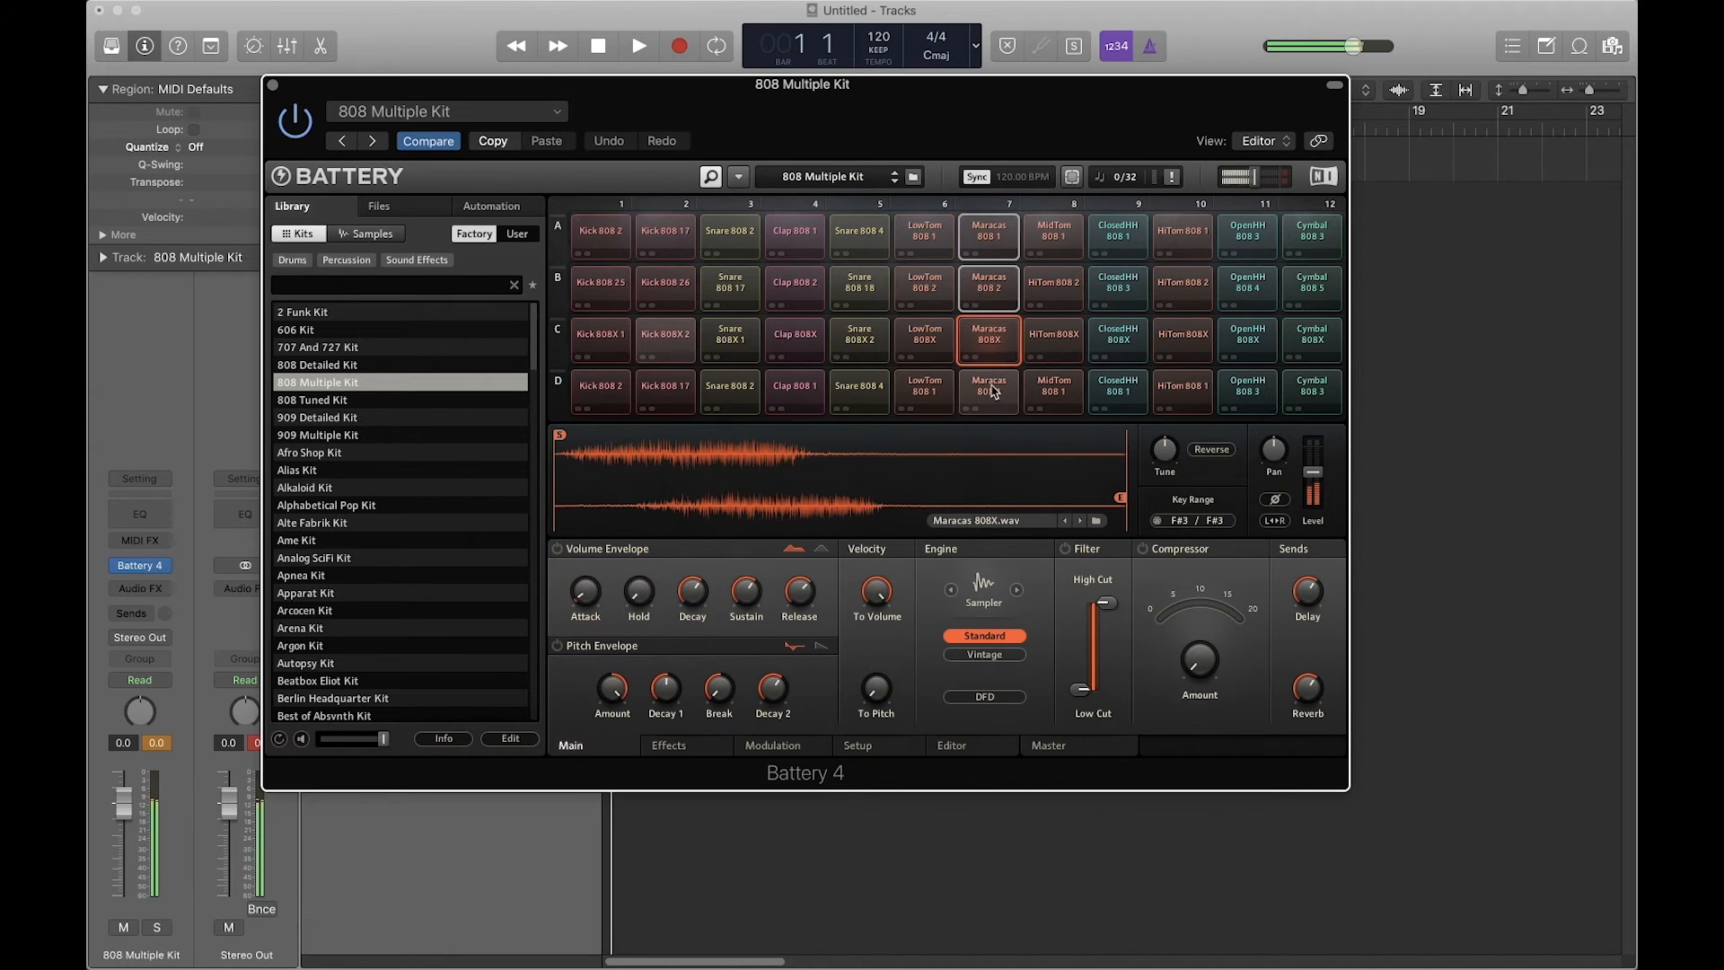
left_click(991, 392, "super")
left_click(1118, 393, "super")
left_click(1118, 339, "super")
left_click(1118, 287, "super")
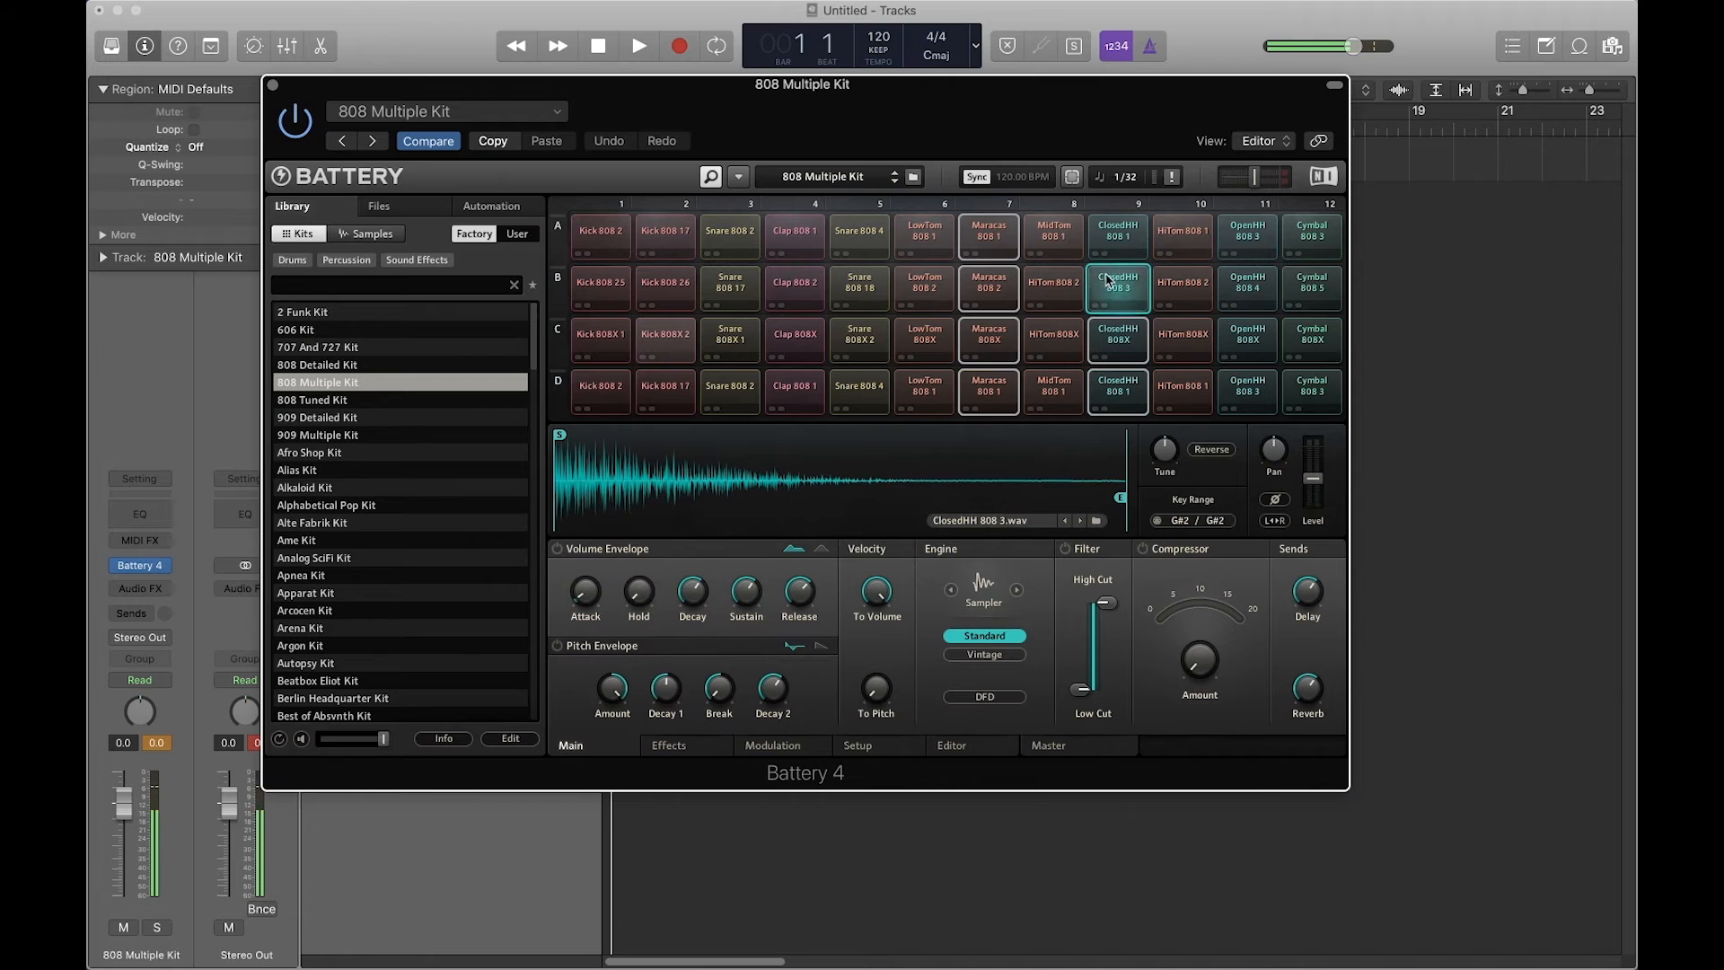
left_click(1118, 235, "super")
left_click(1240, 236, "super")
left_click(1248, 287, "super")
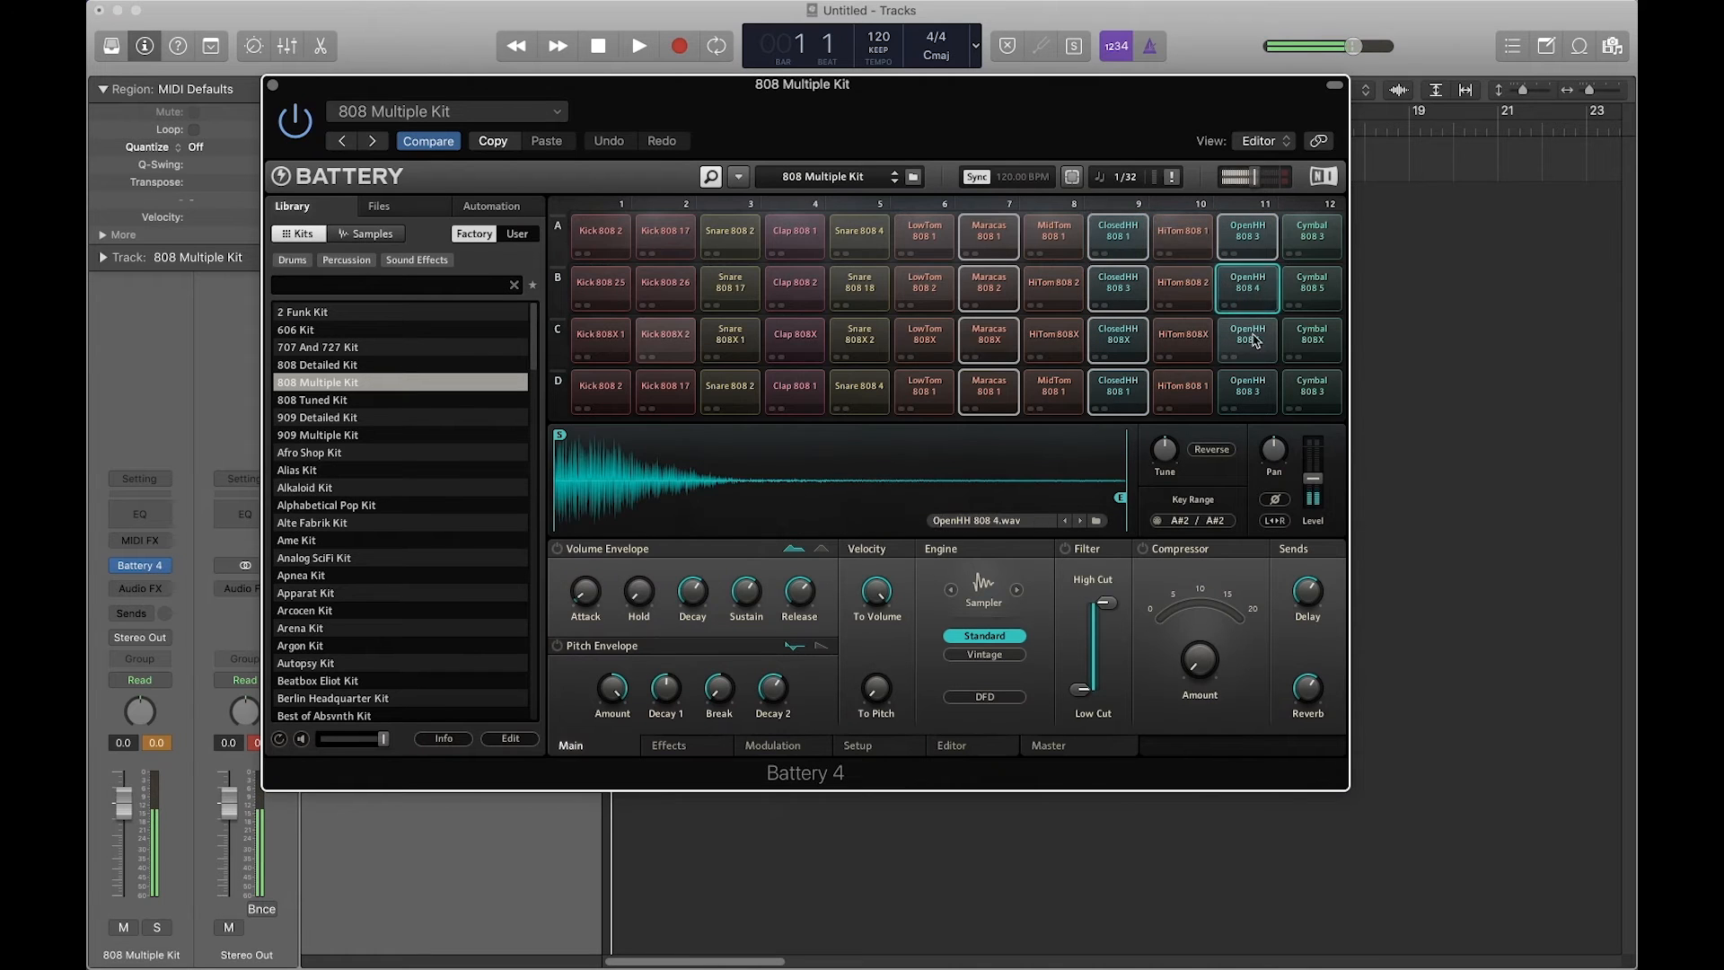
left_click(1247, 339, "super")
left_click(1253, 393, "super")
left_click(1312, 393, "super")
left_click(1312, 340, "super")
left_click(1312, 288, "super")
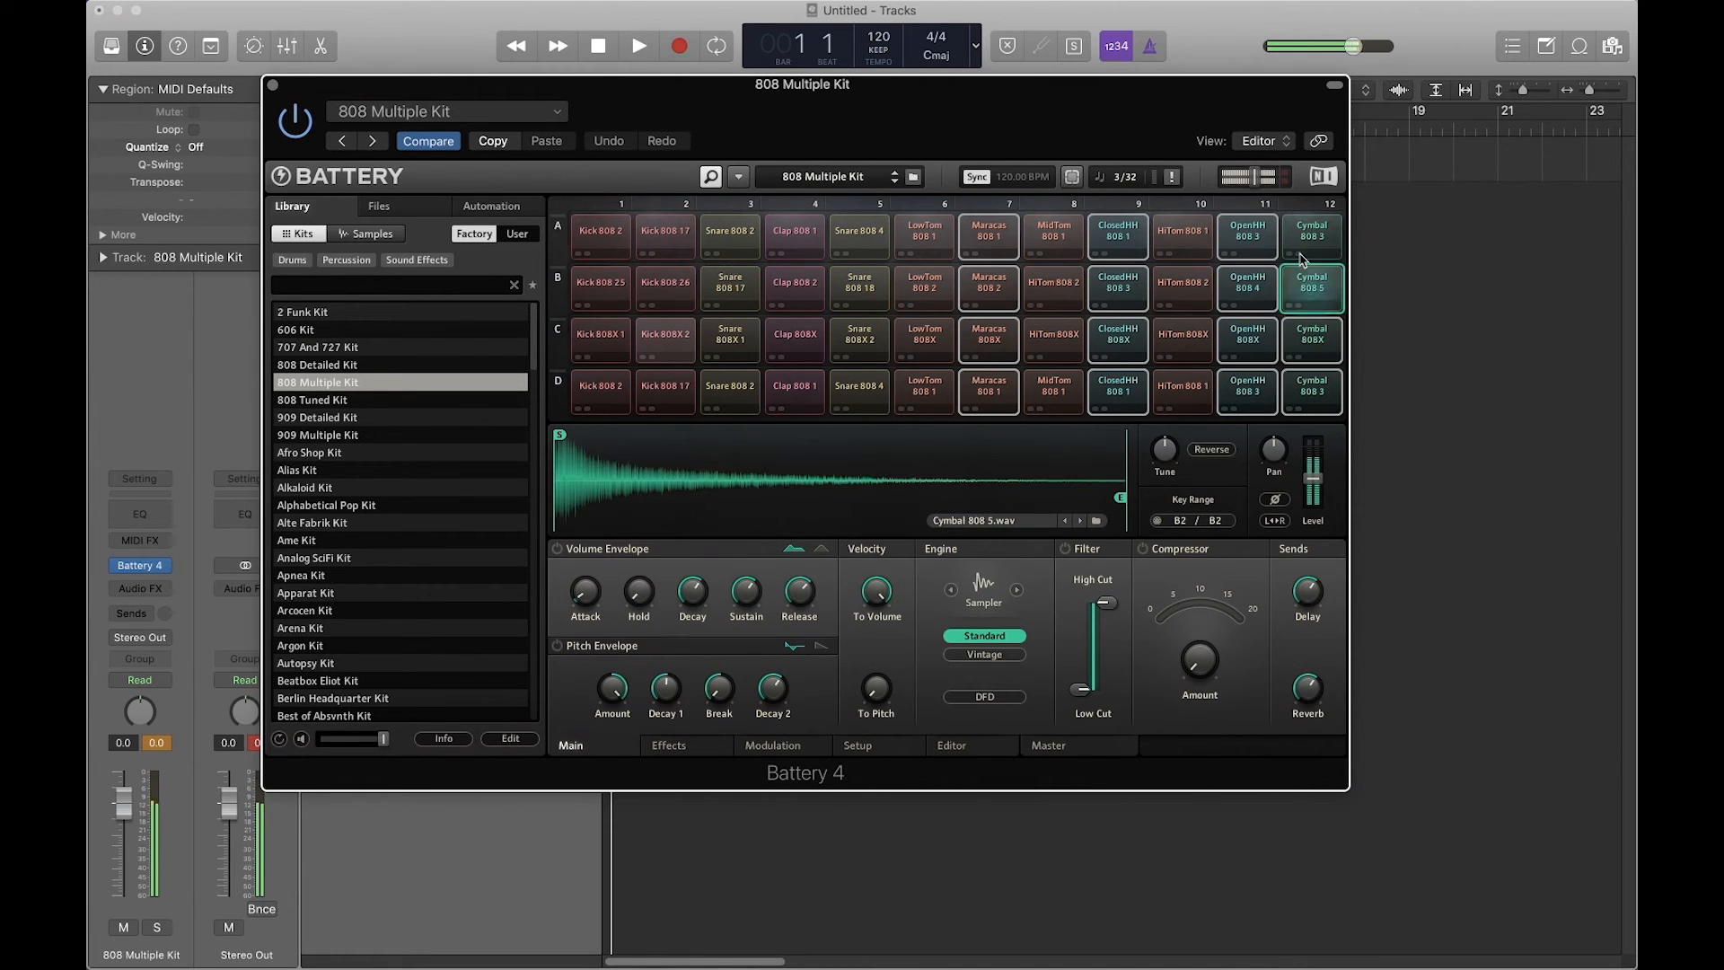
left_click(1312, 235, "super")
Step: Route the selected maracas, hi-hat and cymbal pads to Direct Out St 7/8
right_click(1297, 242)
mouse_move(1248, 454)
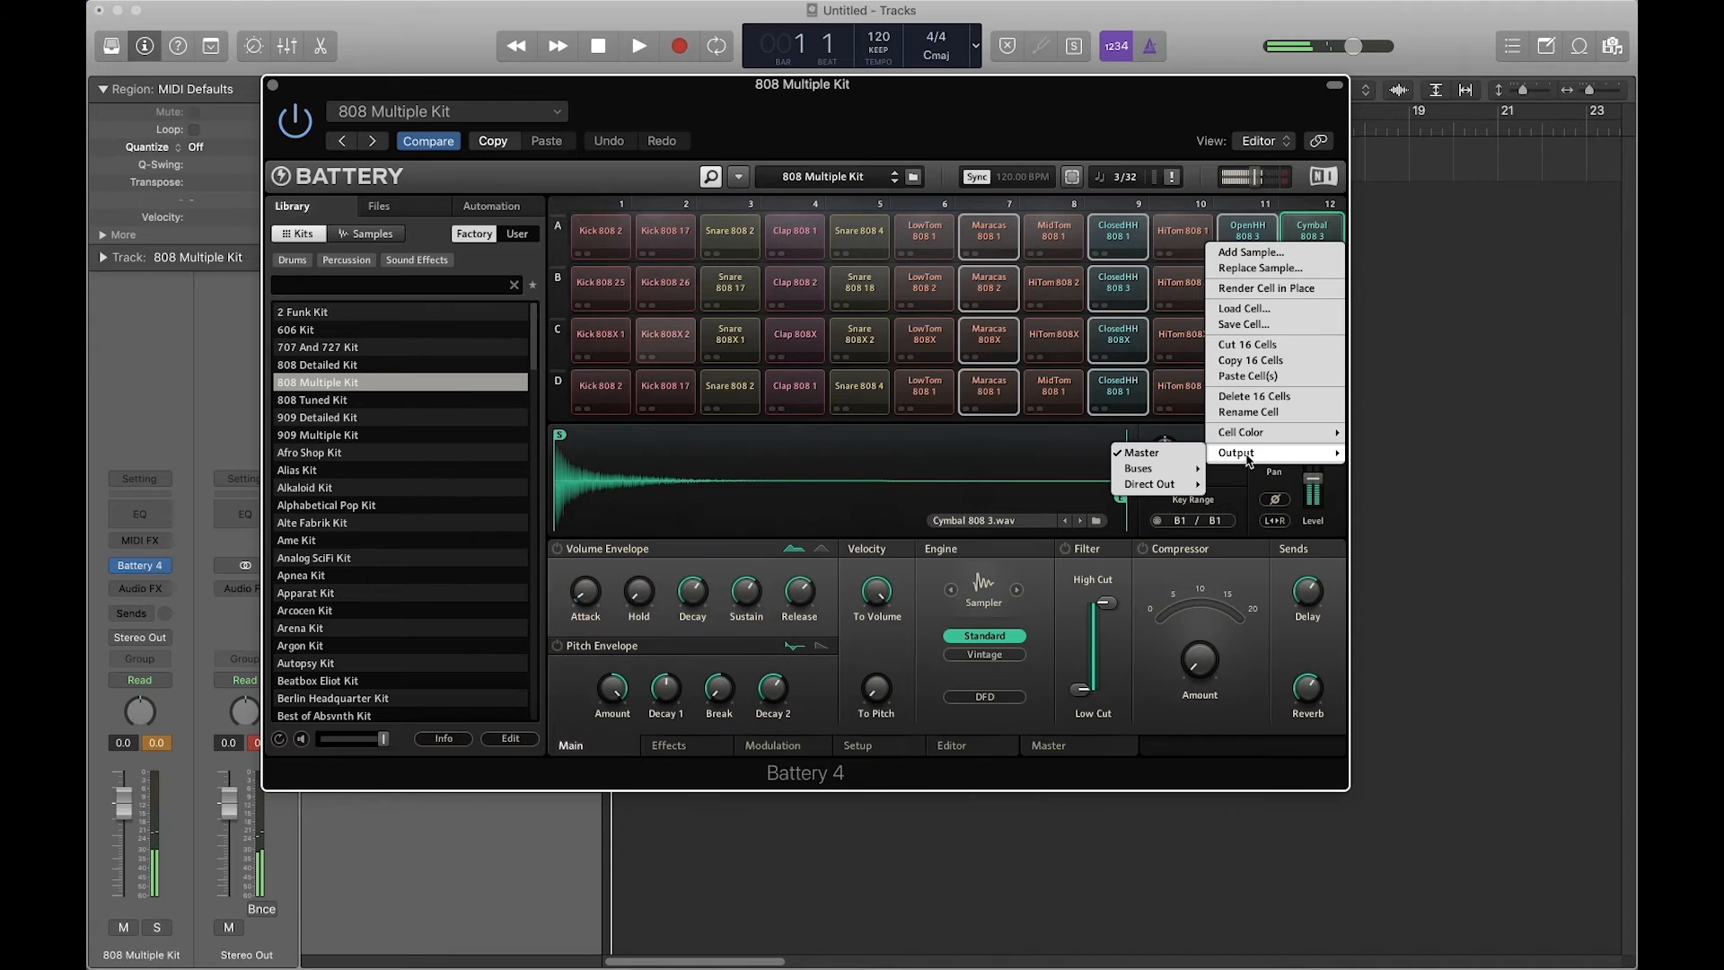
mouse_move(1152, 489)
left_click(1266, 542)
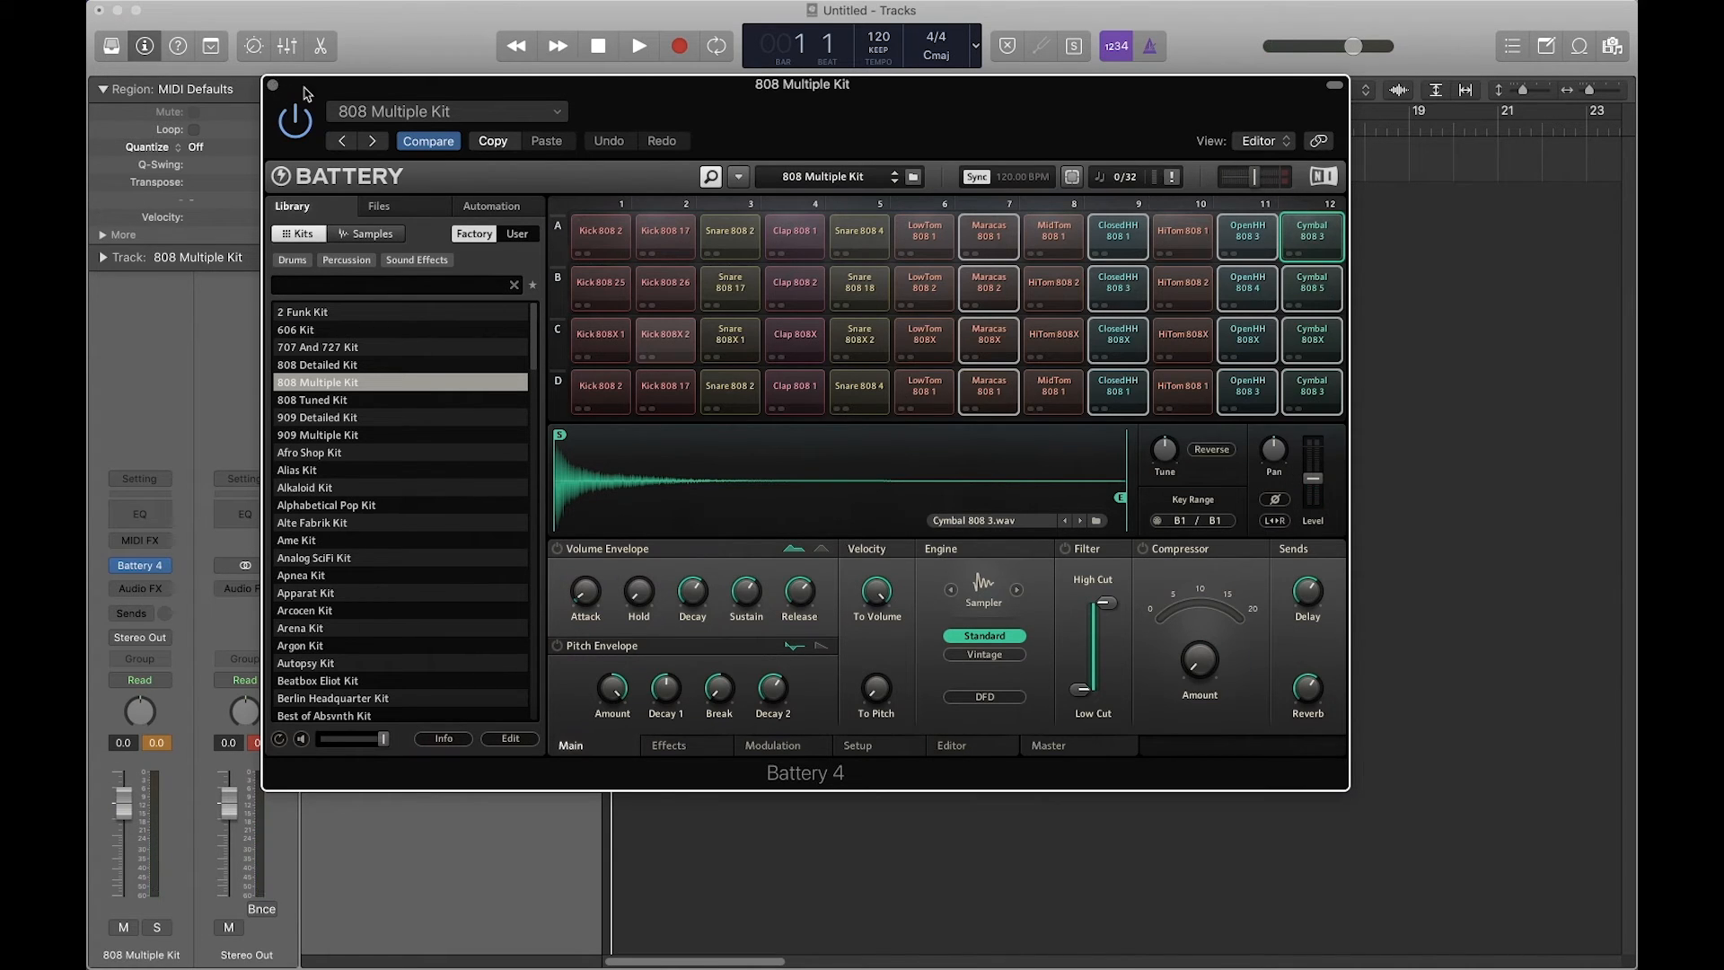
Step: Close the Battery 4 plug-in window and display the Mixer below the tracks
left_click_drag(306, 93, 592, 247)
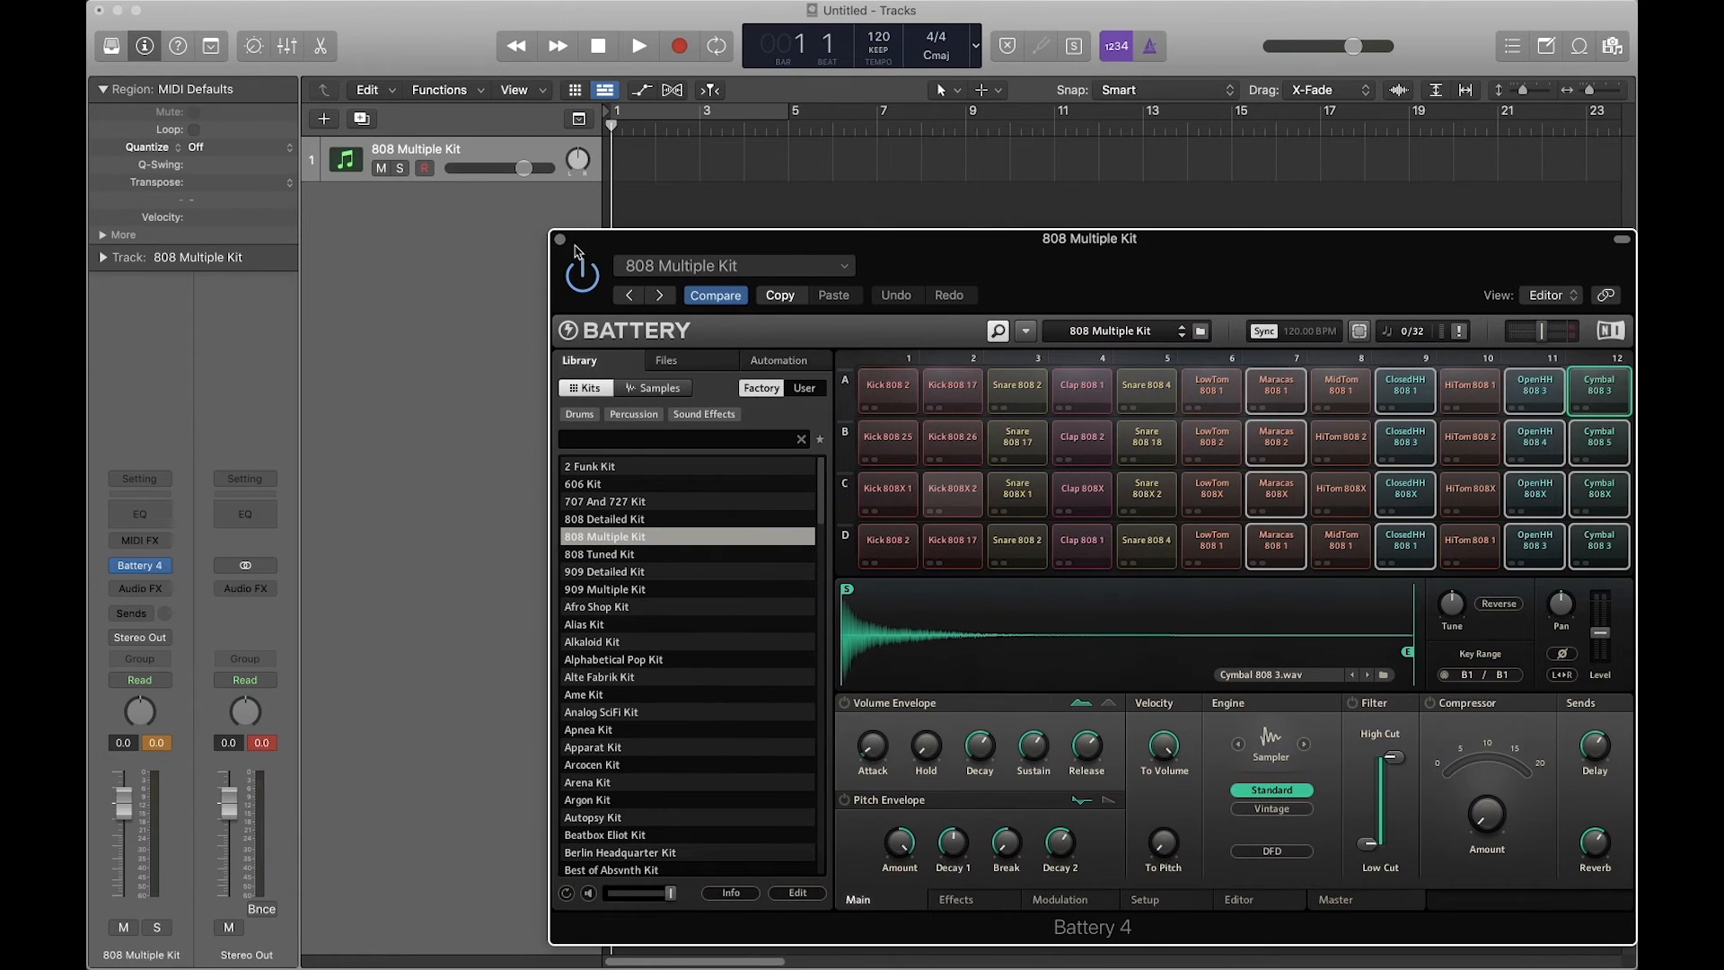
left_click(561, 241)
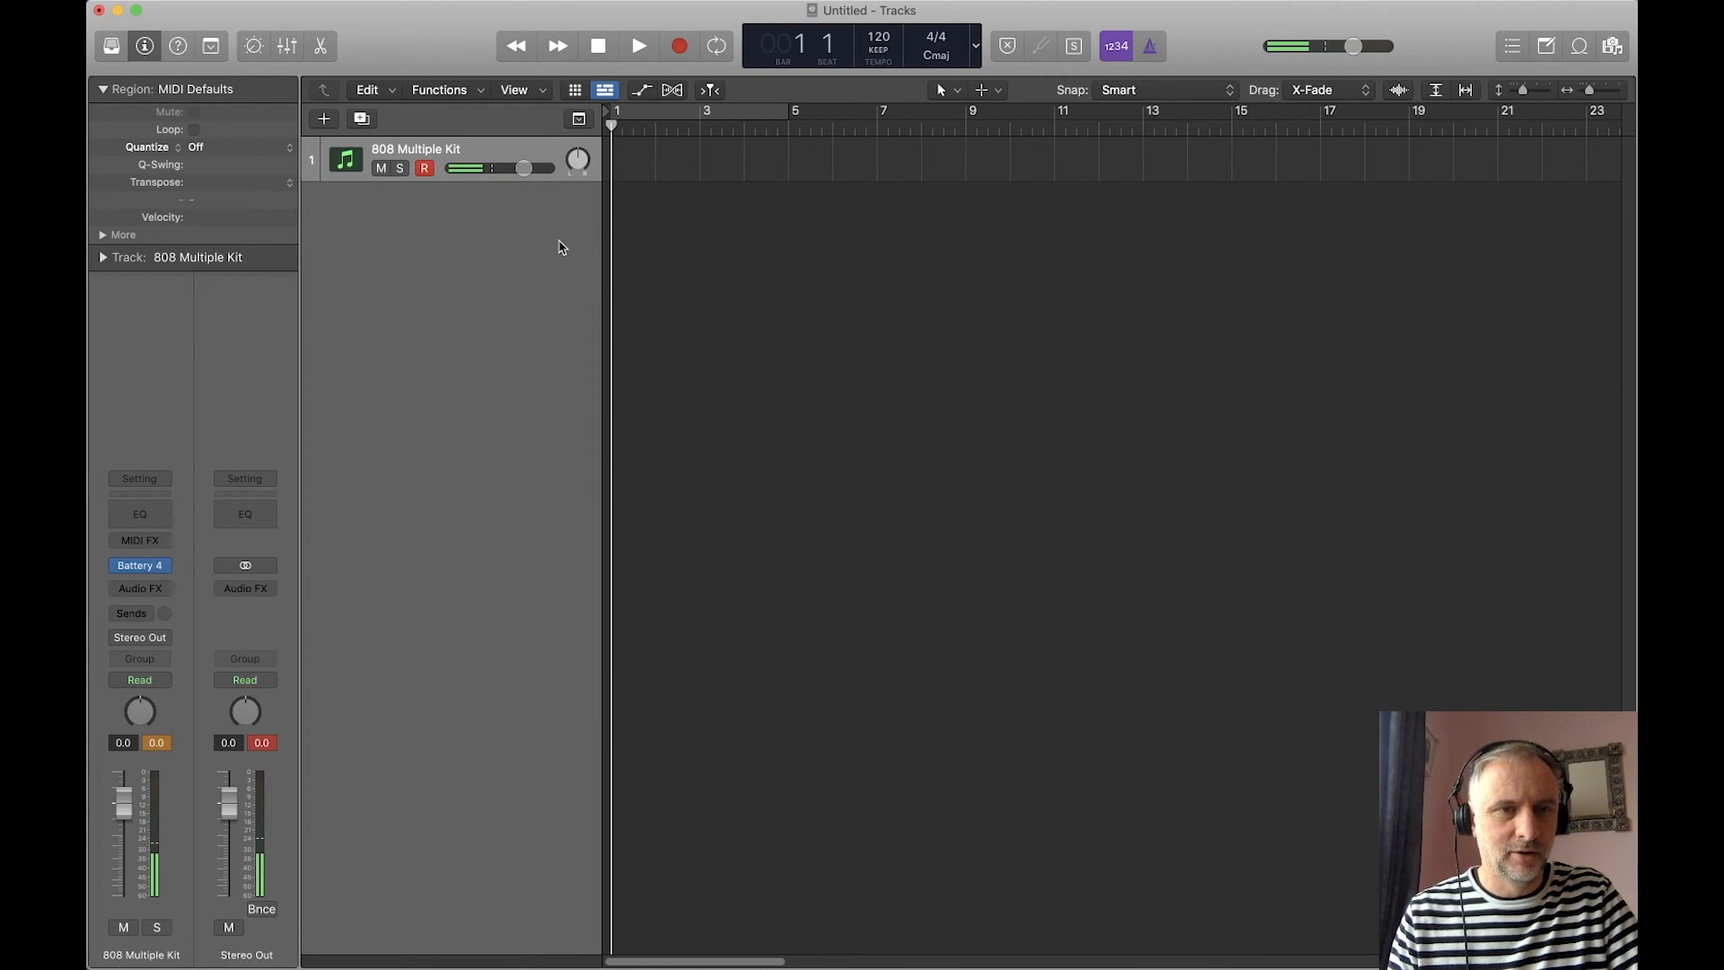
left_click(298, 43)
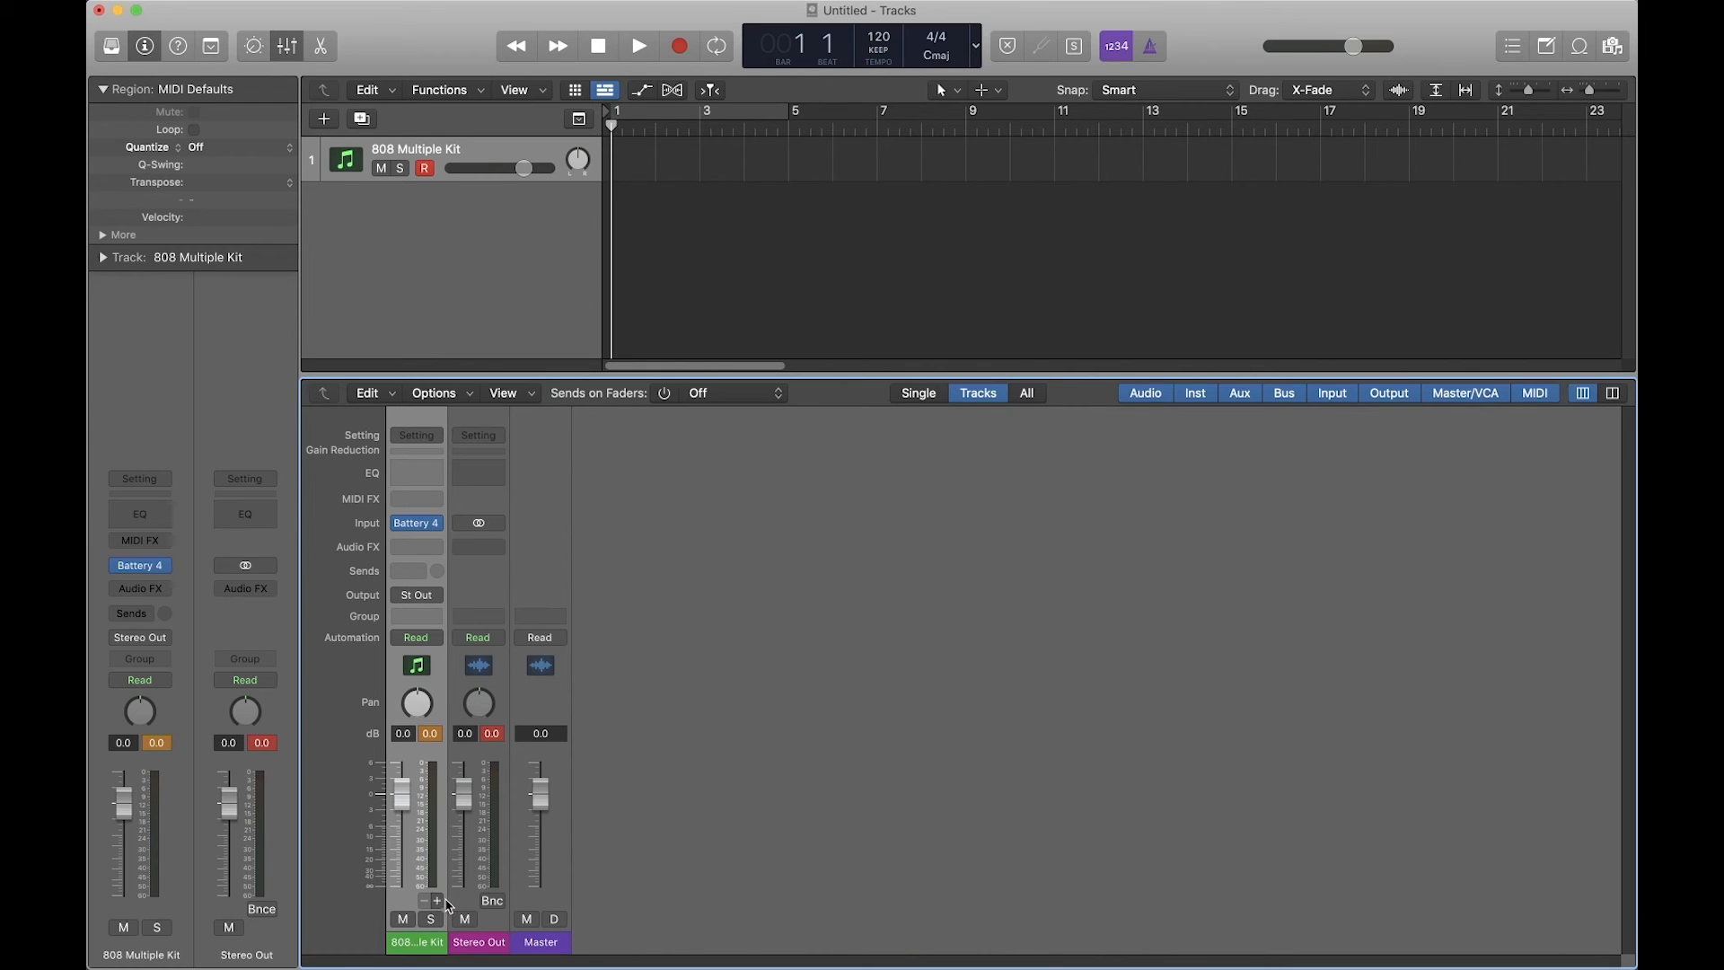
Step: Create aux channels fed by Battery outputs Batt3-4 through Batt9-10, then delete the surplus Aux 4
left_click(440, 901)
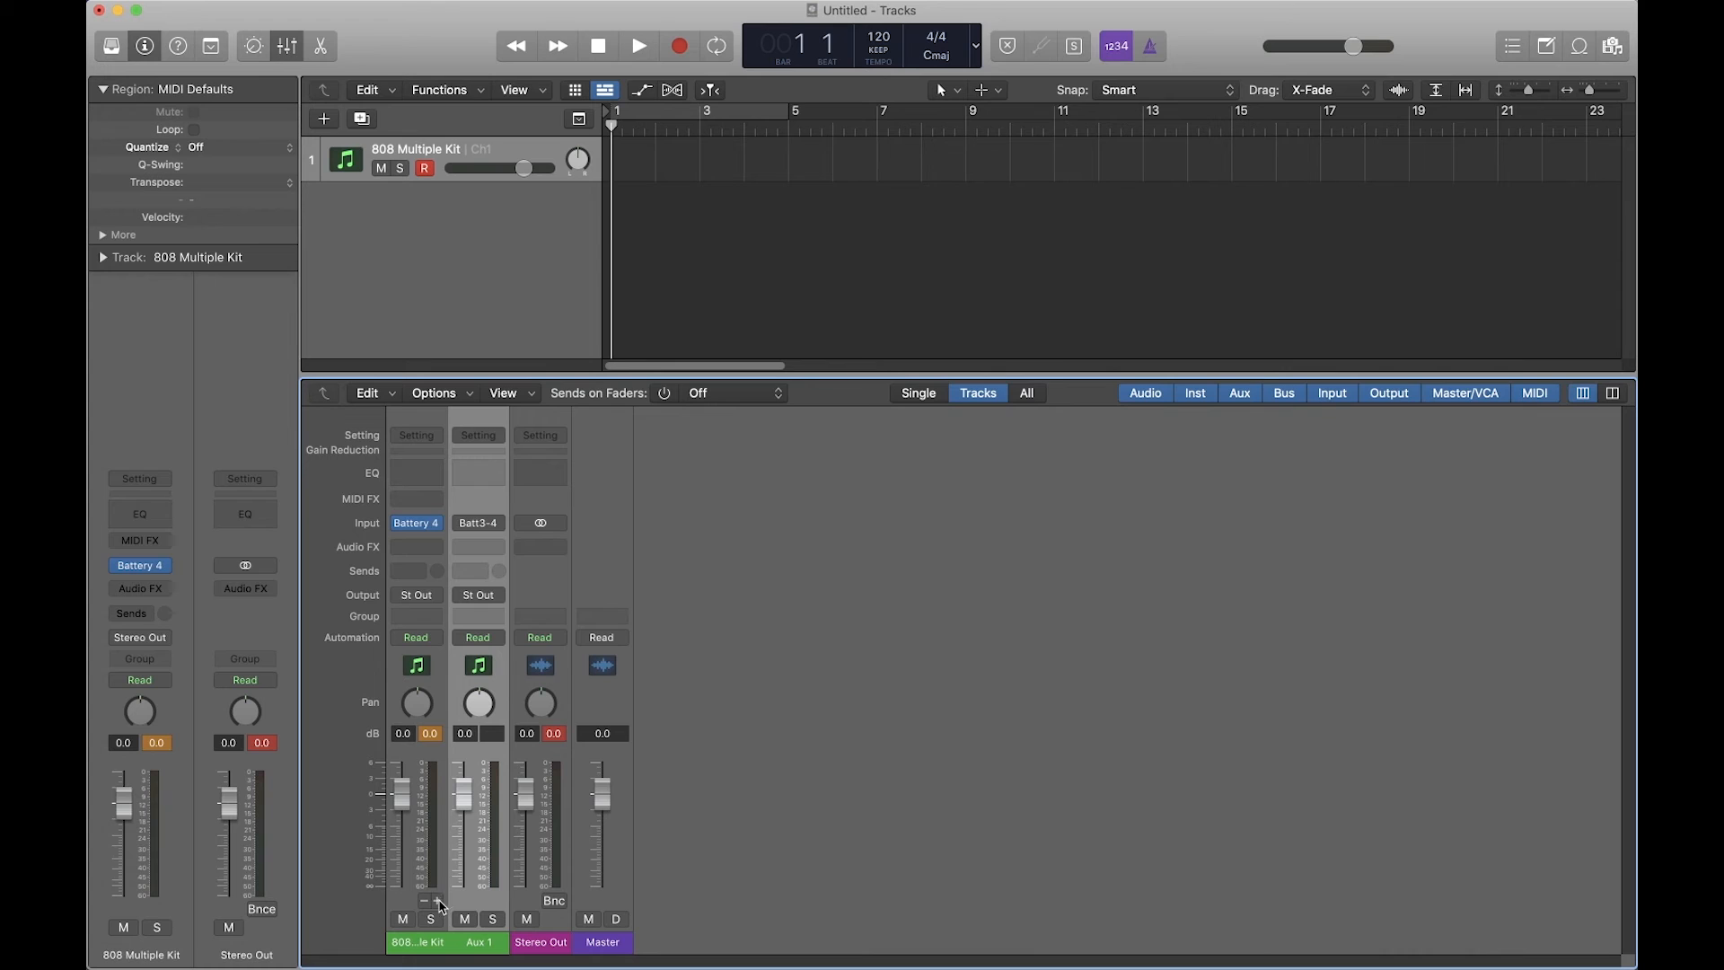
left_click(439, 902)
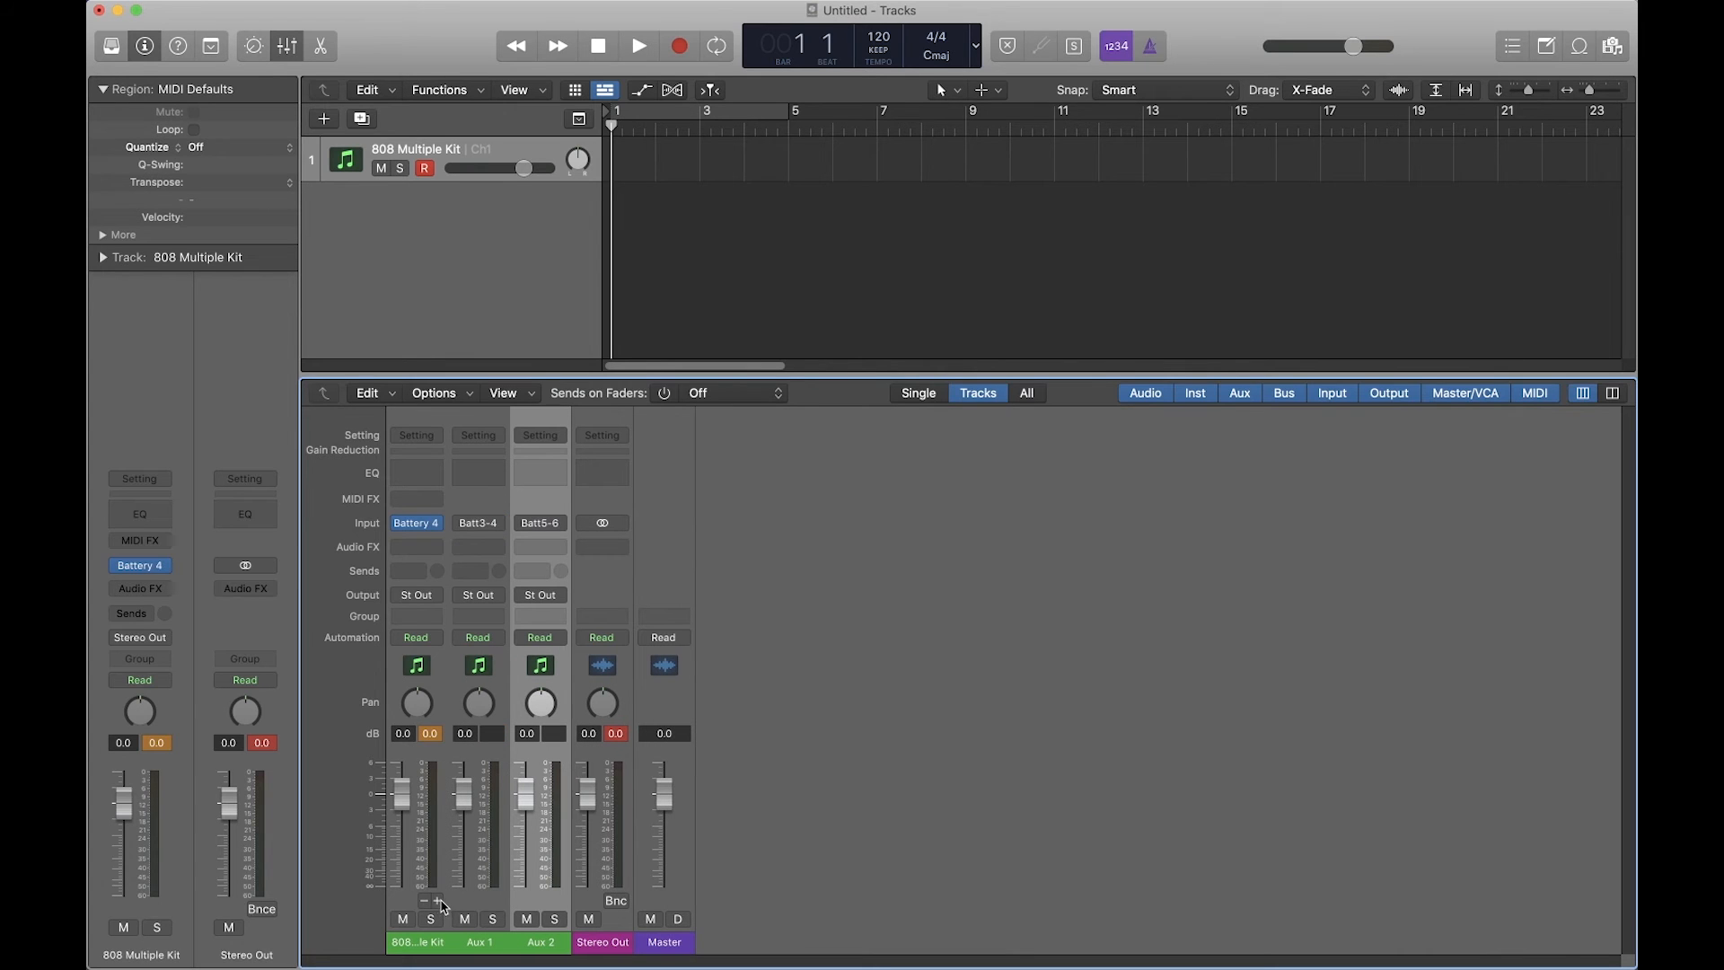
left_click(439, 902)
left_click(438, 902)
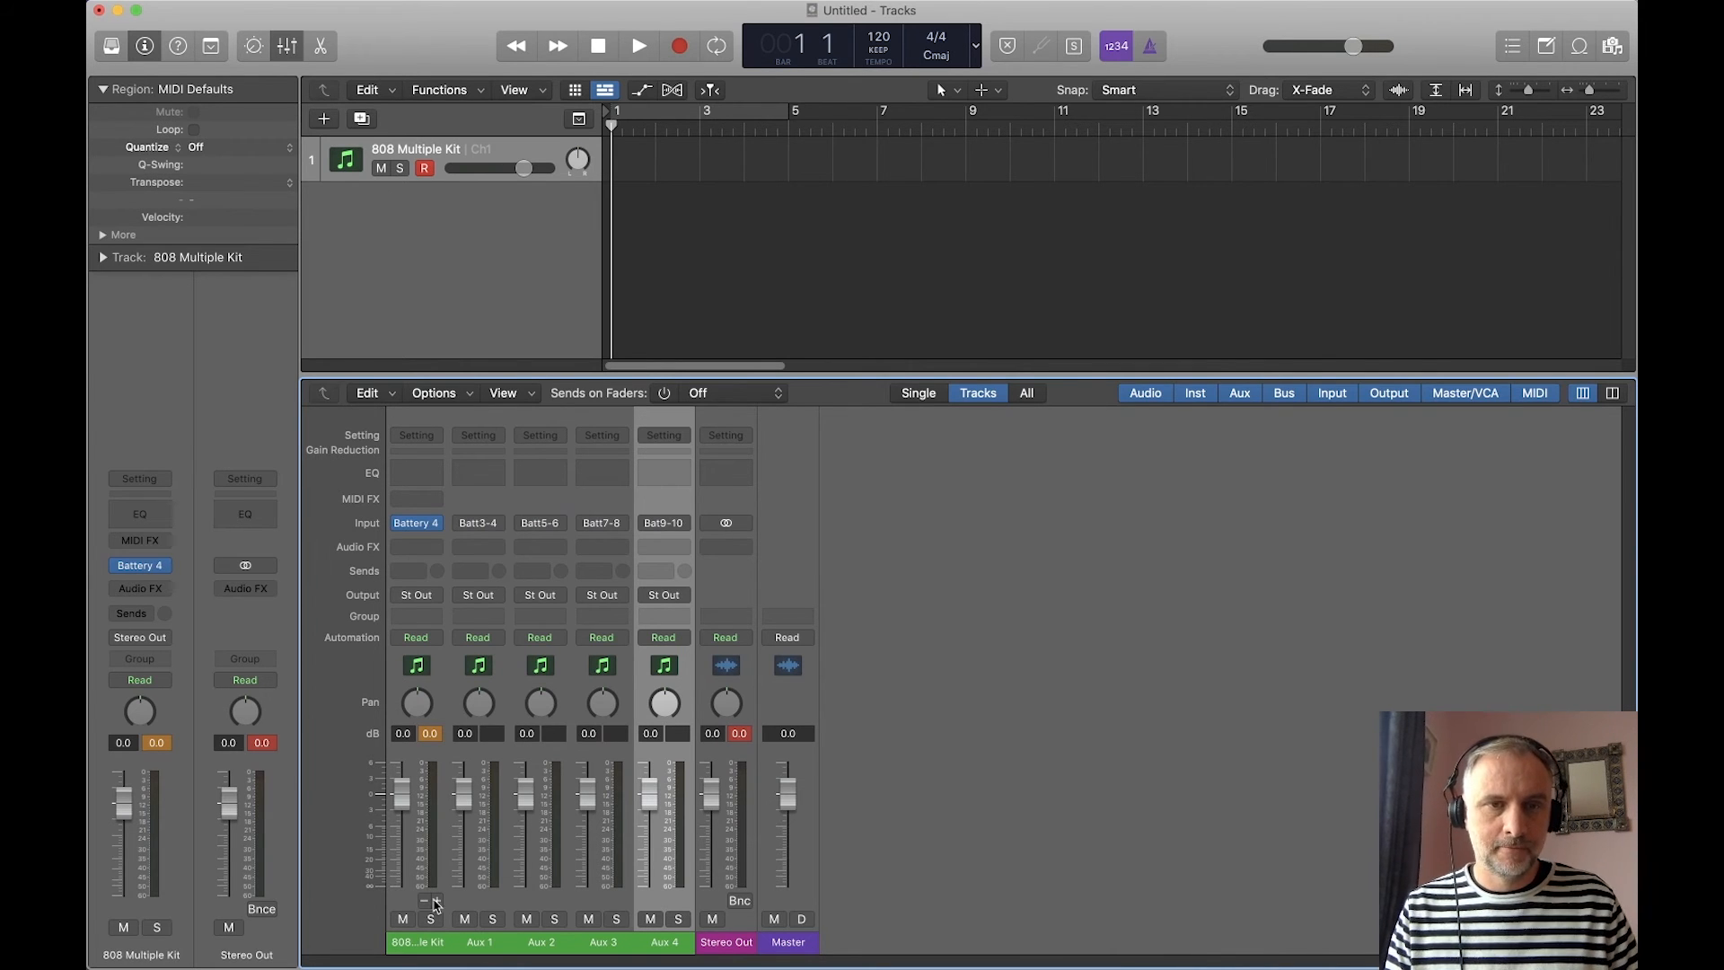
mouse_move(419, 527)
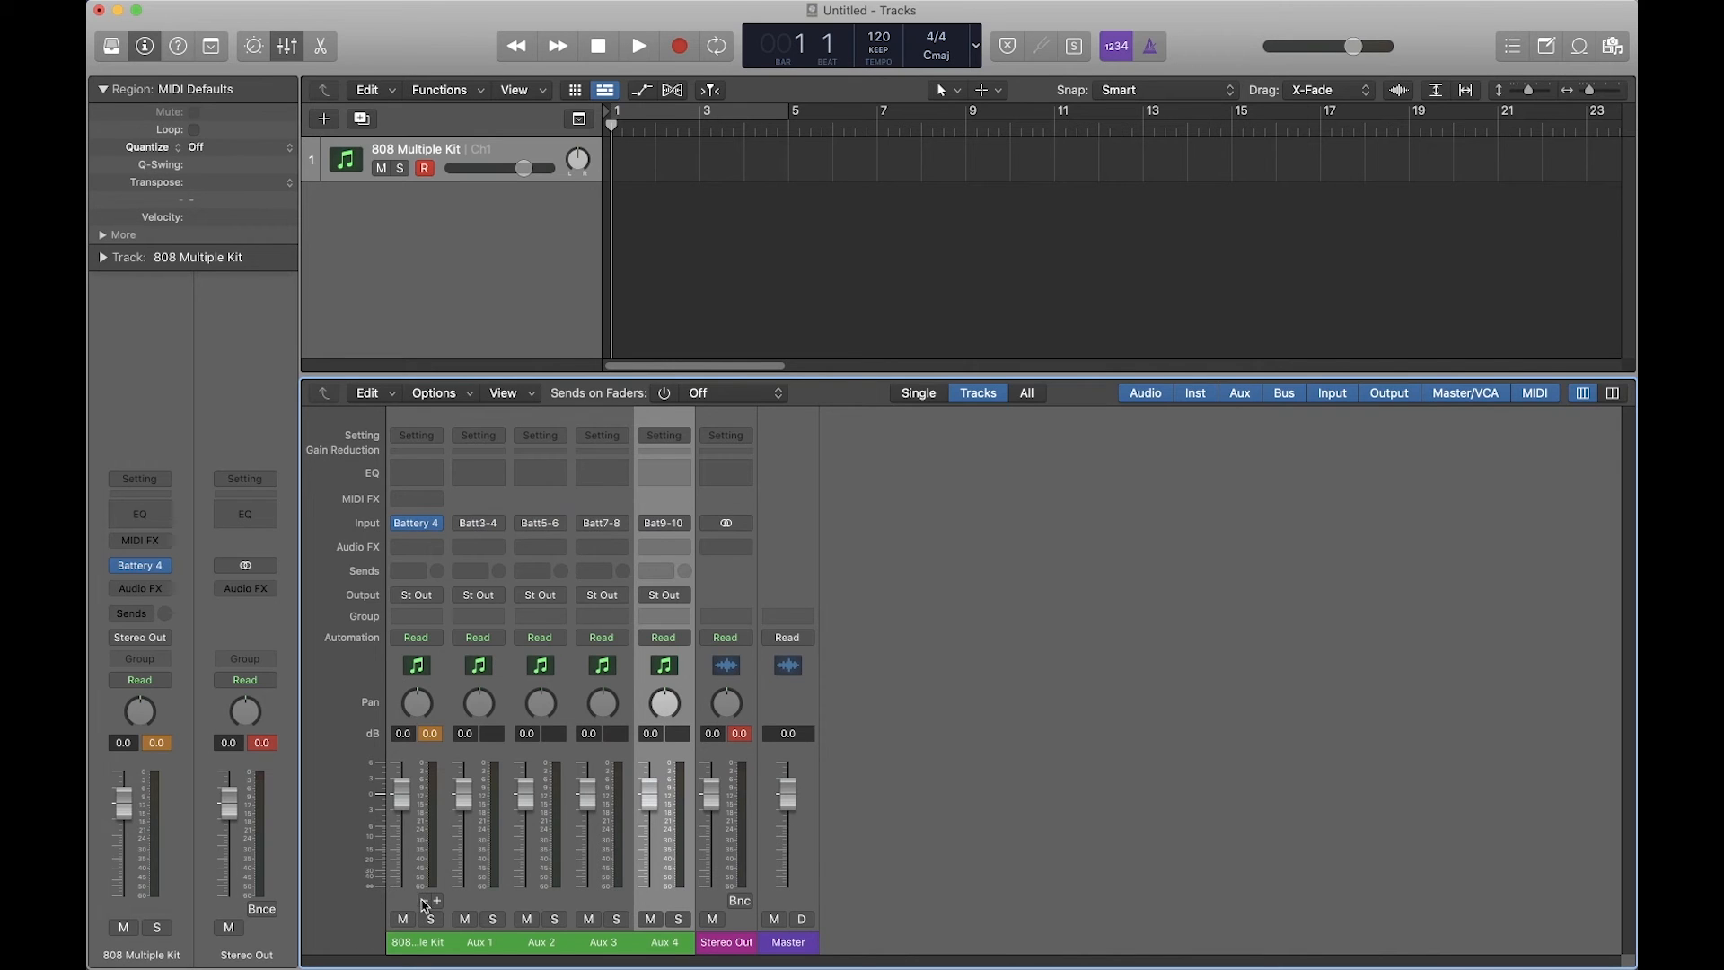
key("Delete")
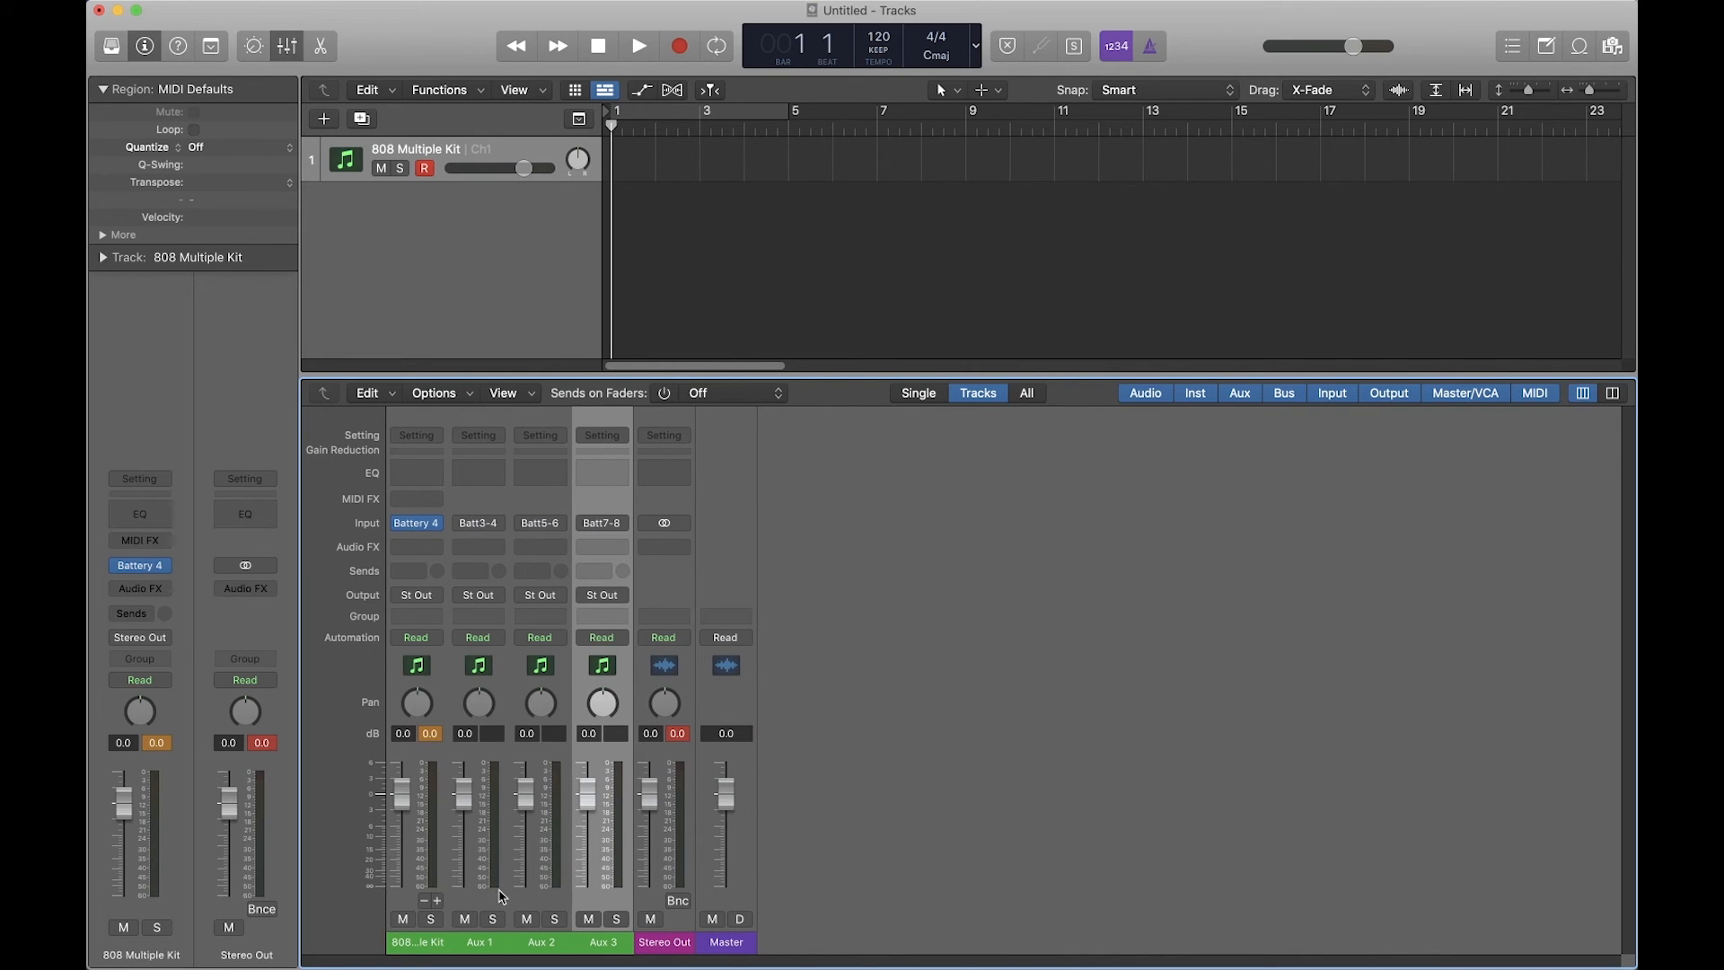